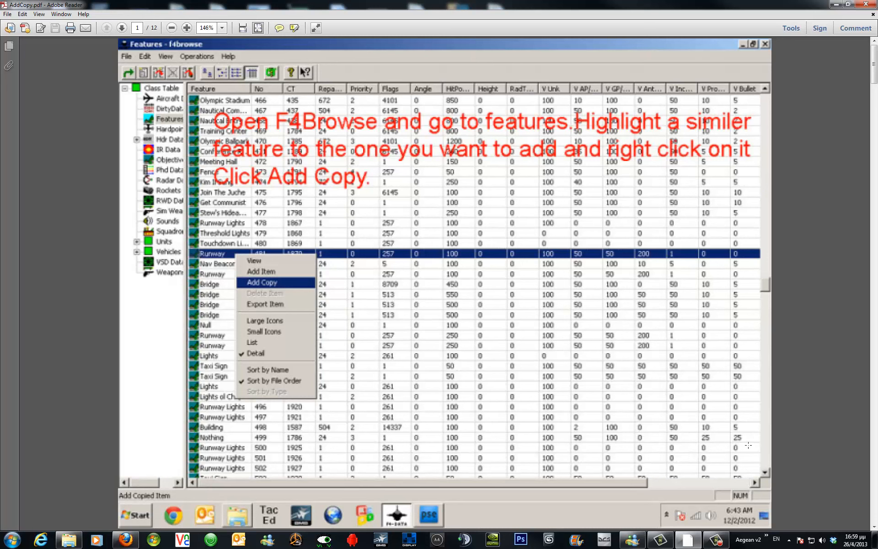
Launch F4Browse and open the falcon4.fed file from the objects folder.
left_click(765, 537)
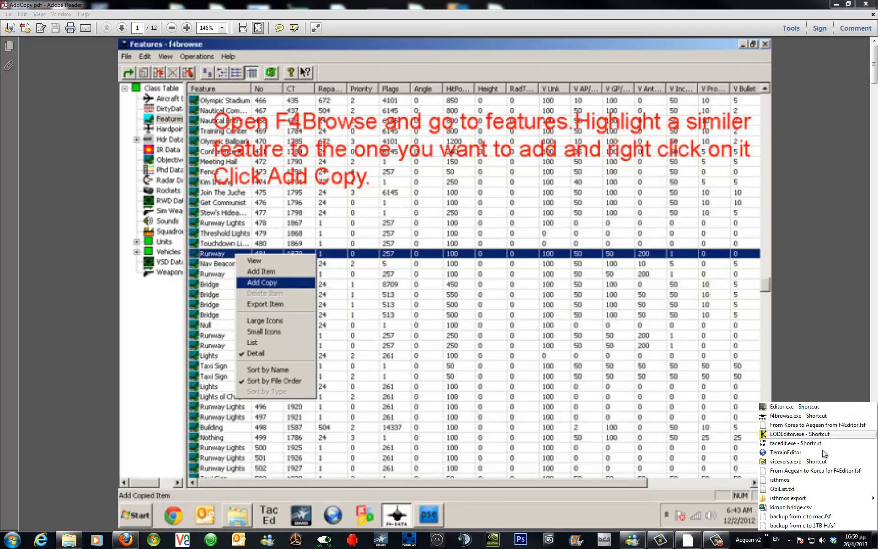
left_click(826, 419)
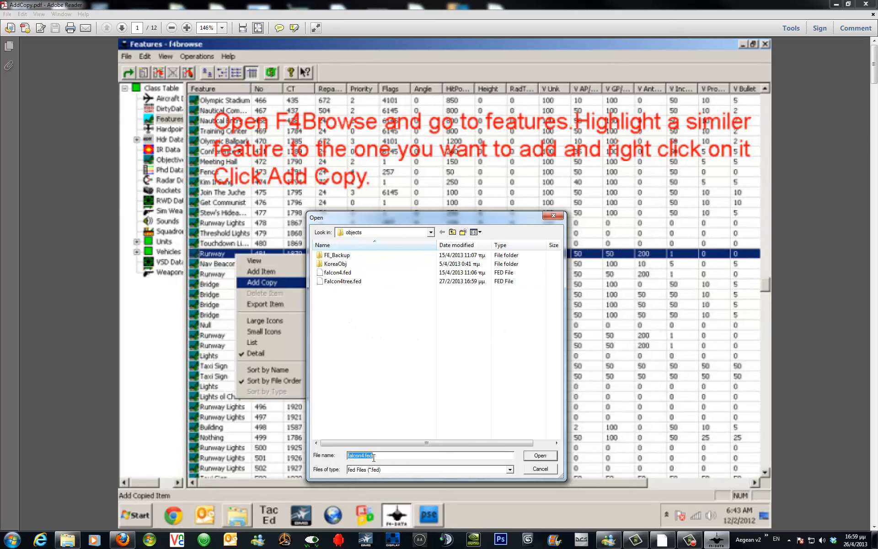
left_click(430, 233)
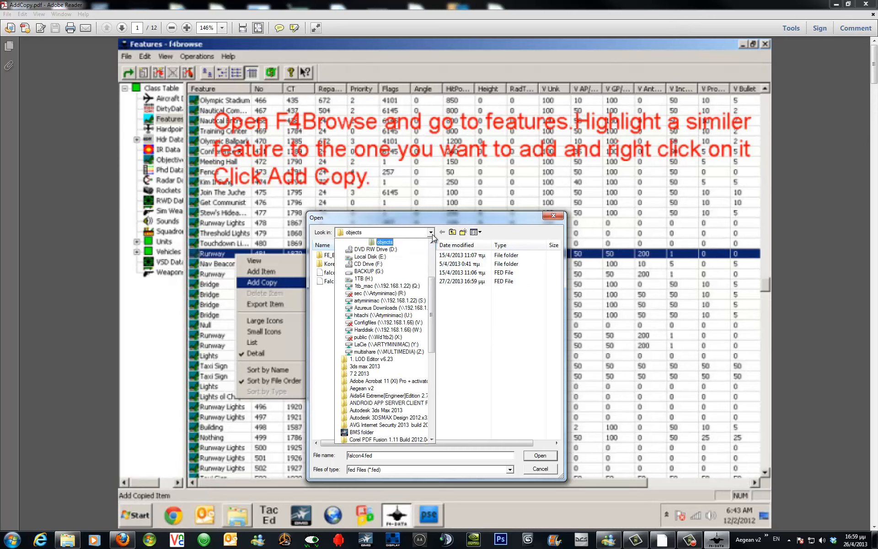
scroll(434, 254, "up", 4)
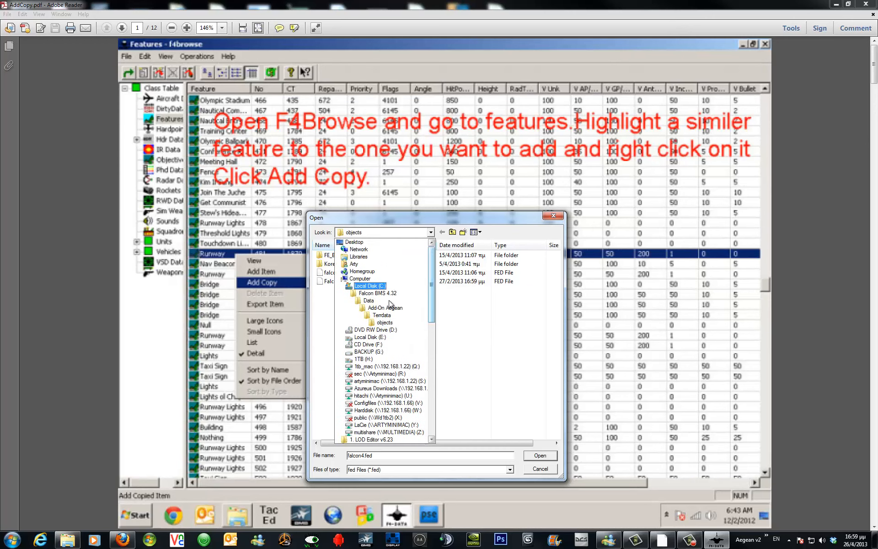
left_click(544, 455)
left_click(541, 455)
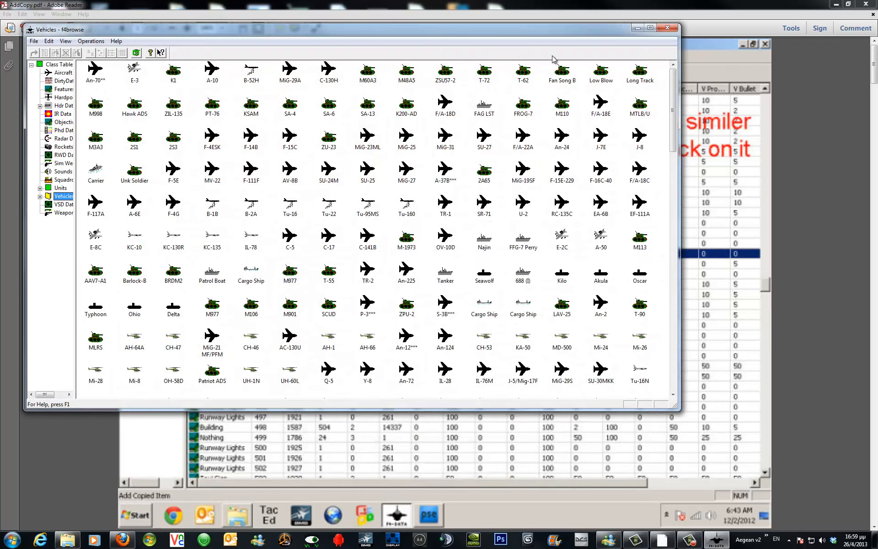
Maximize the browser window and widen the class tree pane.
left_click_drag(547, 5, 0, 151)
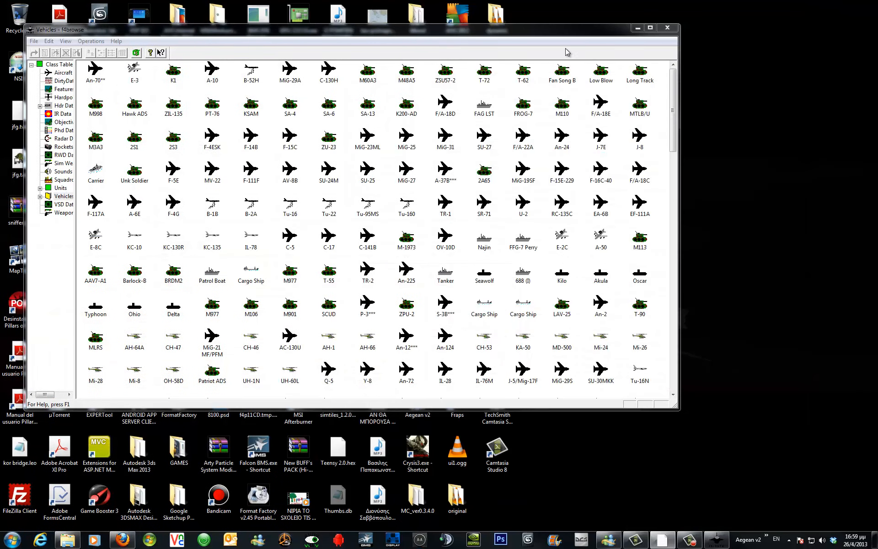
left_click(650, 27)
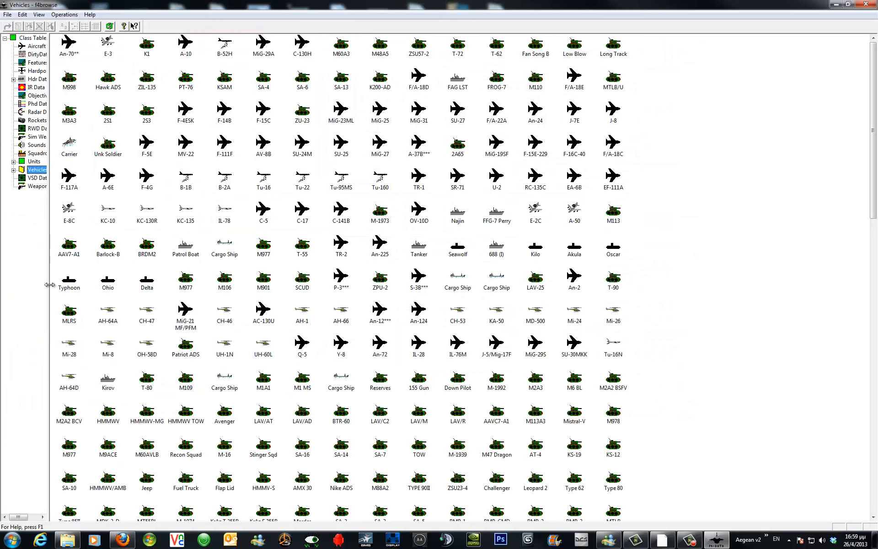
left_click_drag(50, 278, 83, 289)
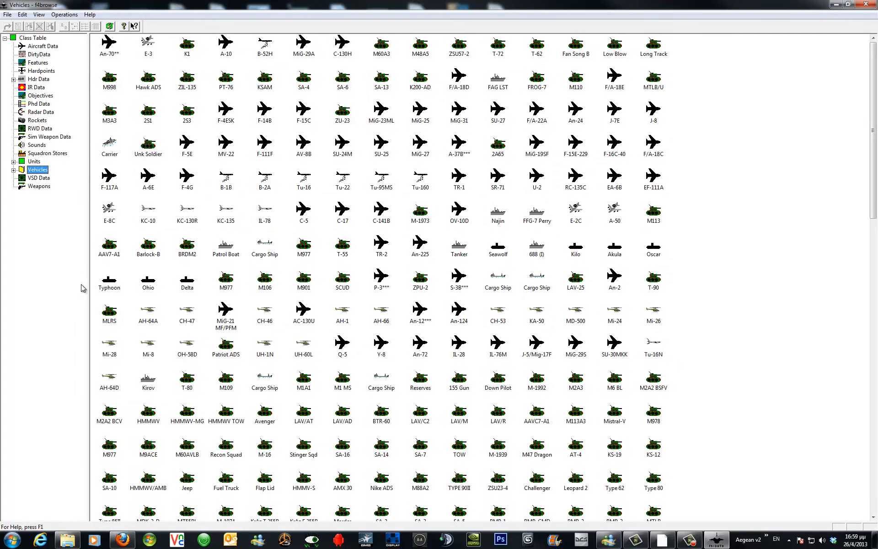
Show the Objectives list in detail view at its end and widen the Objective name column.
left_click(36, 96)
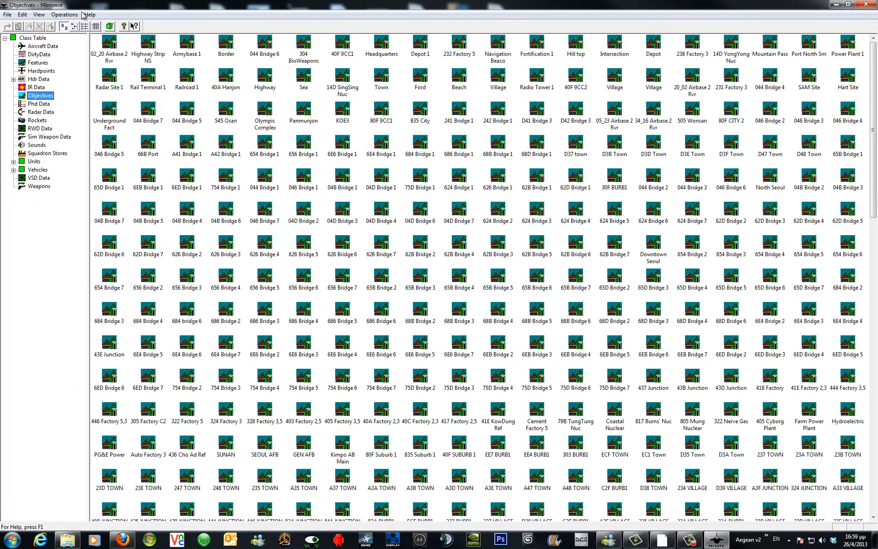
left_click(95, 26)
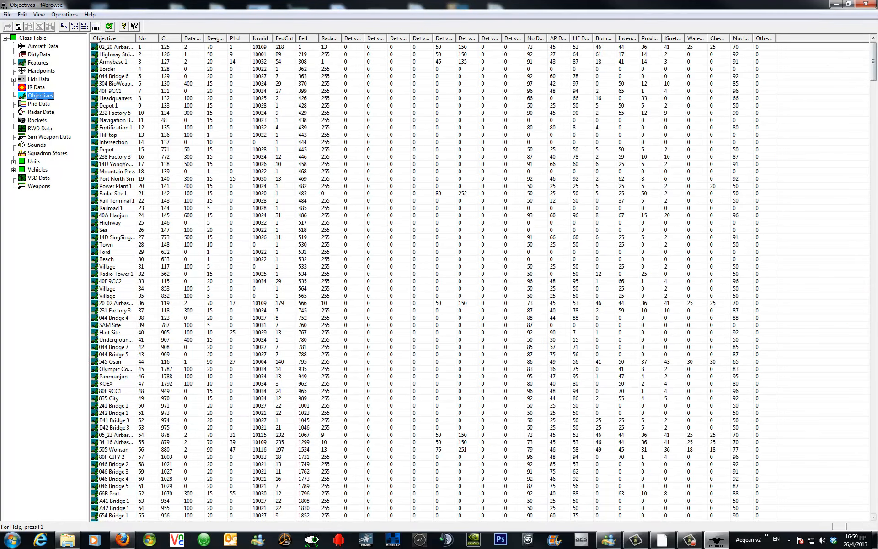
left_click_drag(872, 64, 873, 503)
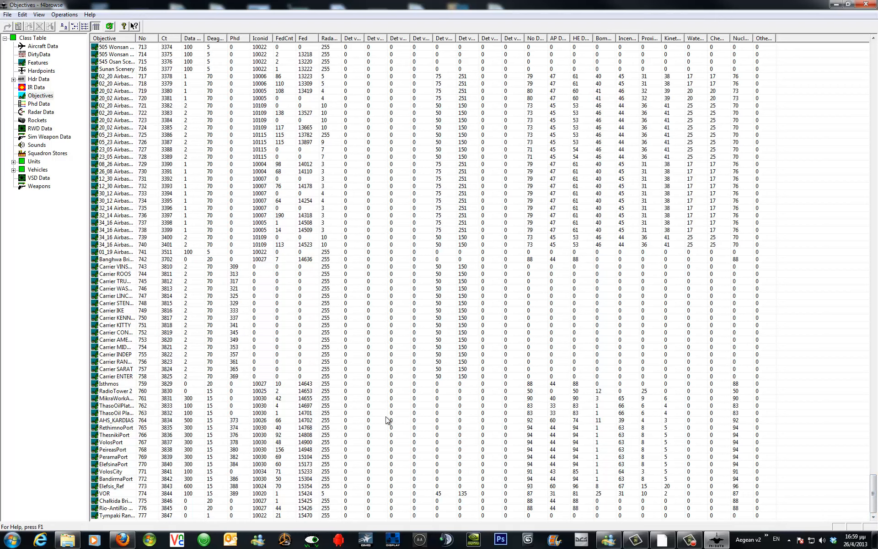
left_click_drag(137, 40, 177, 41)
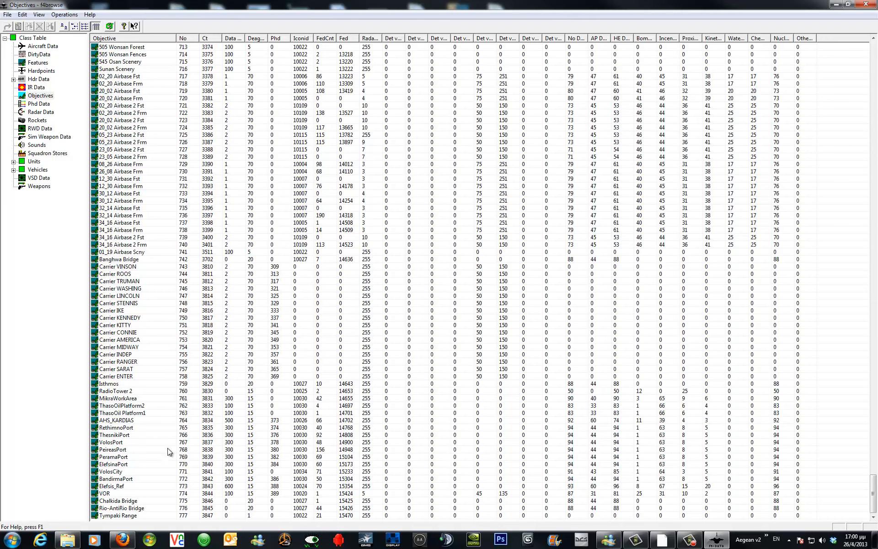
Inspect the ThesnikiPort objective's details and its CT entry.
left_click(142, 435)
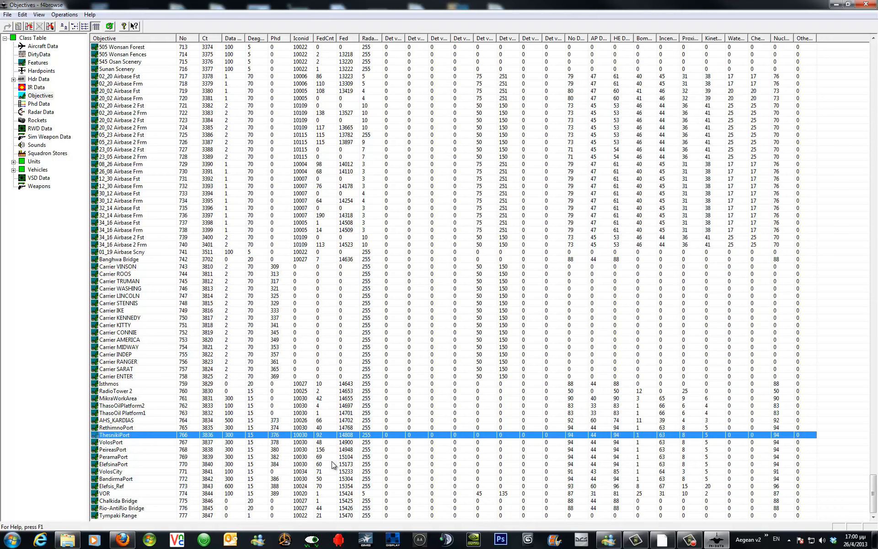
double_click(165, 434)
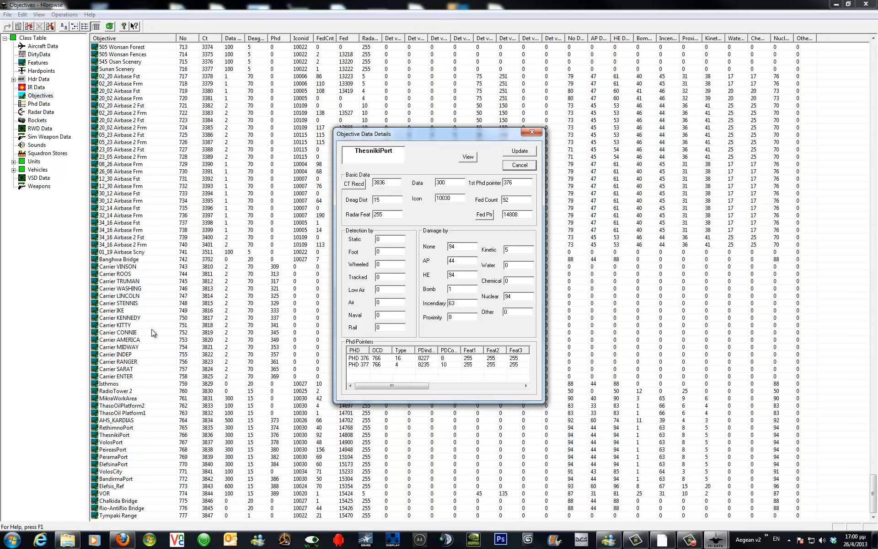
left_click(363, 187)
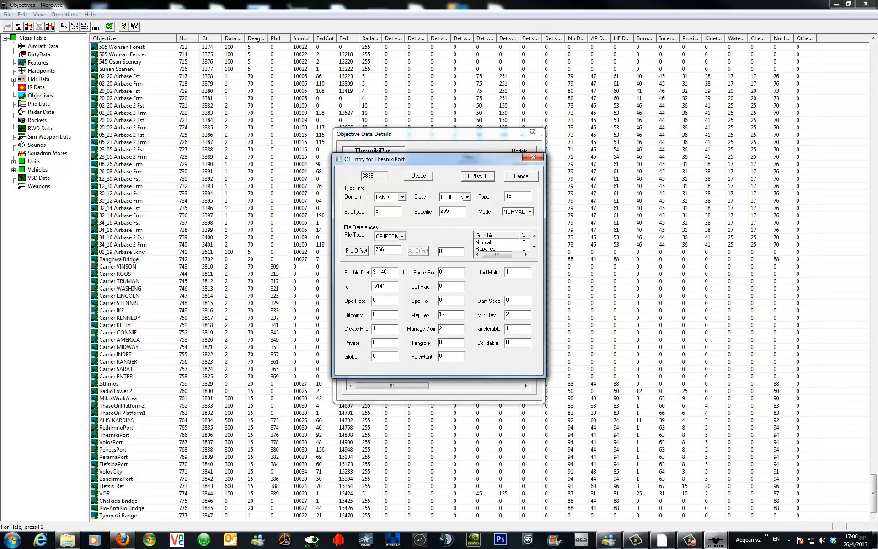
left_click(533, 157)
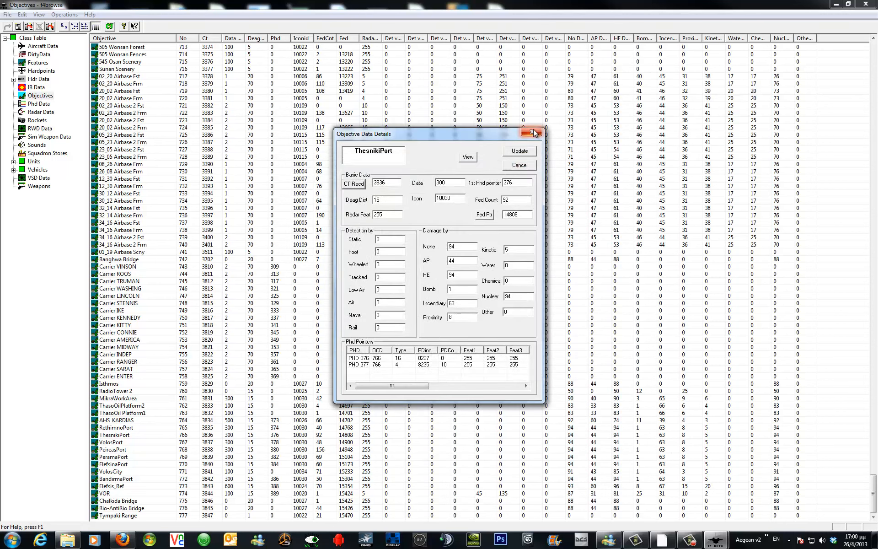
left_click(532, 132)
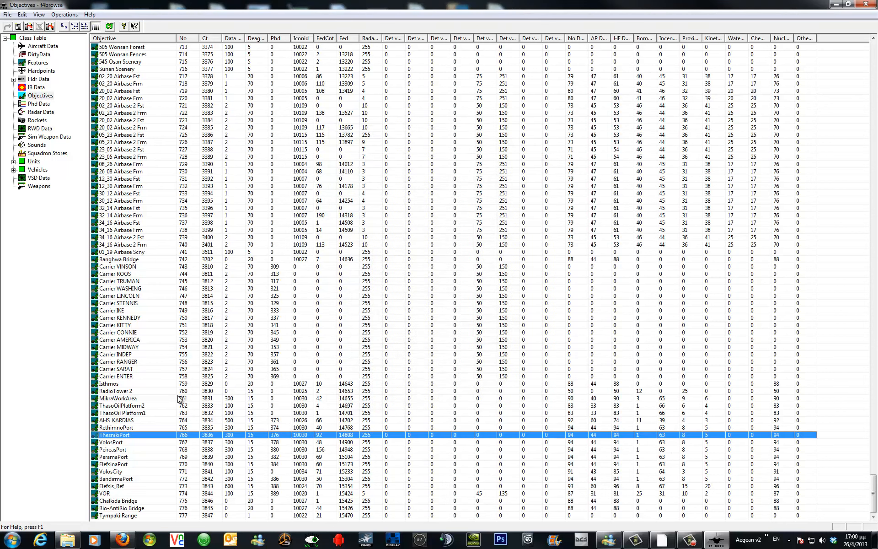
double_click(140, 435)
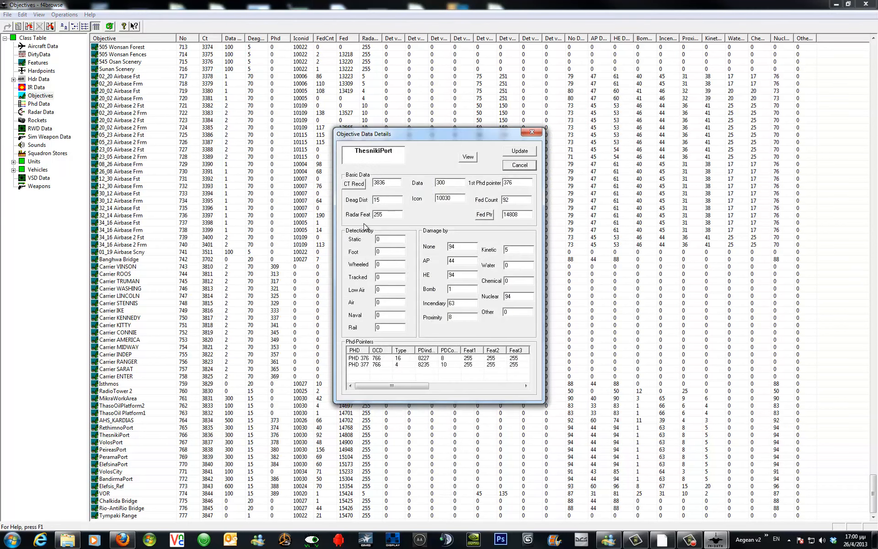
left_click(359, 183)
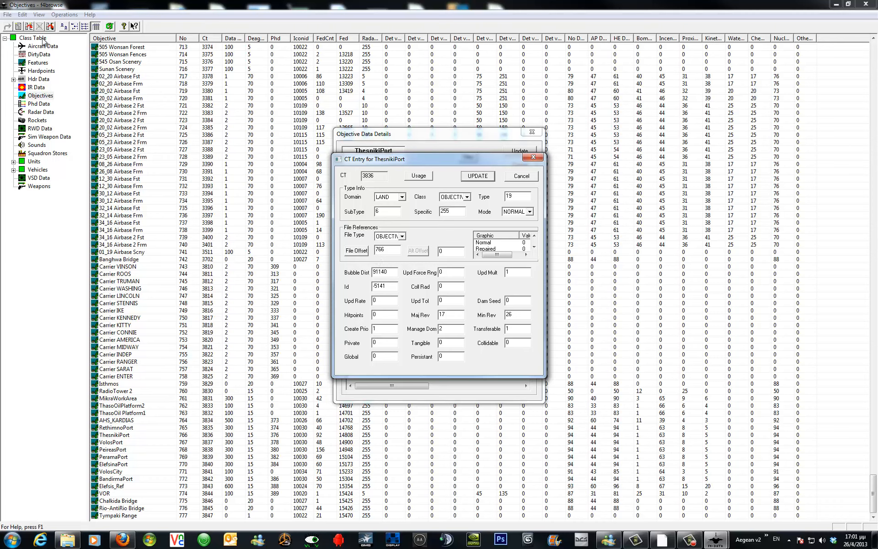
left_click(534, 157)
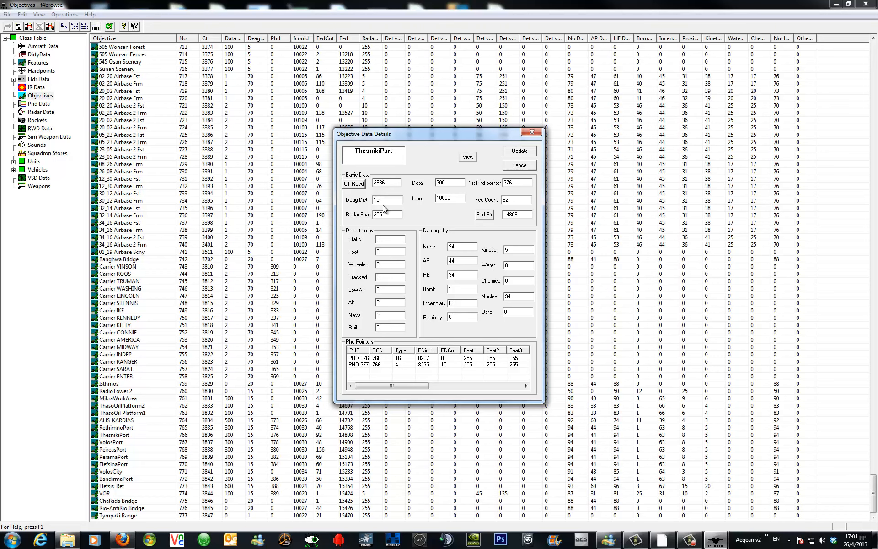
left_click(533, 133)
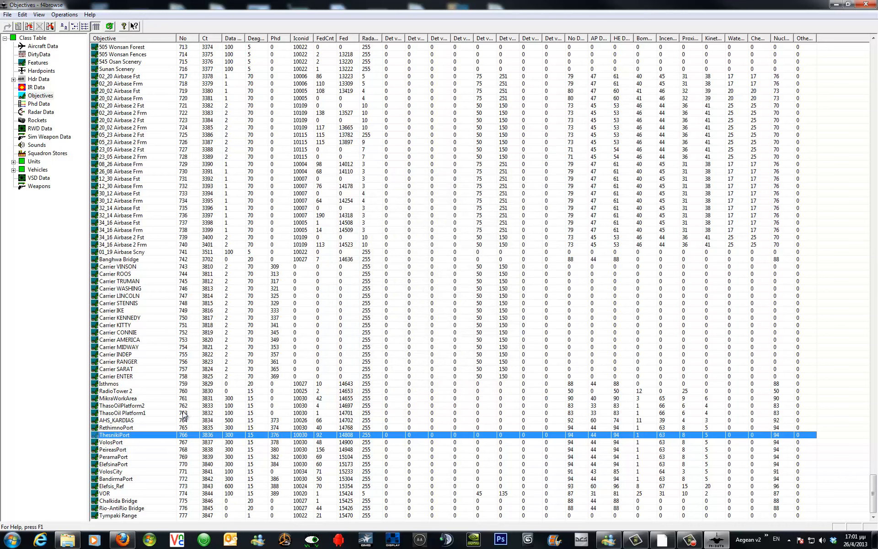
Add a copy of the ThesnikiPort objective and confirm its details.
right_click(163, 434)
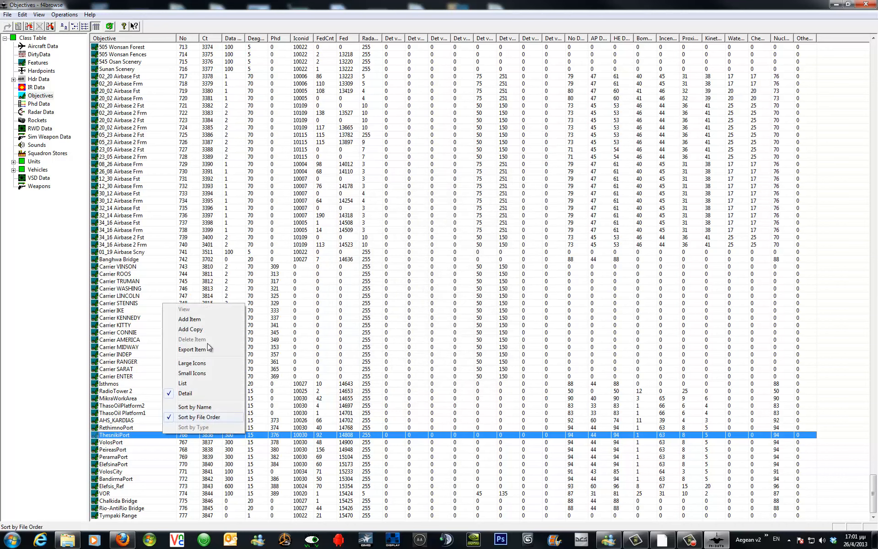
left_click(213, 330)
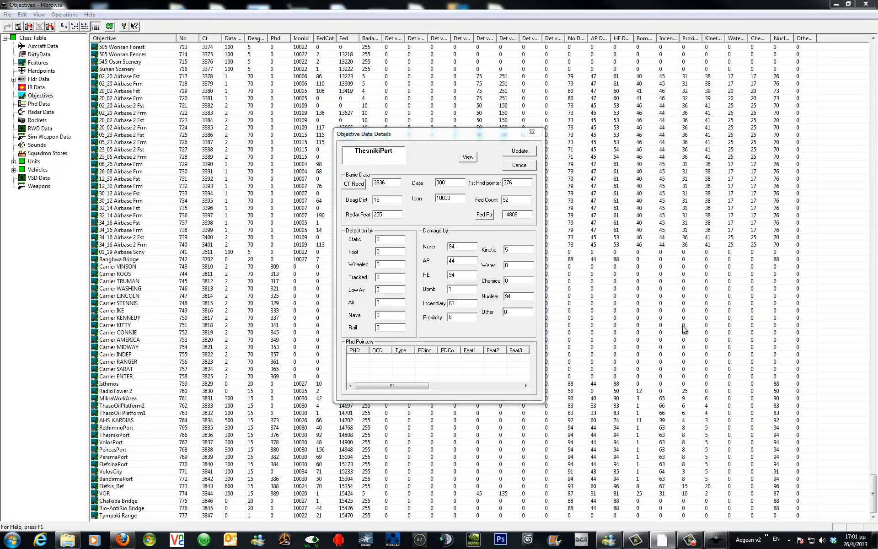
left_click(520, 151)
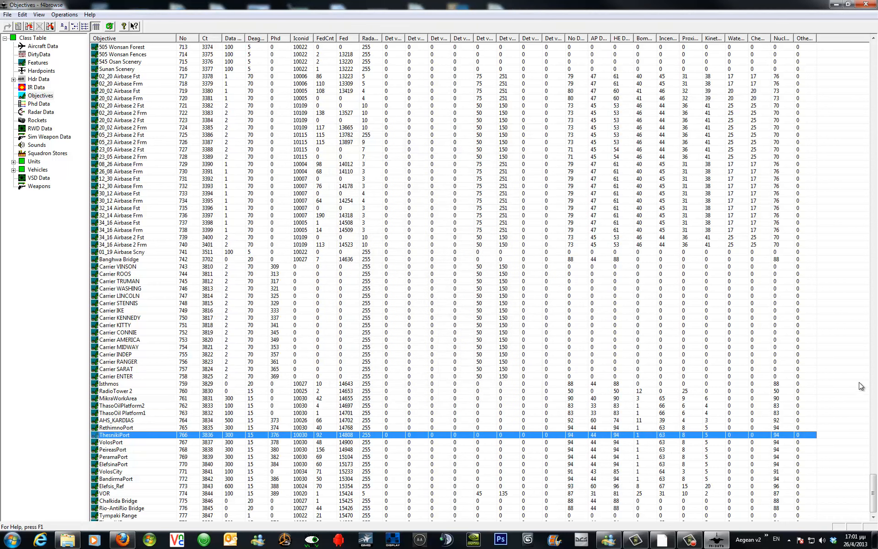
Rename the new ThesnikiPort copy at the end of the list to RhodesPort.
left_click(873, 517)
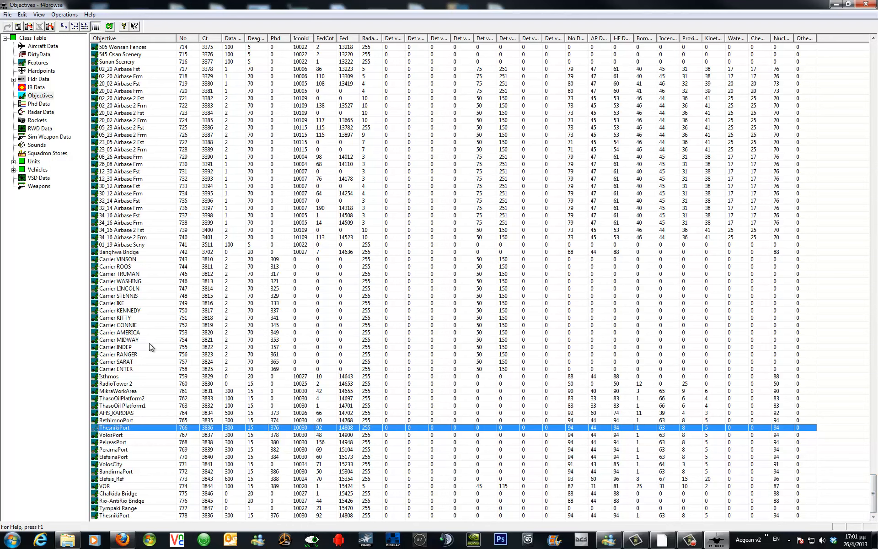
left_click(874, 56)
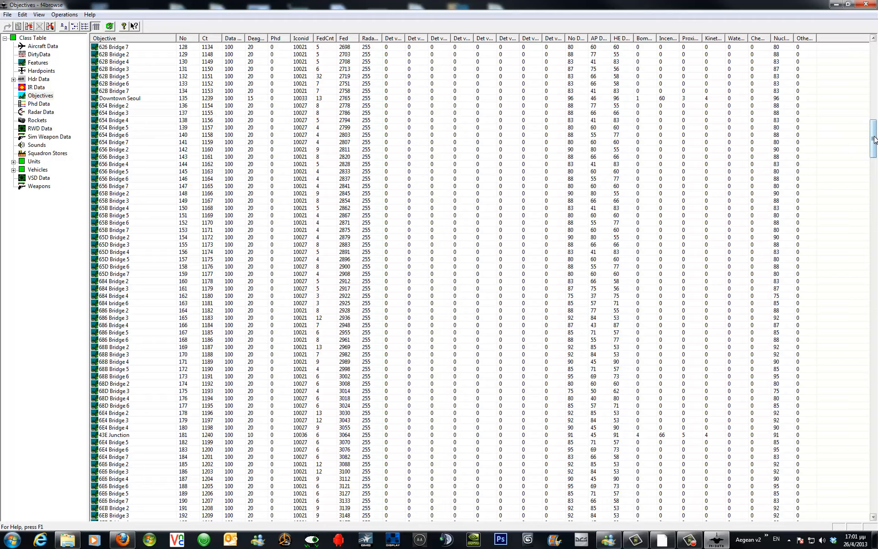
left_click(875, 500)
left_click_drag(877, 500, 848, 523)
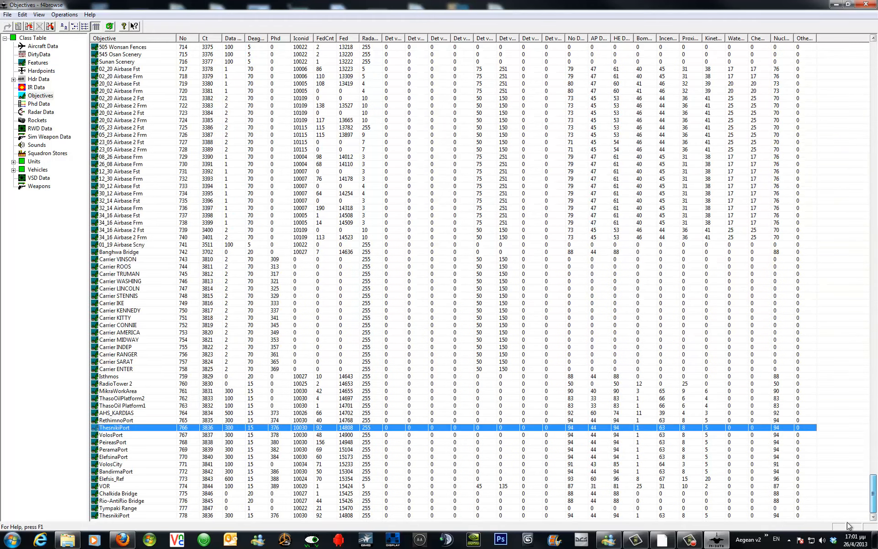
left_click(130, 516)
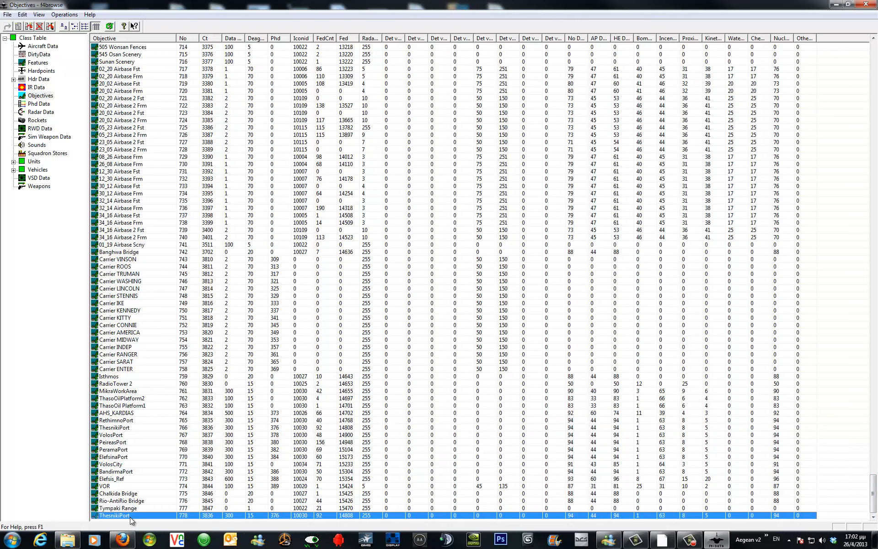
double_click(130, 517)
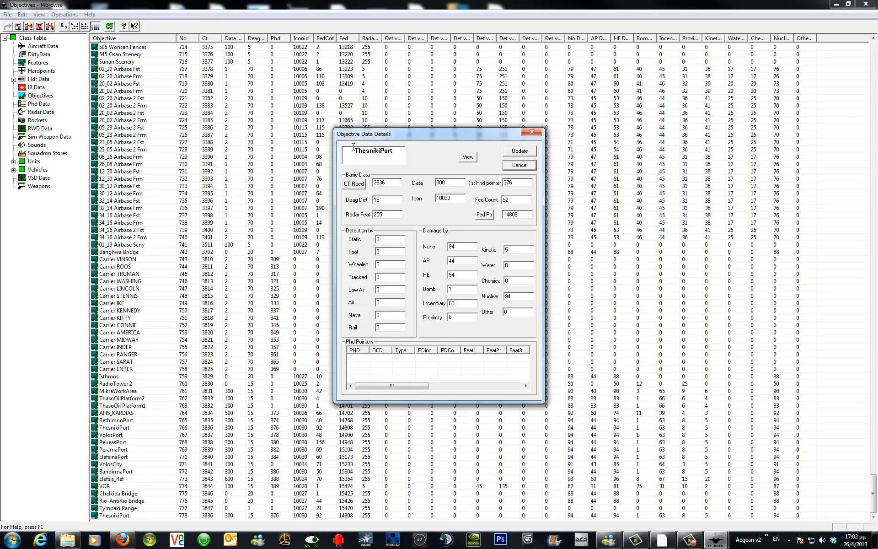
left_click_drag(355, 151, 382, 148)
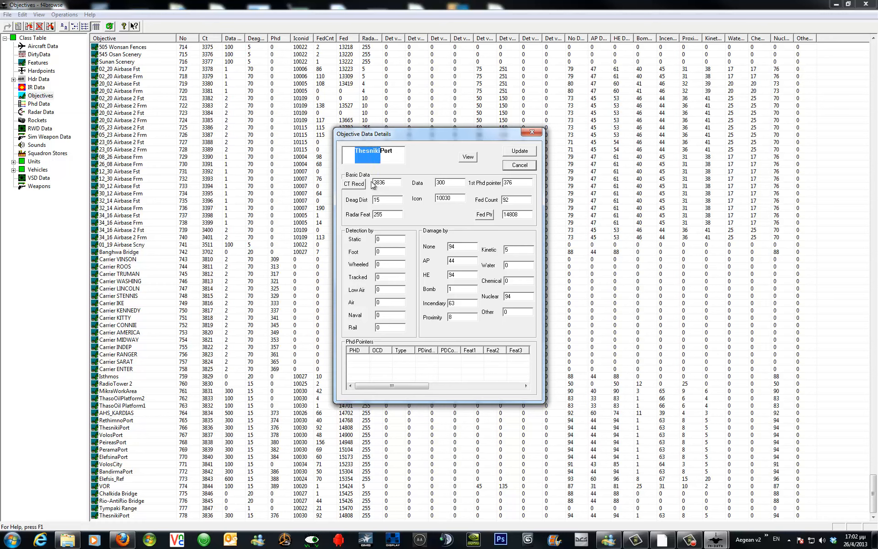
type("Rhodes")
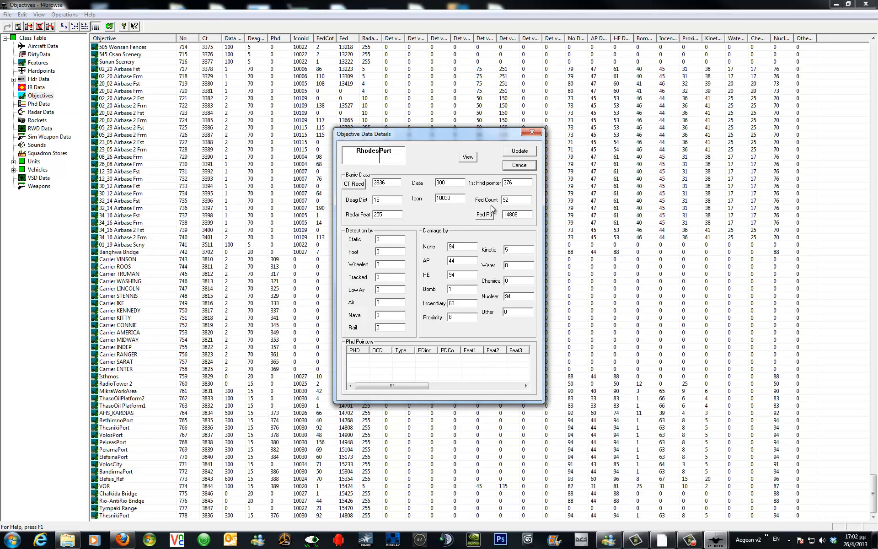
left_click(519, 152)
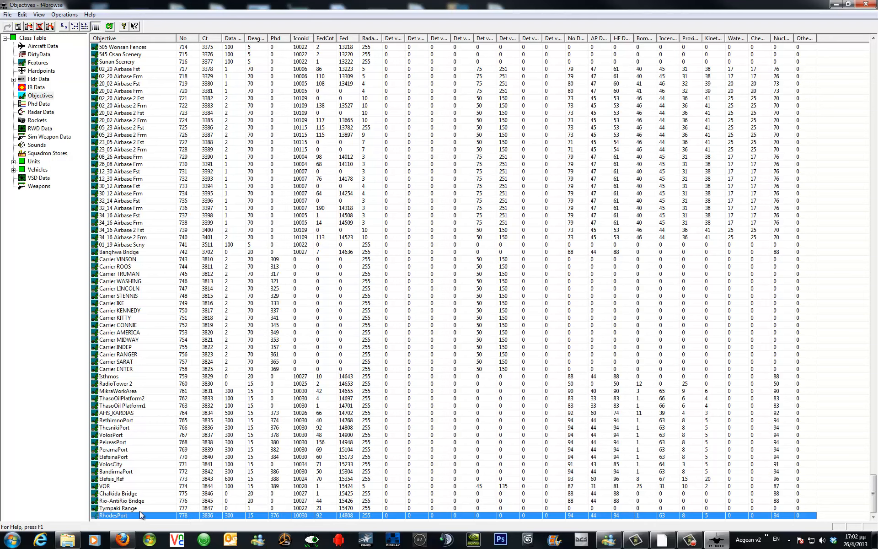
Open the Class Table, sort it by Foffset and browse the entries near the end.
left_click(33, 38)
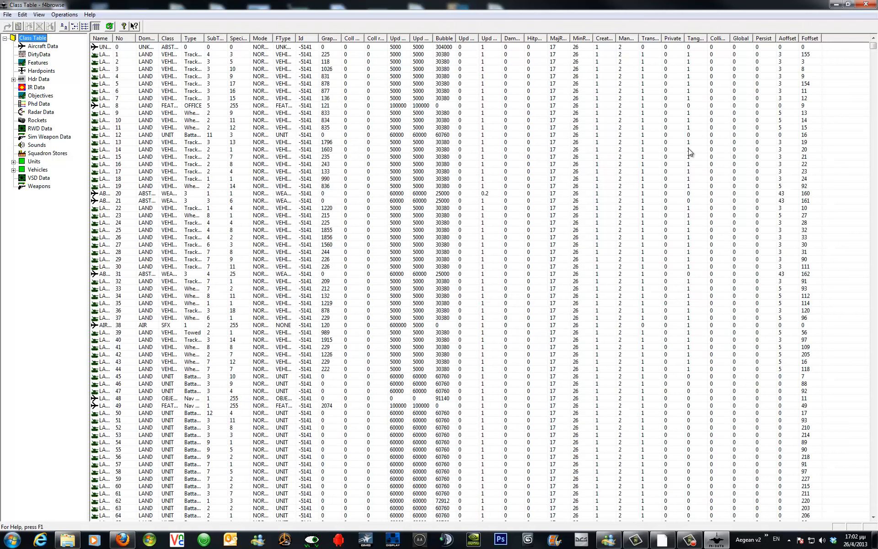
left_click(810, 39)
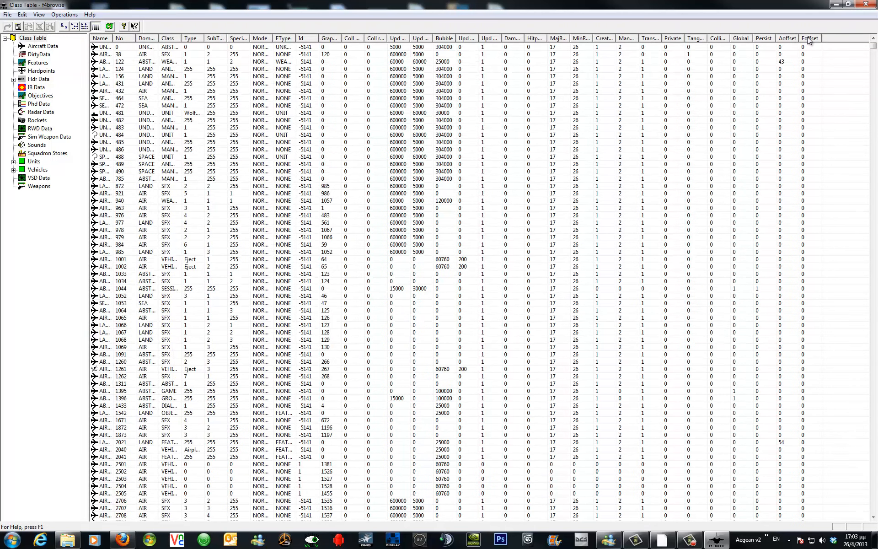
left_click_drag(874, 120, 875, 504)
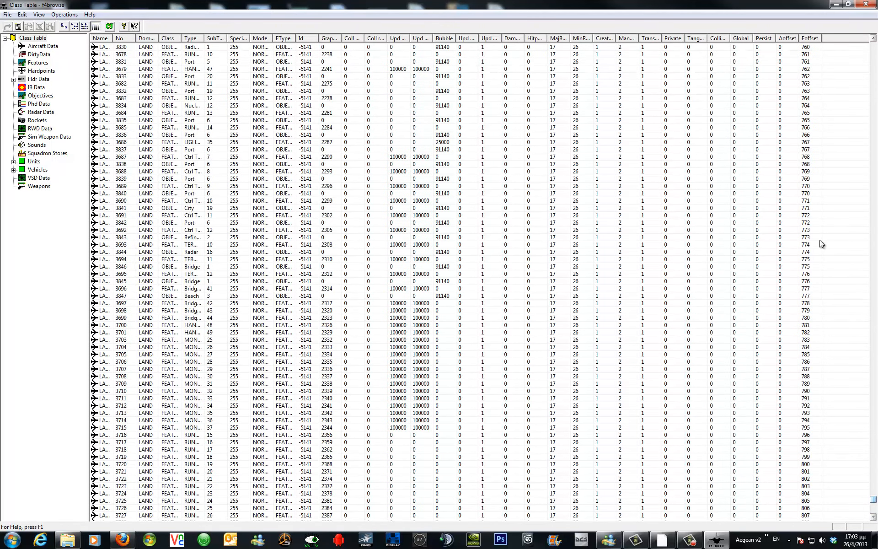
Add a copy of the ThesnikiPort Class Table entry and set its file offset to 778.
left_click(813, 134)
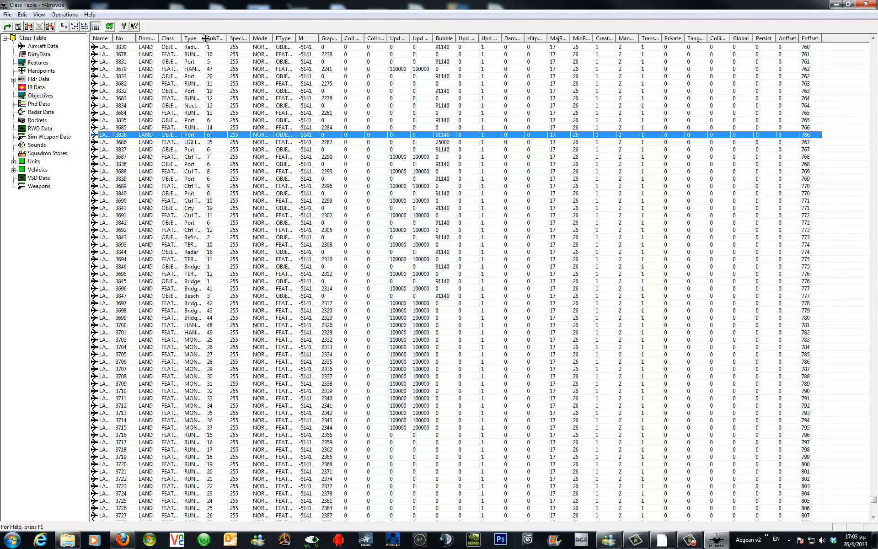
left_click_drag(206, 38, 229, 38)
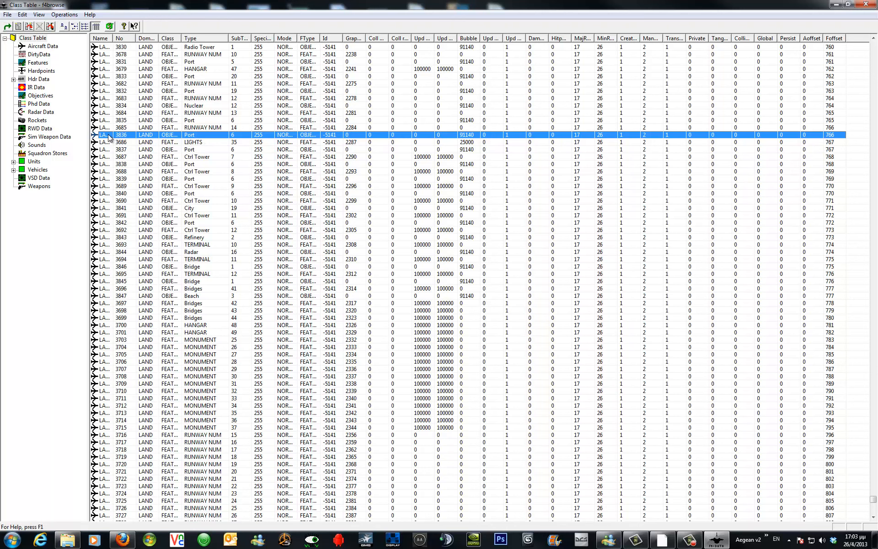
right_click(172, 135)
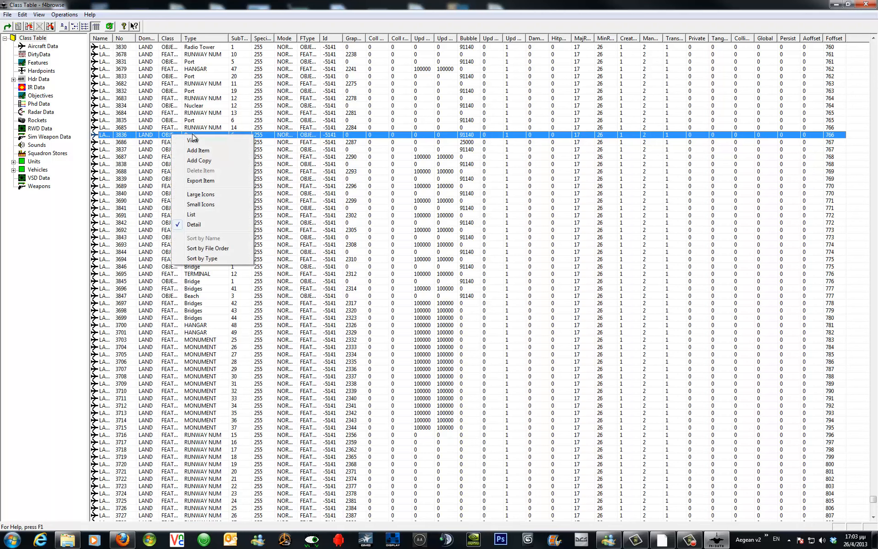
left_click(214, 163)
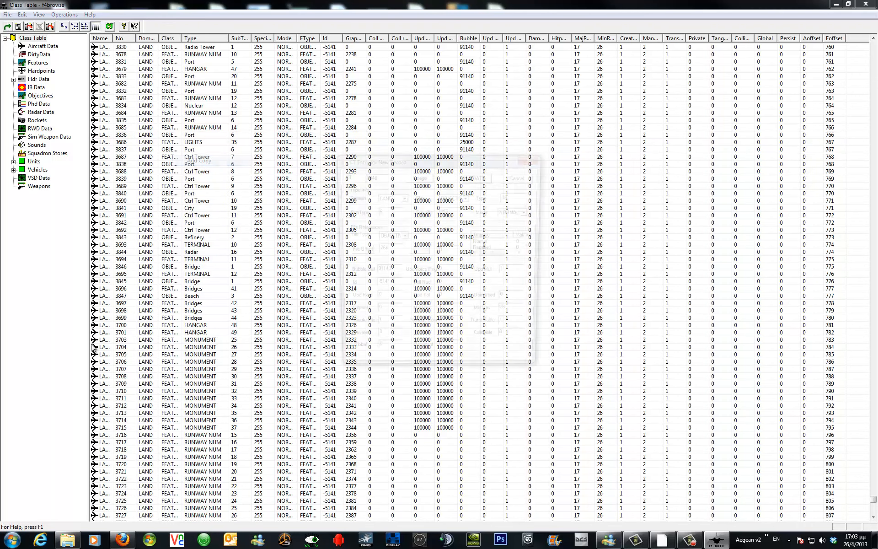
left_click(1, 516)
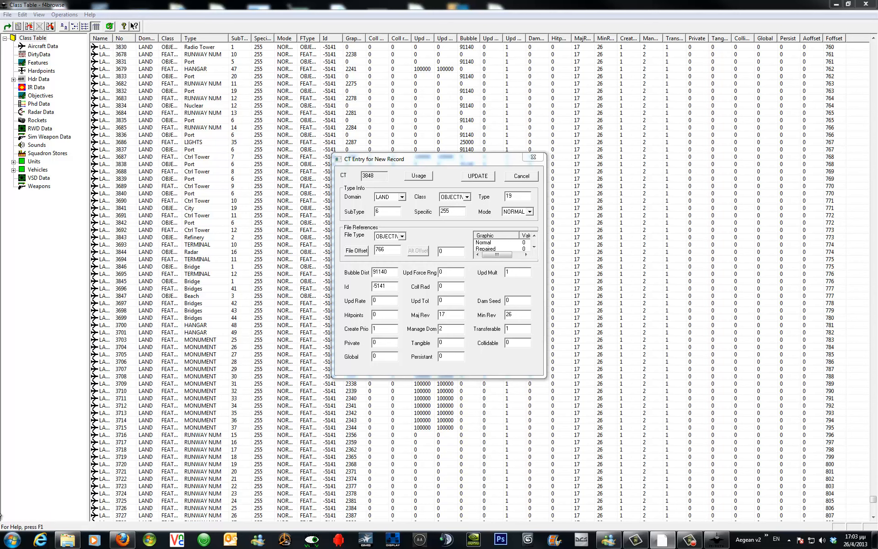
double_click(389, 250)
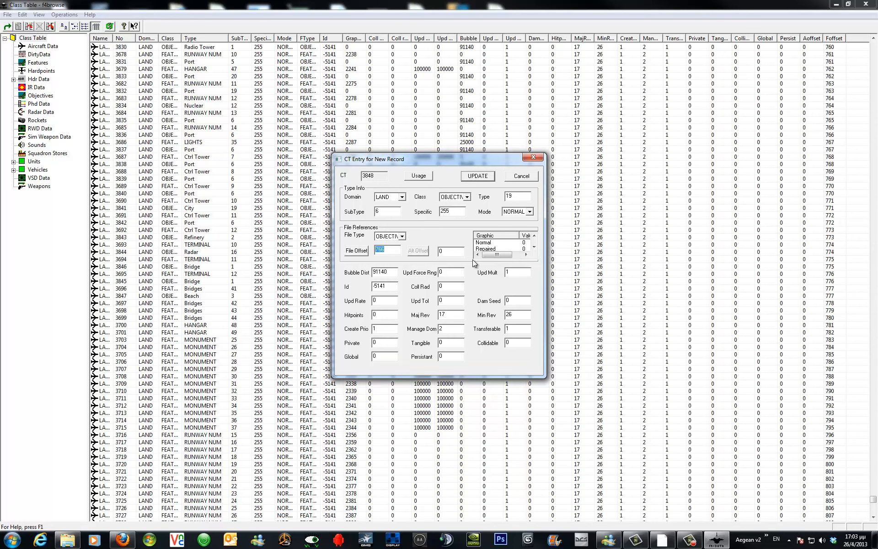
type("778")
left_click(480, 177)
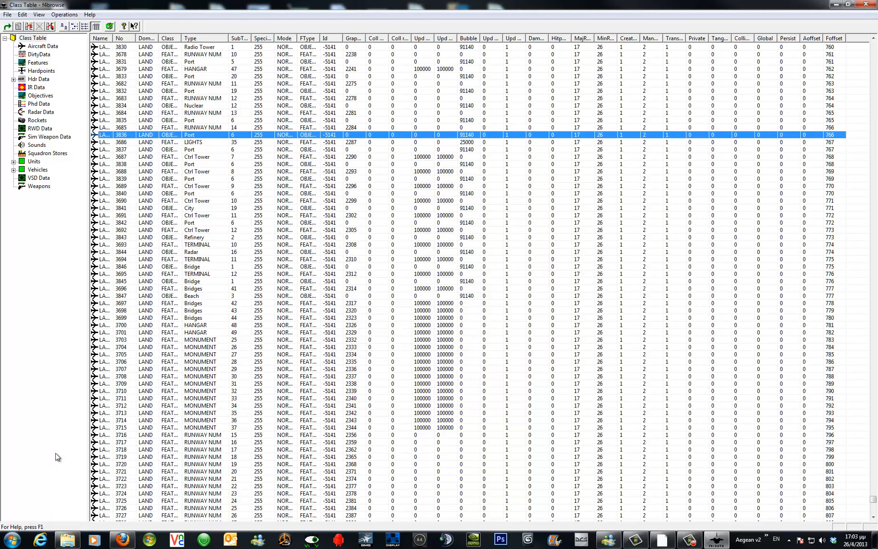
Open the new Class Table entry at the end of the list and review its linked objective details.
left_click(0, 517)
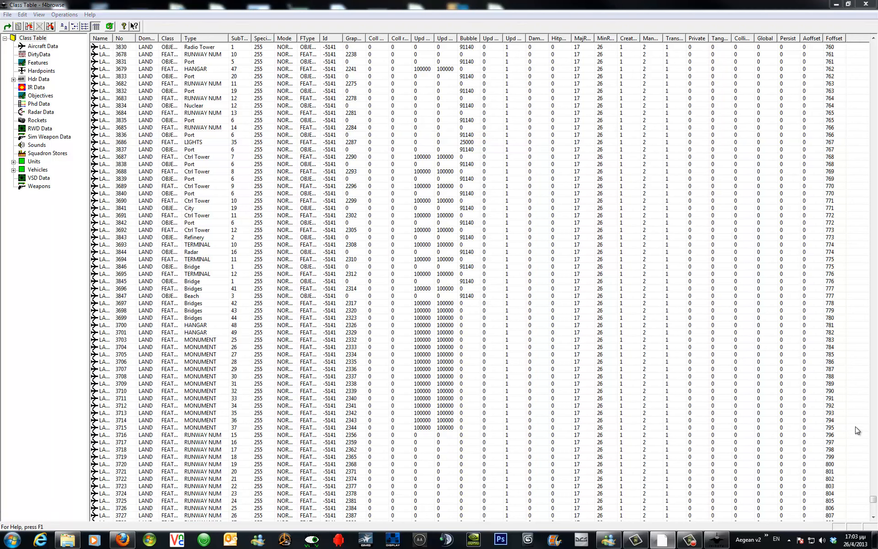
left_click_drag(869, 502, 805, 532)
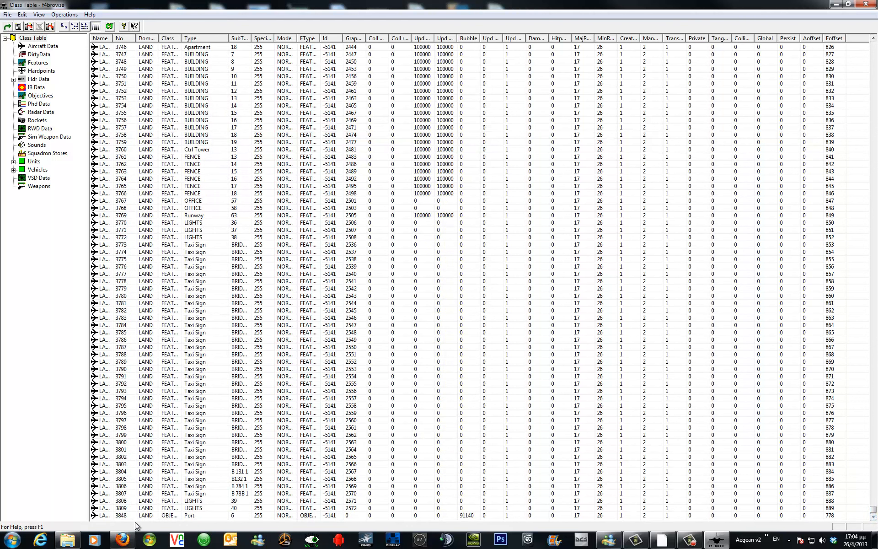
left_click(105, 516)
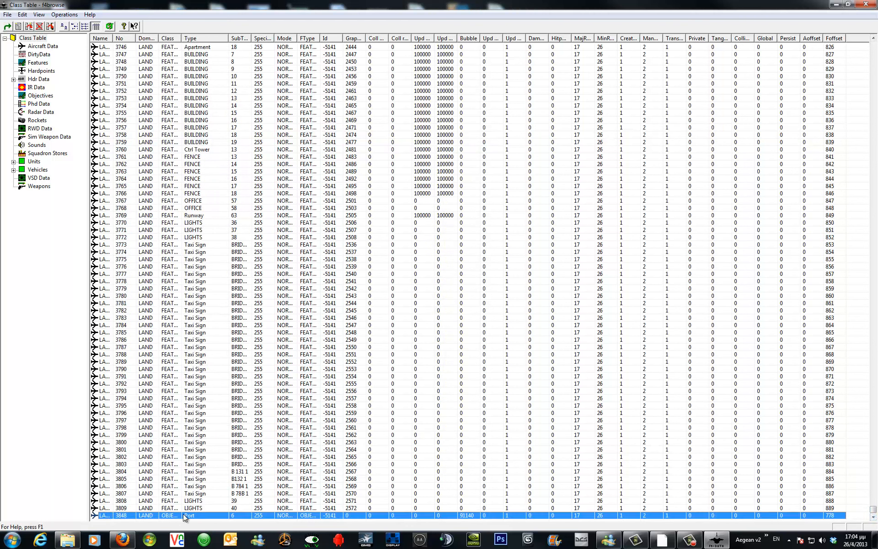
double_click(226, 517)
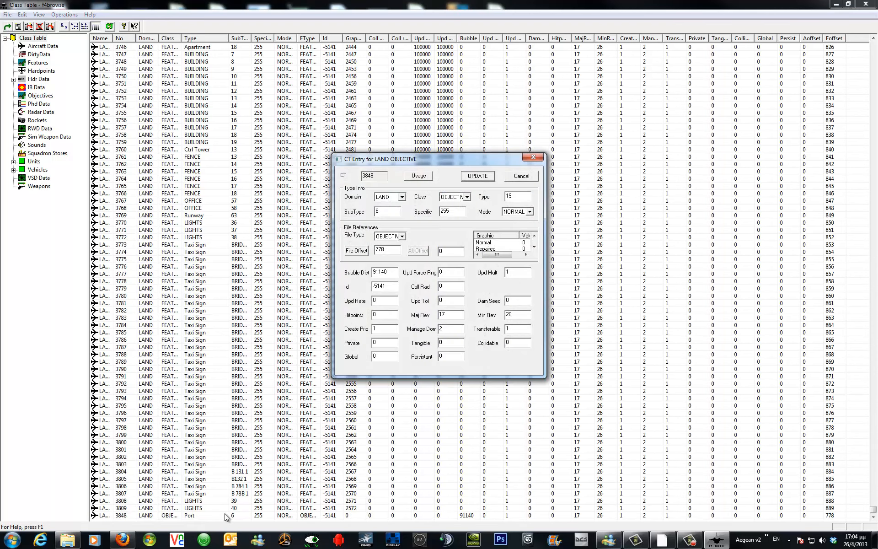
left_click(356, 251)
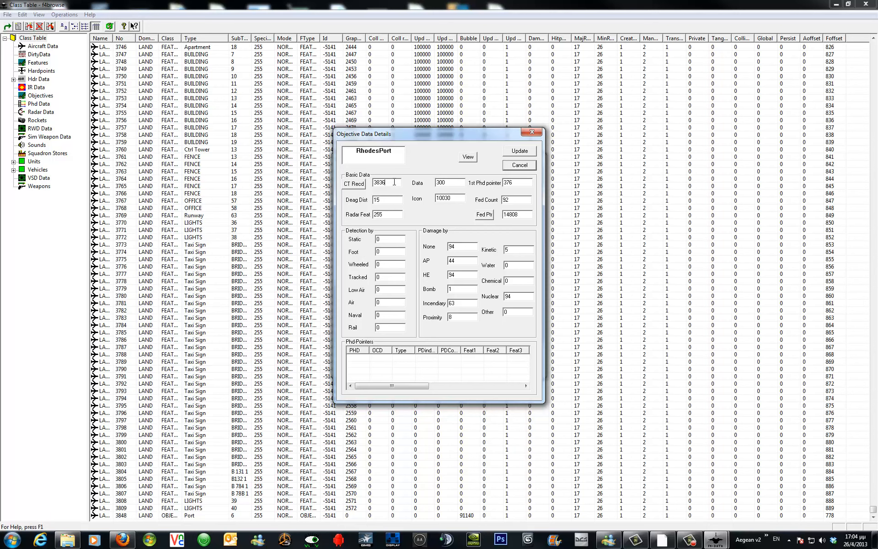
left_click_drag(396, 182, 346, 244)
left_click(520, 151)
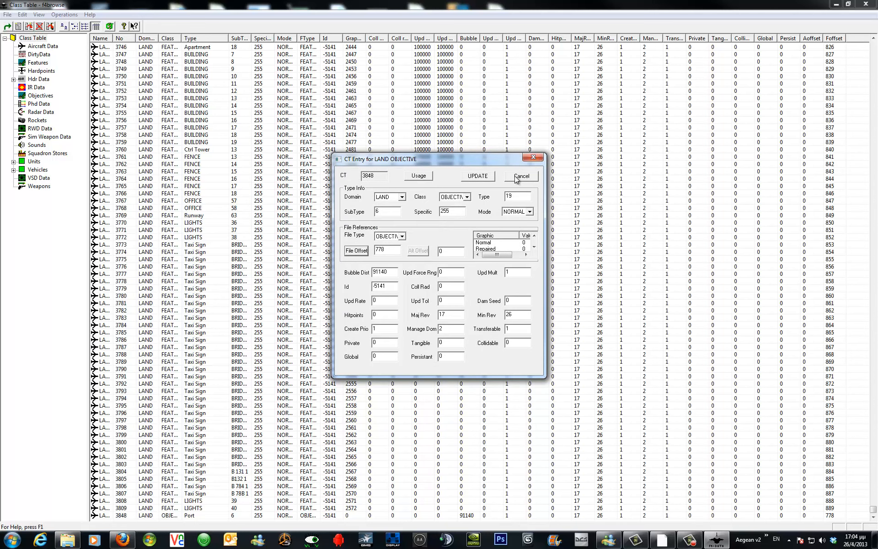
left_click(476, 179)
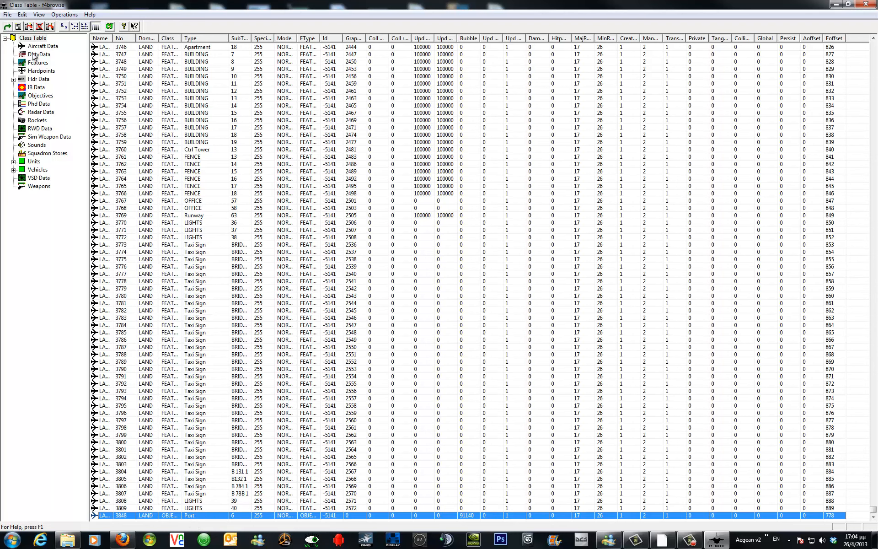
Open the Objectives list and inspect the RhodesPort objective's details and its CT entry.
left_click(37, 95)
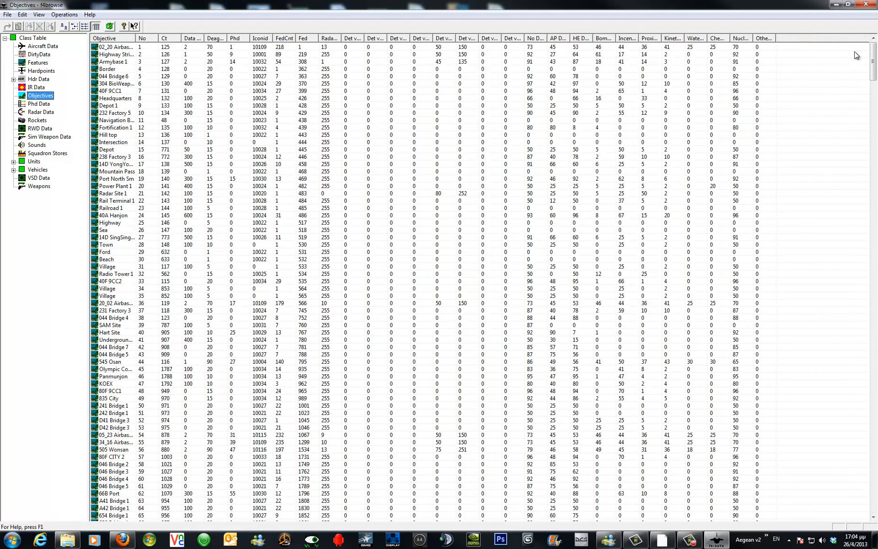
left_click_drag(873, 65, 875, 532)
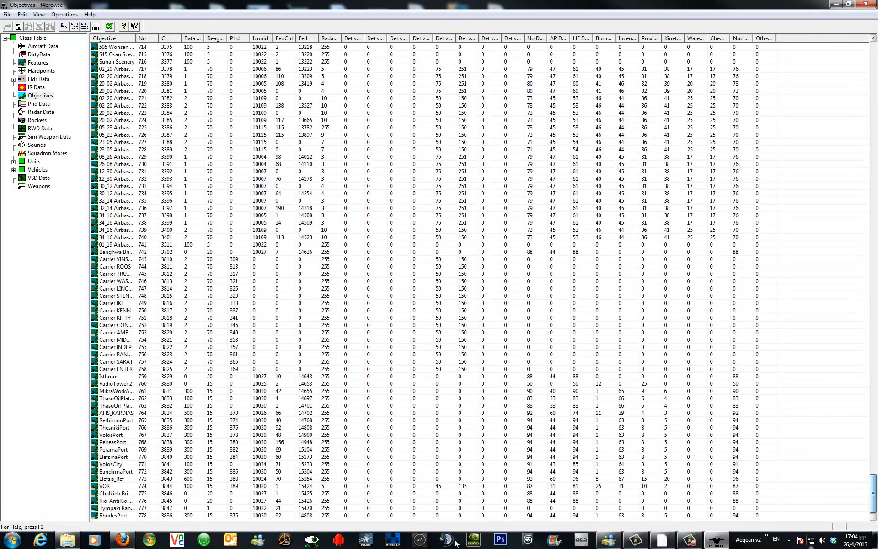
left_click(146, 517)
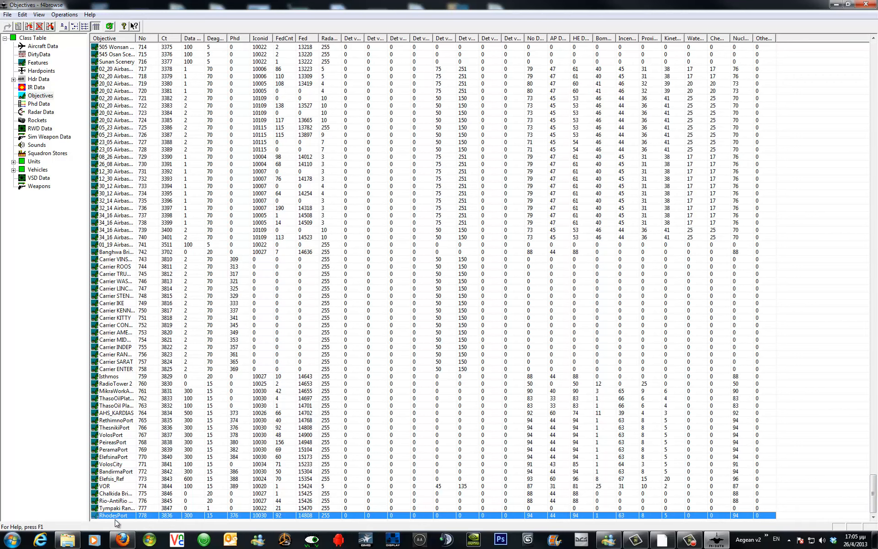
double_click(173, 517)
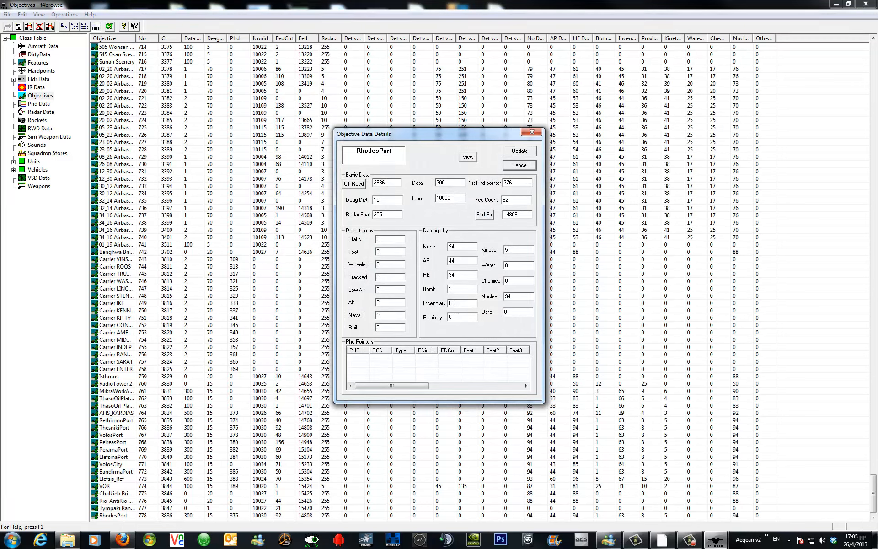
left_click(355, 185)
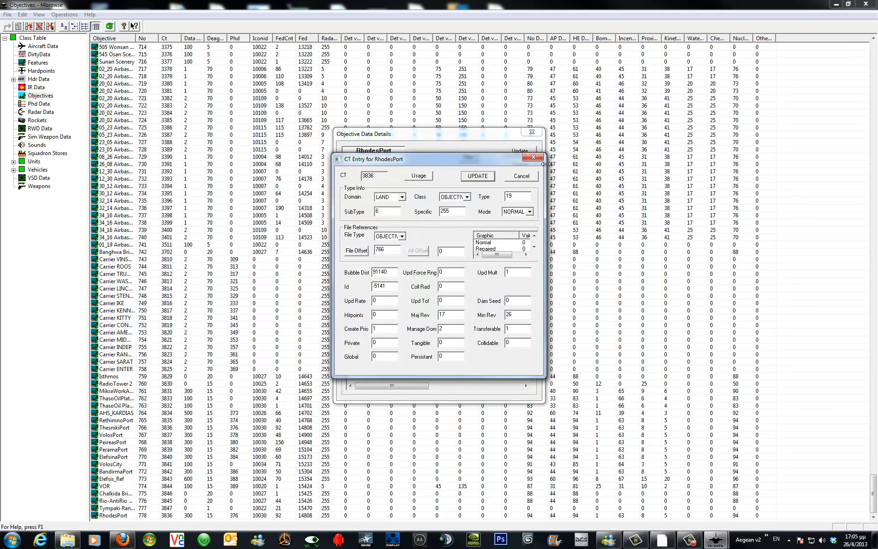
left_click(533, 158)
left_click(532, 133)
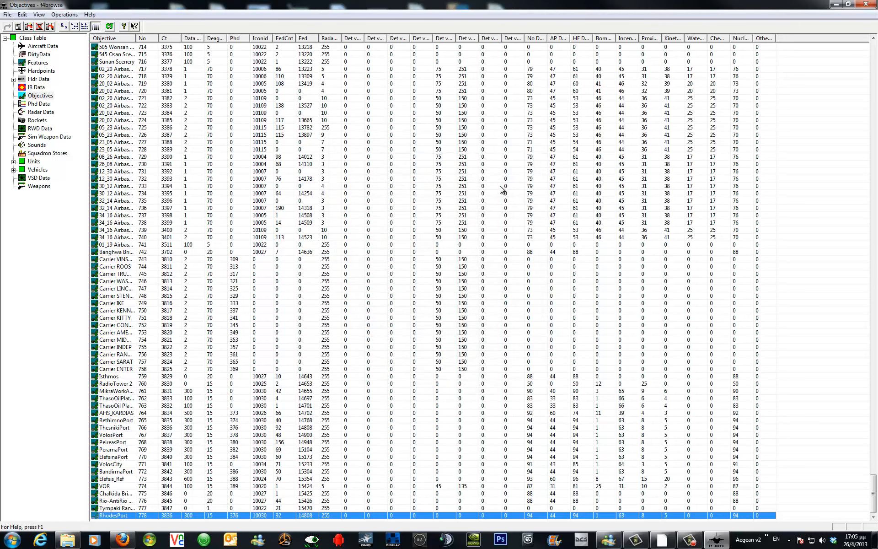
Close F4Browse and open KoreaObj.hdr in LODEditor.
left_click(864, 4)
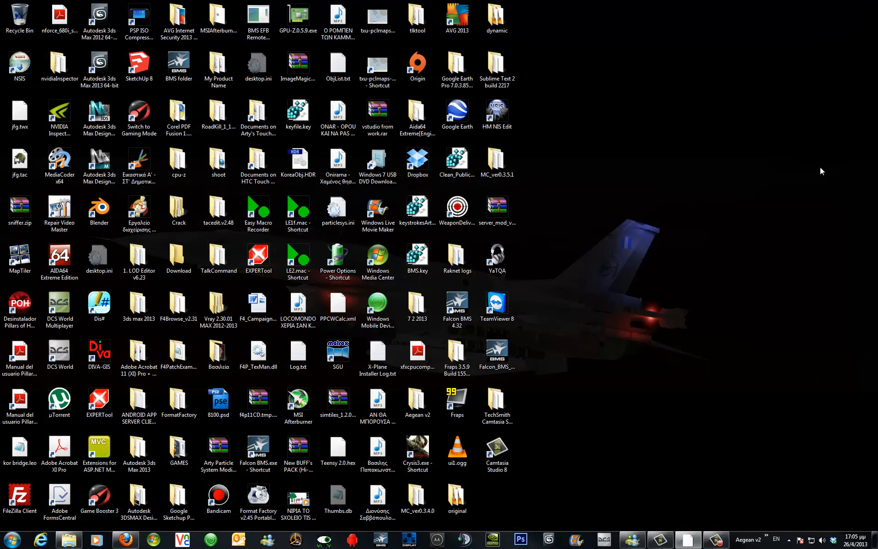
left_click(766, 538)
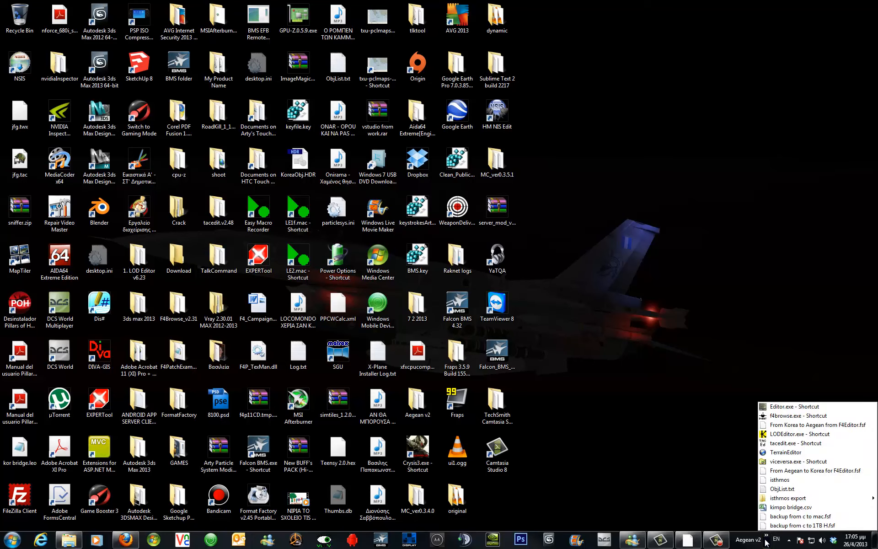
left_click(792, 434)
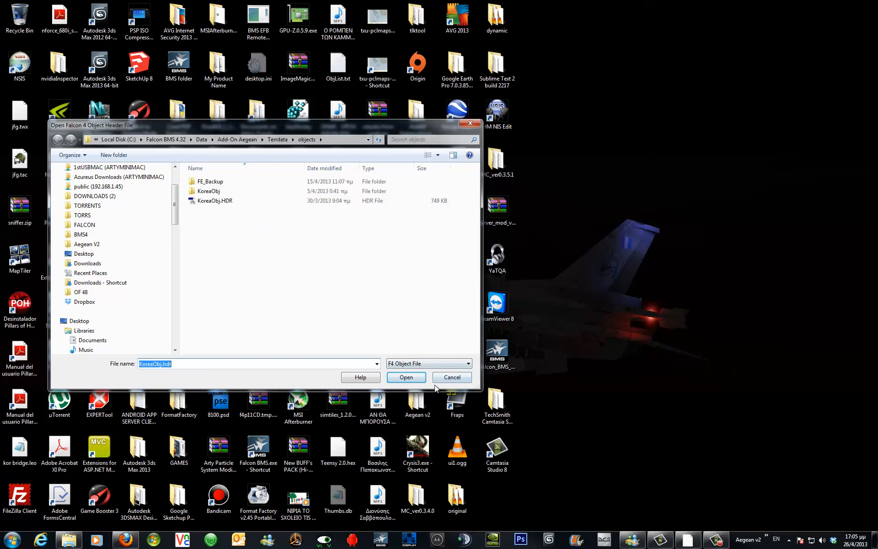
left_click(407, 377)
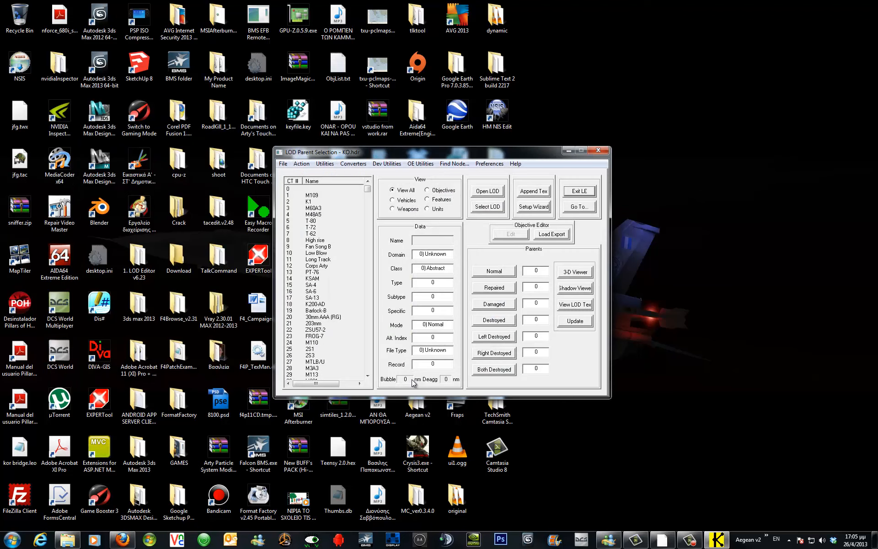
Show objectives, select RhodesPort at the end of the list and view it in the Objective Editor.
left_click(440, 192)
left_click_drag(367, 191, 372, 377)
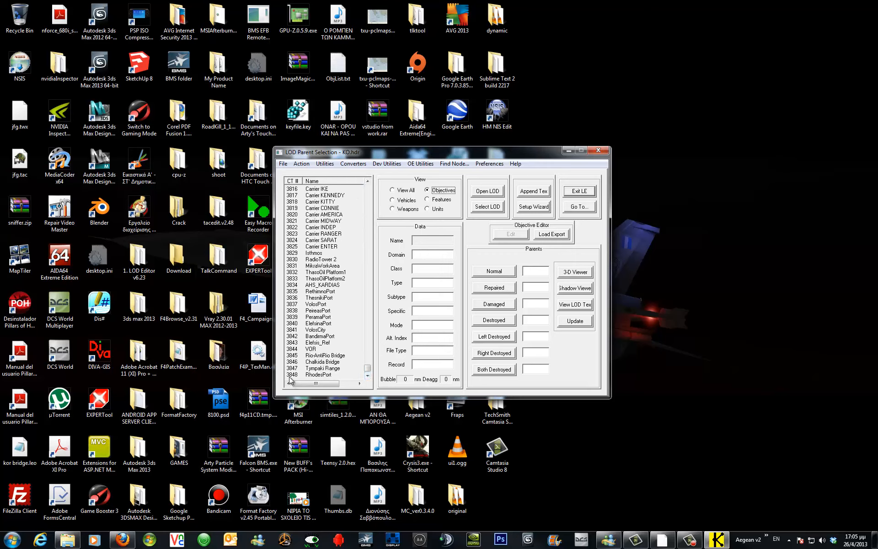
left_click(289, 375)
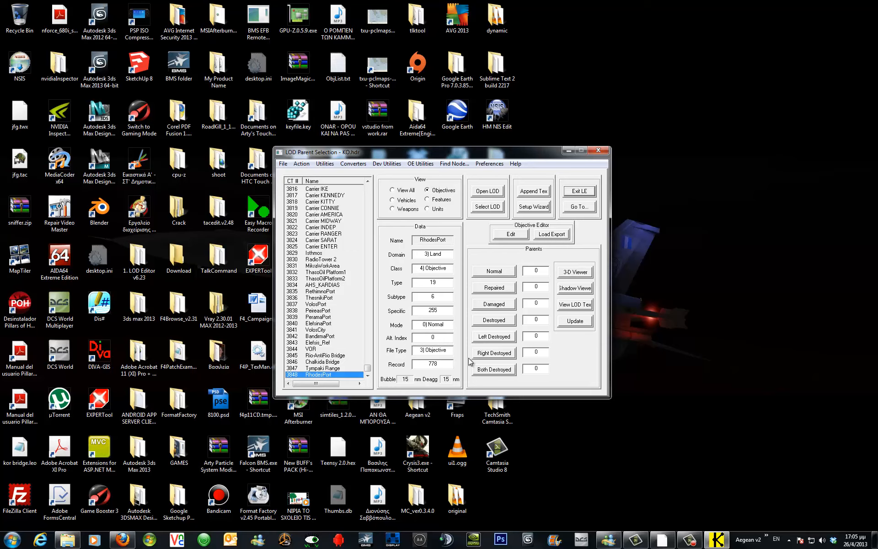
left_click(511, 234)
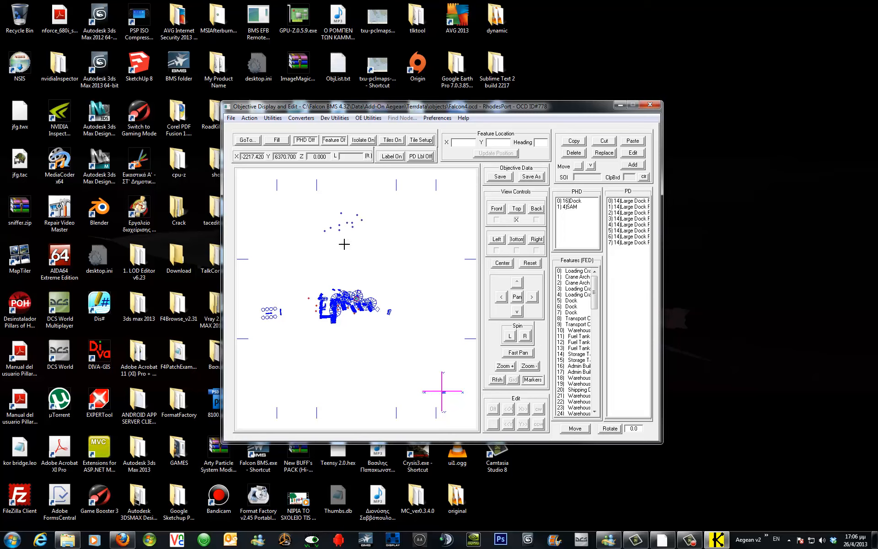
left_click(651, 105)
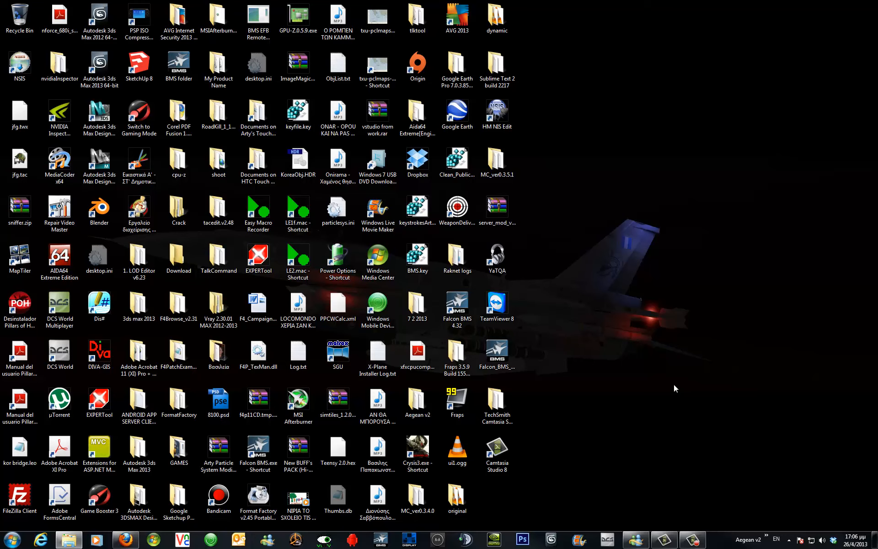
Launch TerrainEditor from the taskbar shortcuts with Aegean as the theater.
left_click(766, 534)
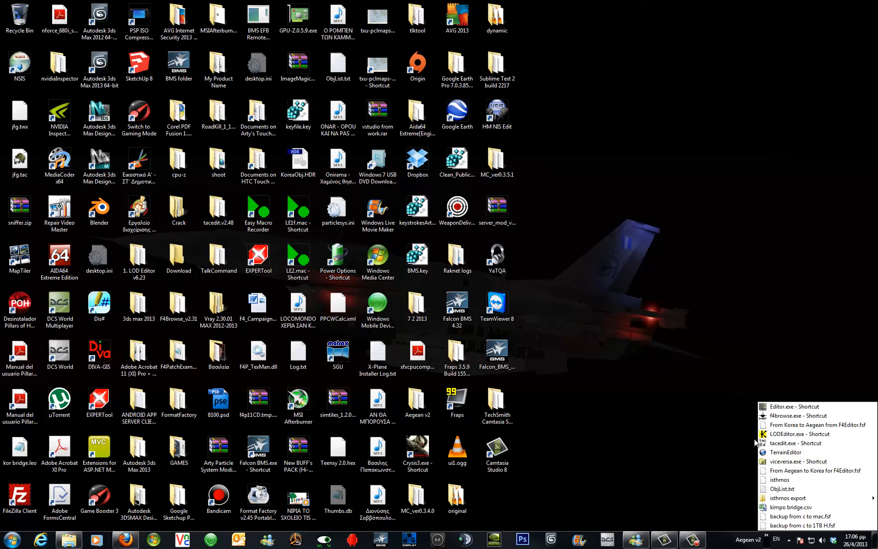
left_click(715, 309)
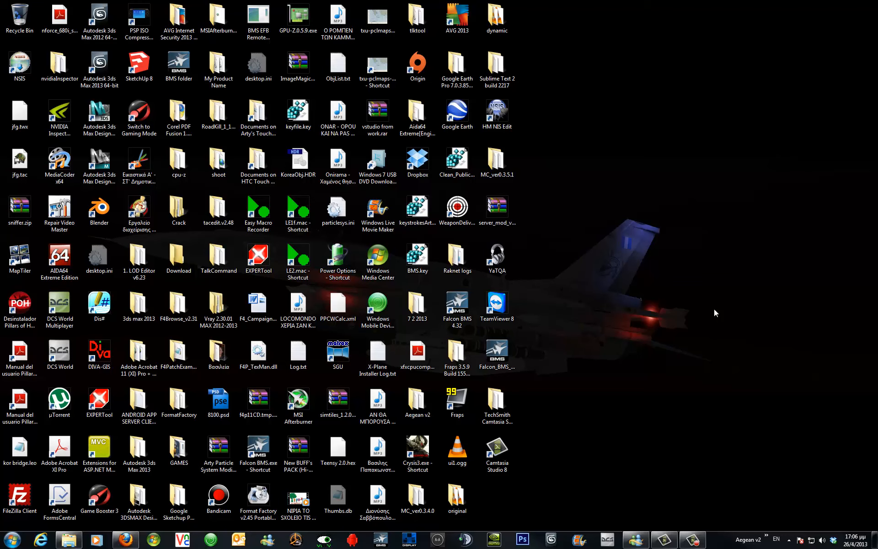
left_click(766, 535)
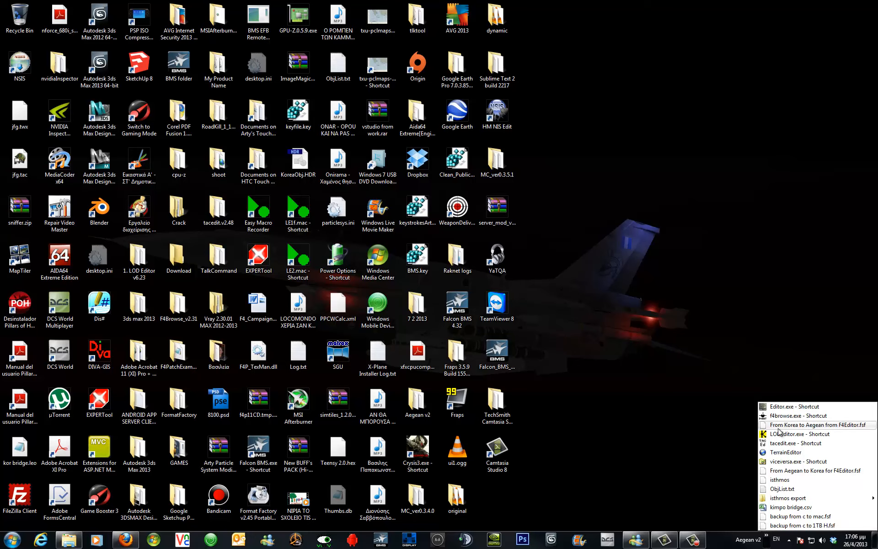
left_click(783, 452)
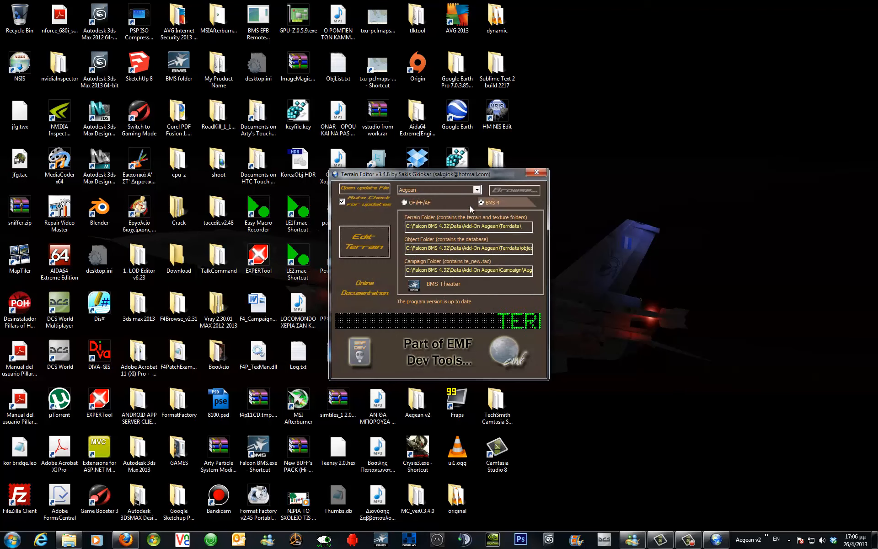
left_click(477, 190)
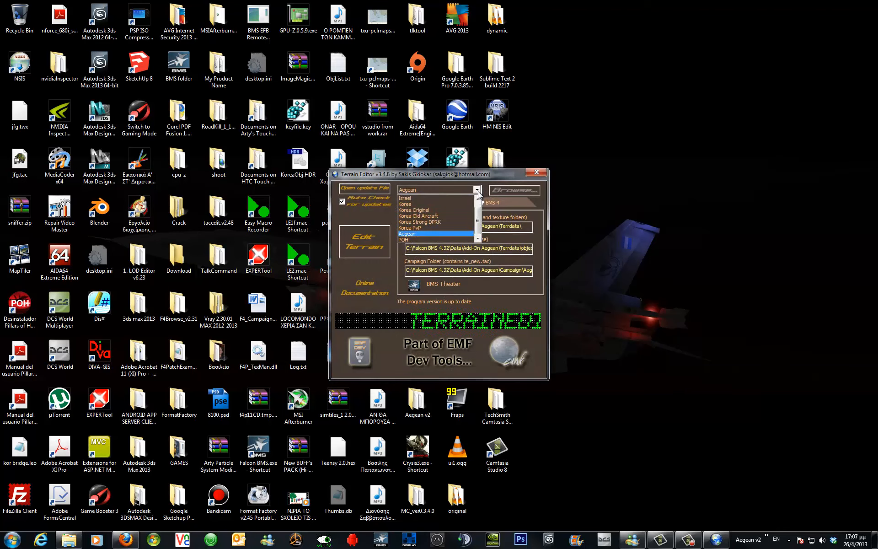
left_click(479, 192)
Open terrain editing for the Aegean theater and bring up its Objective Lab window.
left_click(370, 245)
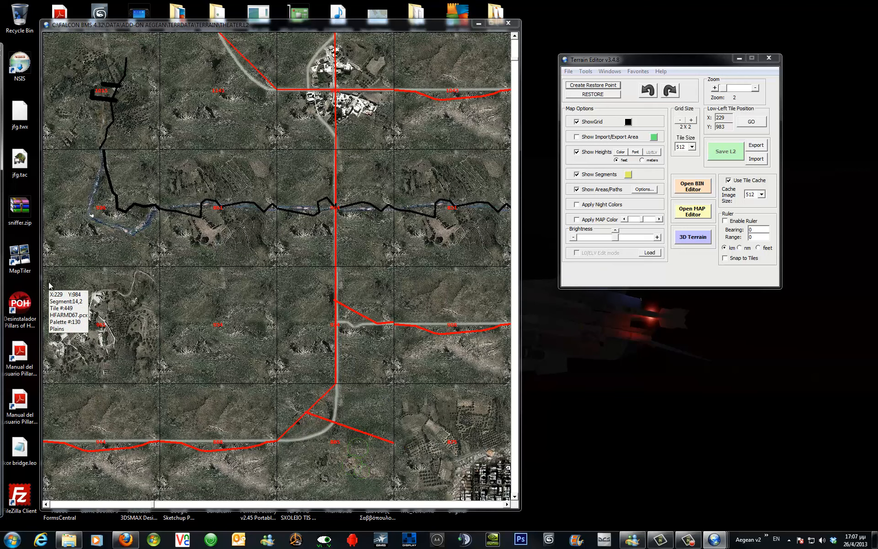
left_click_drag(1, 51, 201, 46)
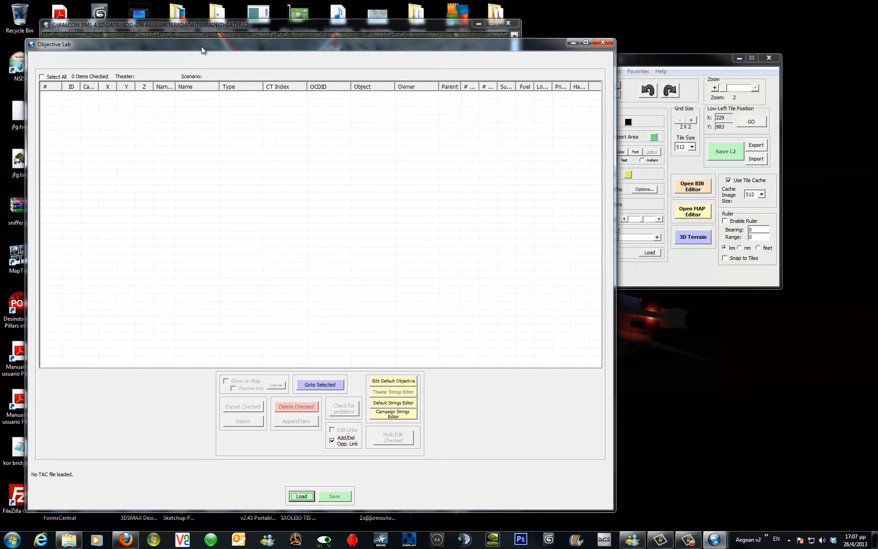
left_click(698, 60)
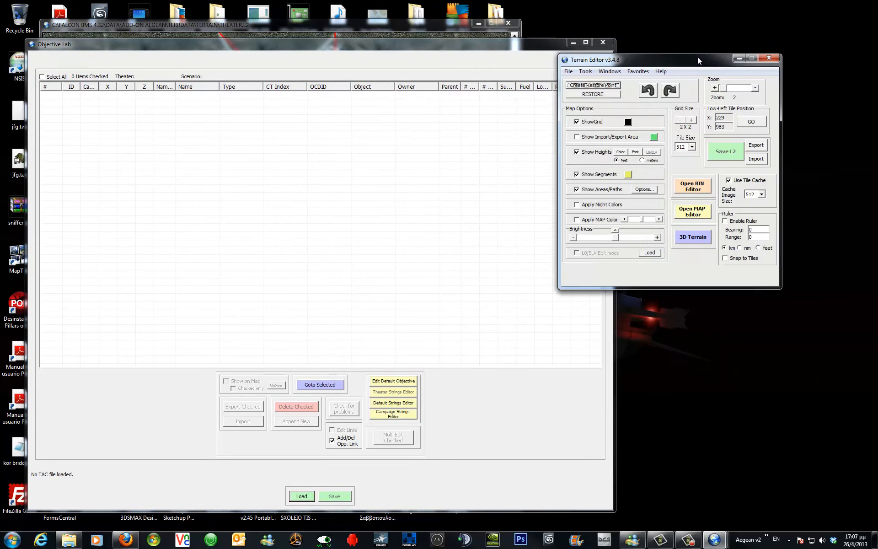
left_click(585, 72)
mouse_move(609, 73)
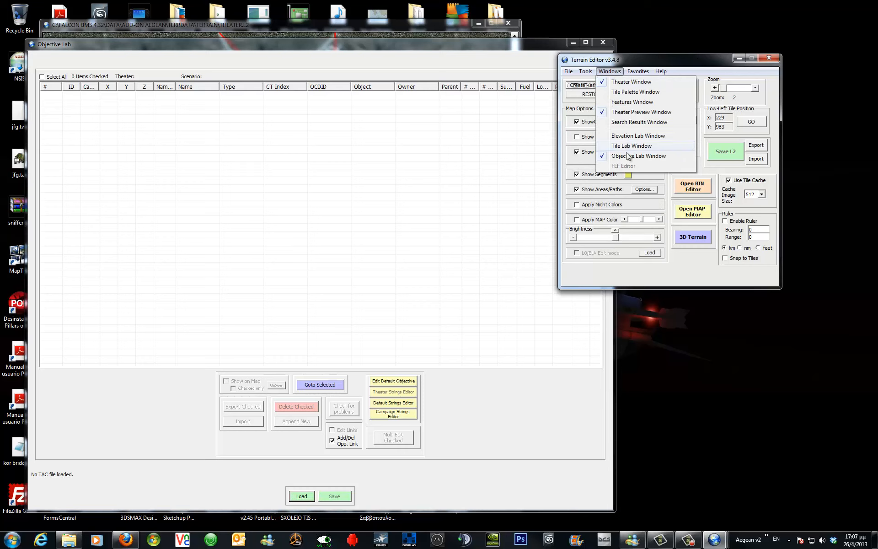
Load te_new.tac from the Aegean campaign folder into the Objective Lab.
left_click(295, 496)
left_click(306, 498)
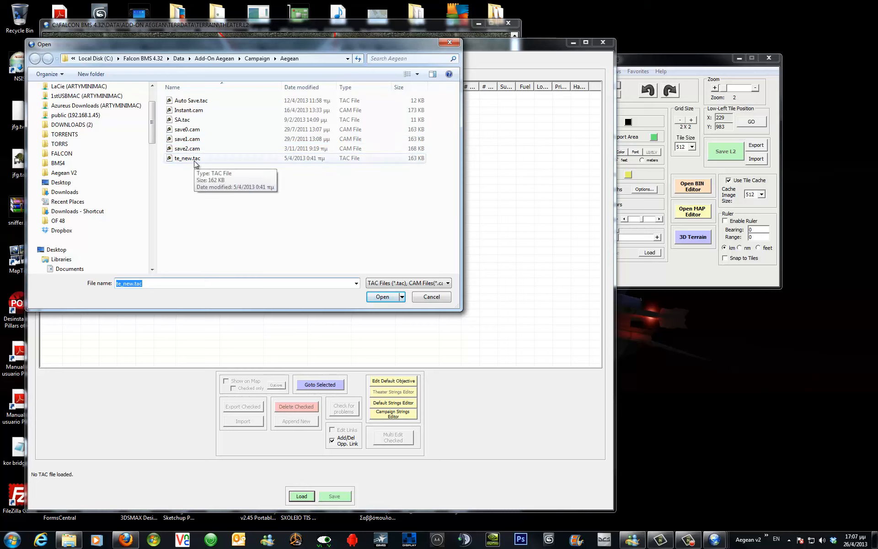
left_click(378, 298)
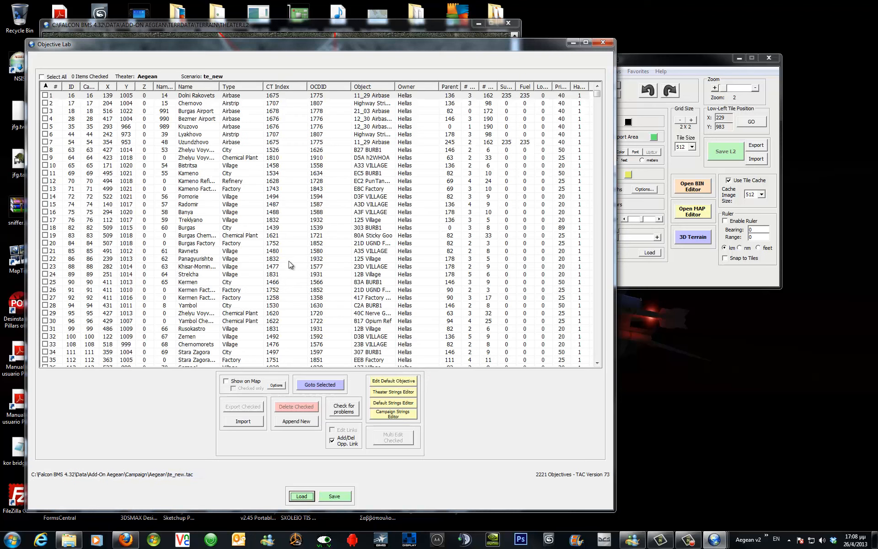
Enable showing the objectives on the map and reposition the Objective Lab window.
left_click(248, 383)
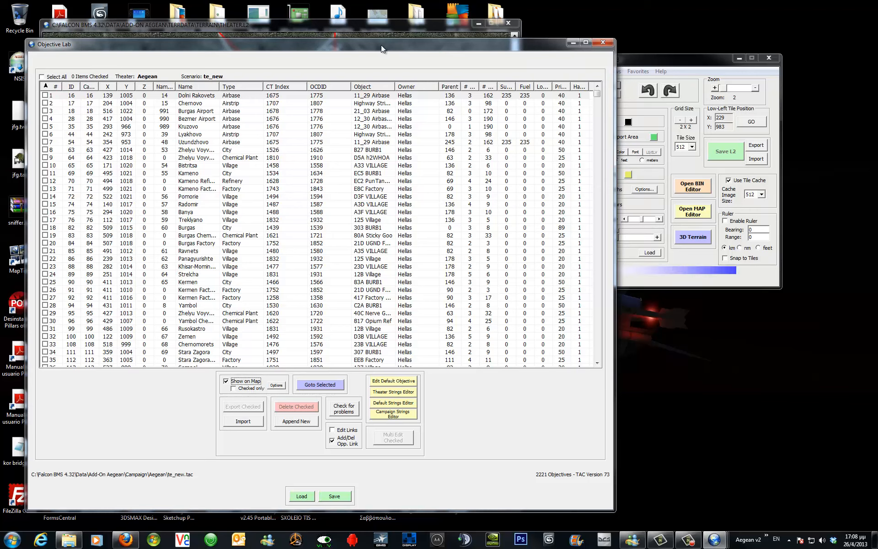
left_click_drag(281, 45, 657, 69)
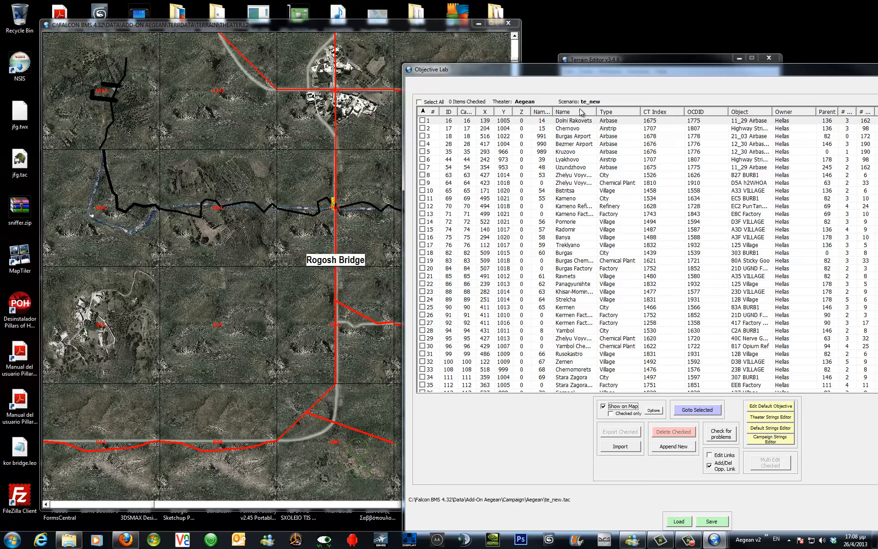
left_click_drag(603, 70, 426, 26)
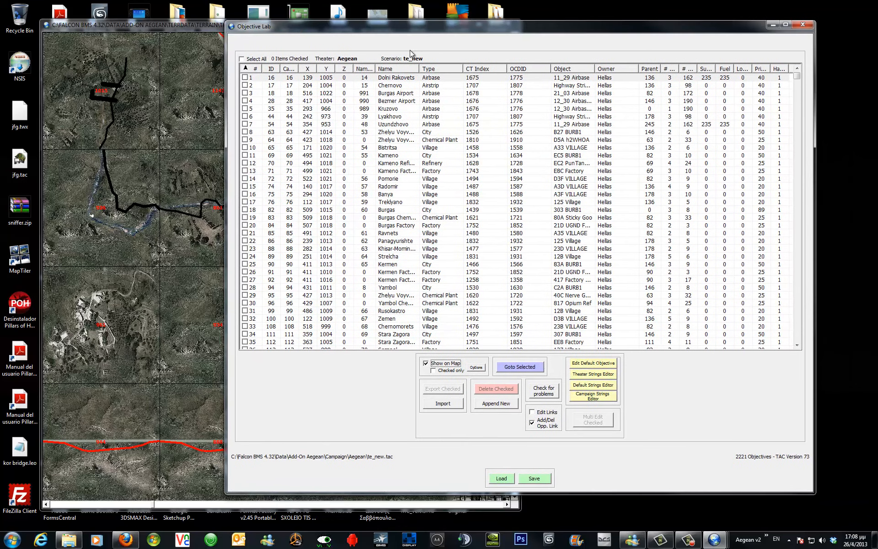
Sort the objectives by name, select Rodhos and jump to it on the theater map.
left_click(397, 69)
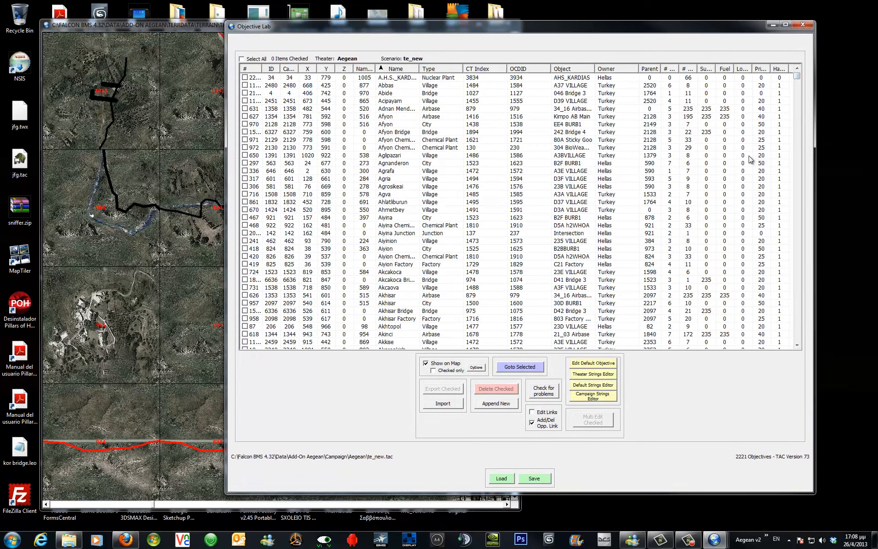
left_click_drag(794, 80, 794, 280)
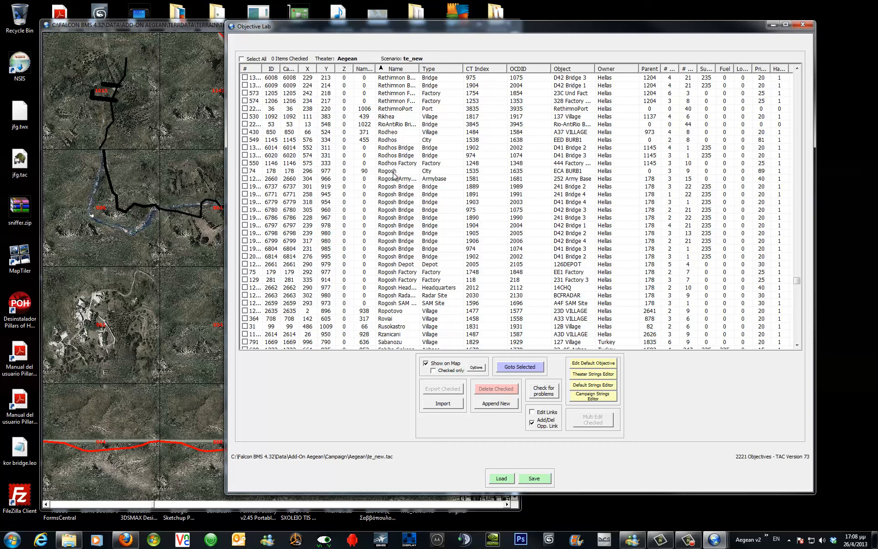
left_click(396, 141)
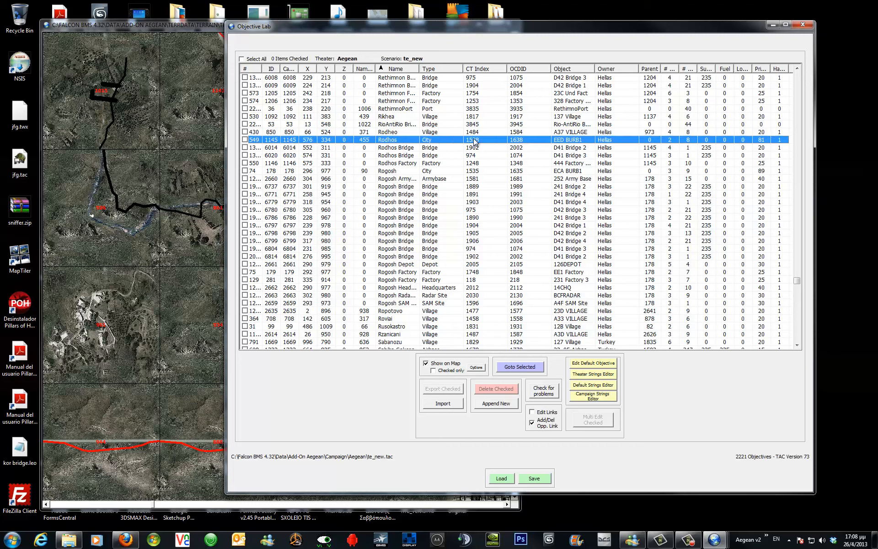
left_click(522, 369)
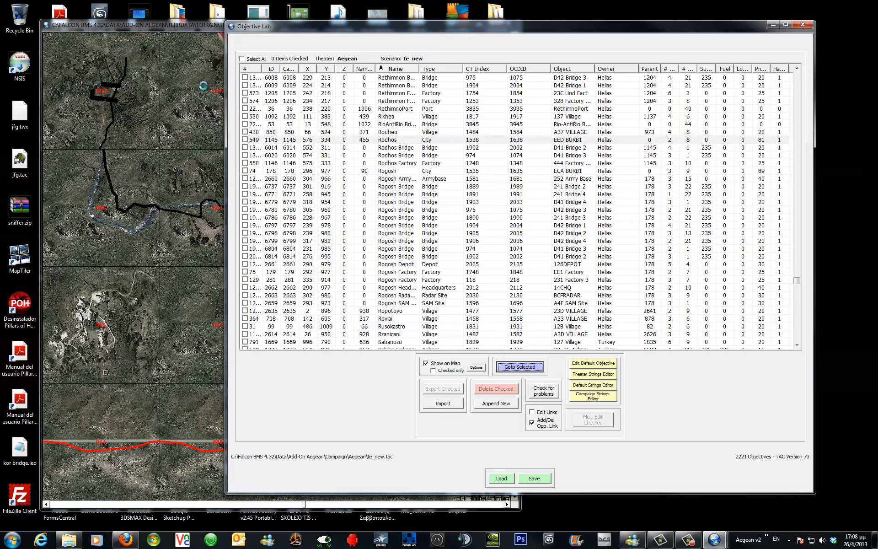
left_click(175, 27)
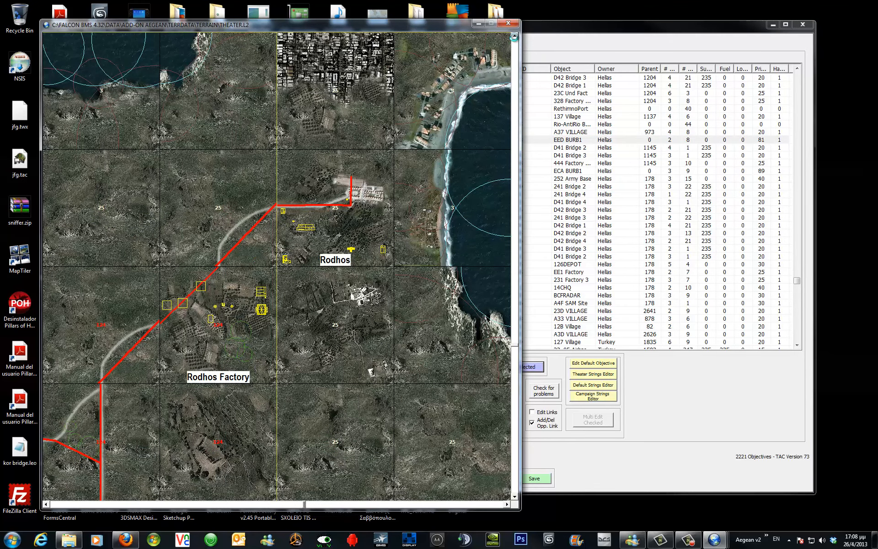
Scroll the theater map north to examine Rhodes town, moving the Theater Preview window aside.
left_click(514, 36)
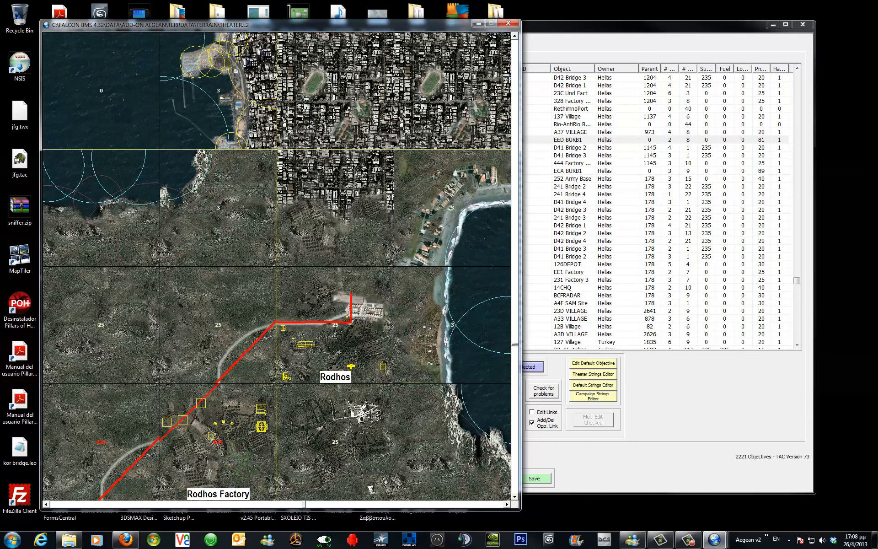
left_click_drag(15, 161, 319, 161)
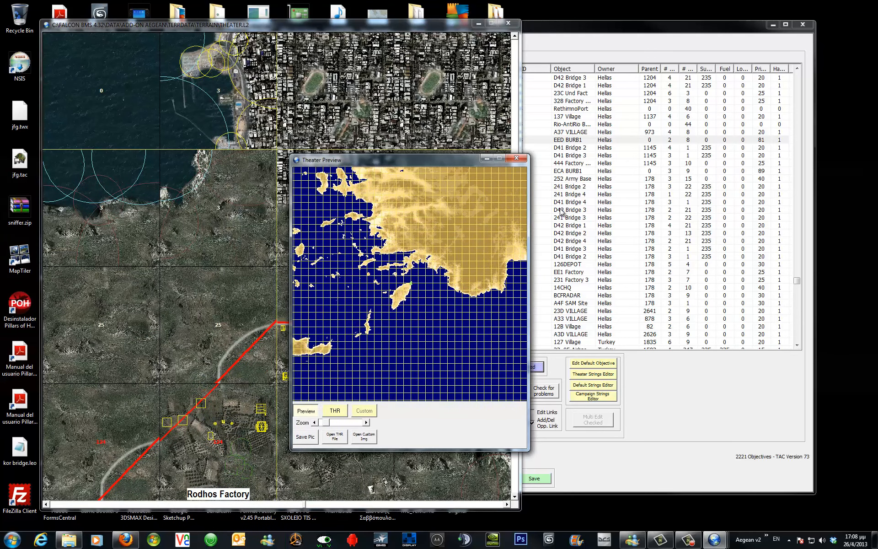
left_click(714, 539)
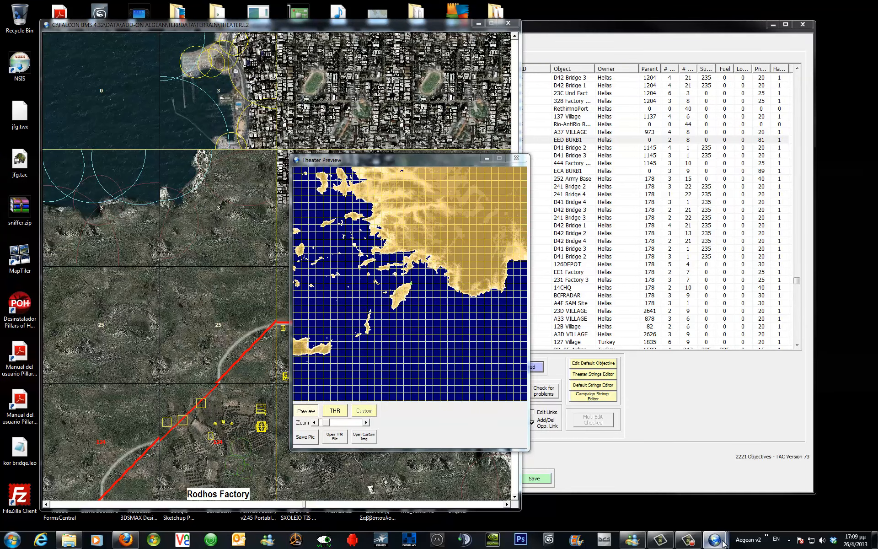
left_click(521, 490)
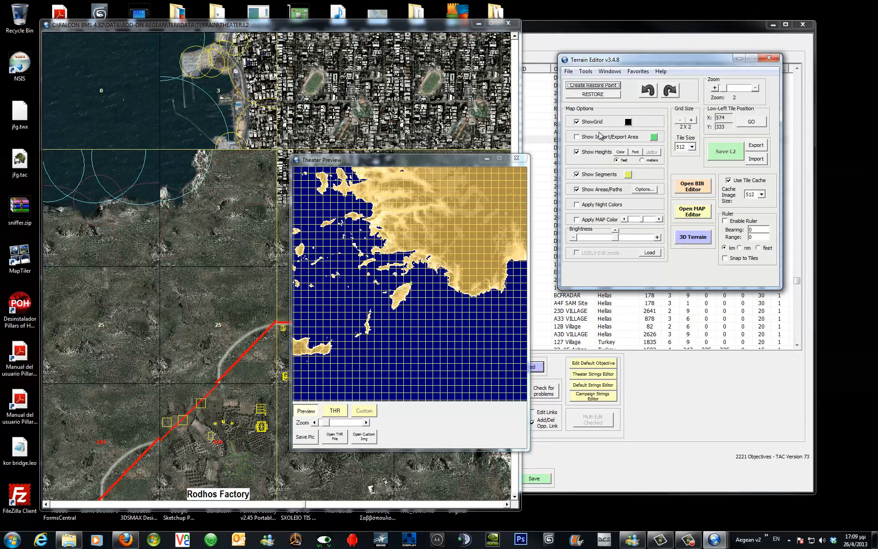
left_click(610, 71)
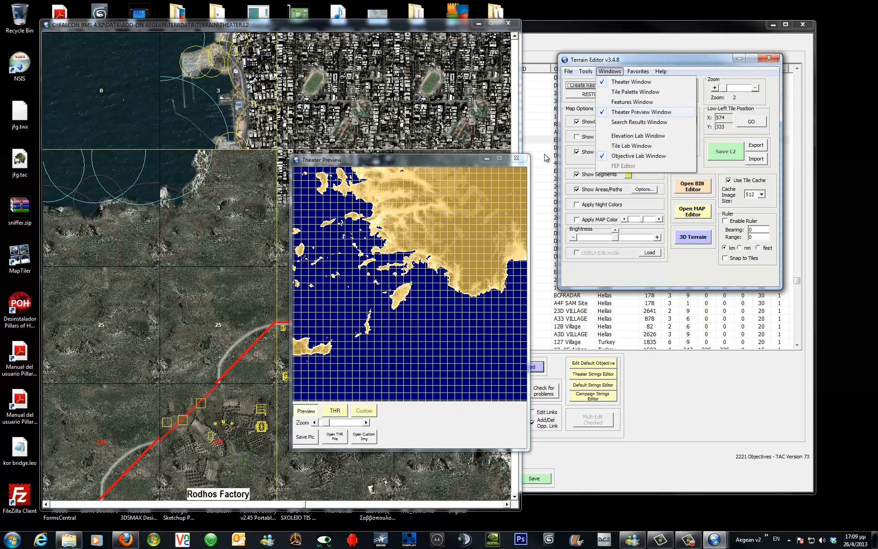
left_click(455, 165)
left_click_drag(456, 165, 726, 232)
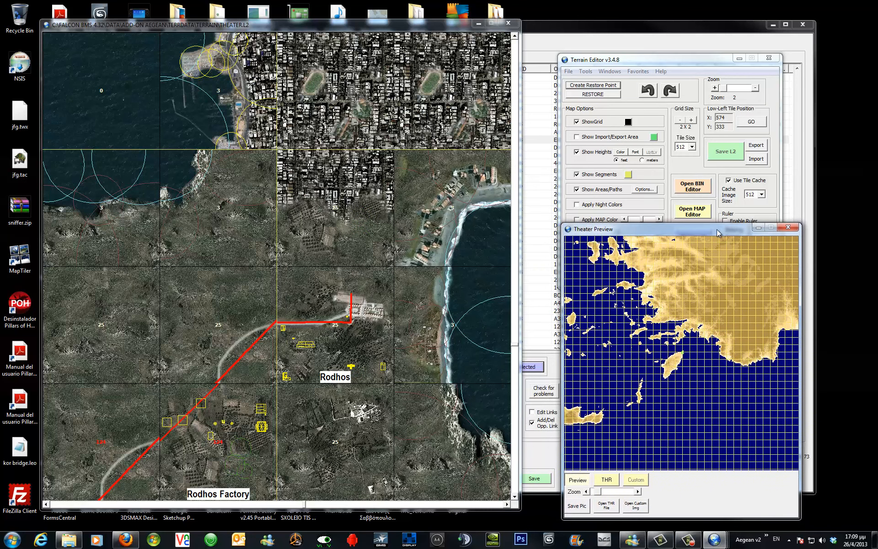
left_click(515, 36)
left_click(515, 37)
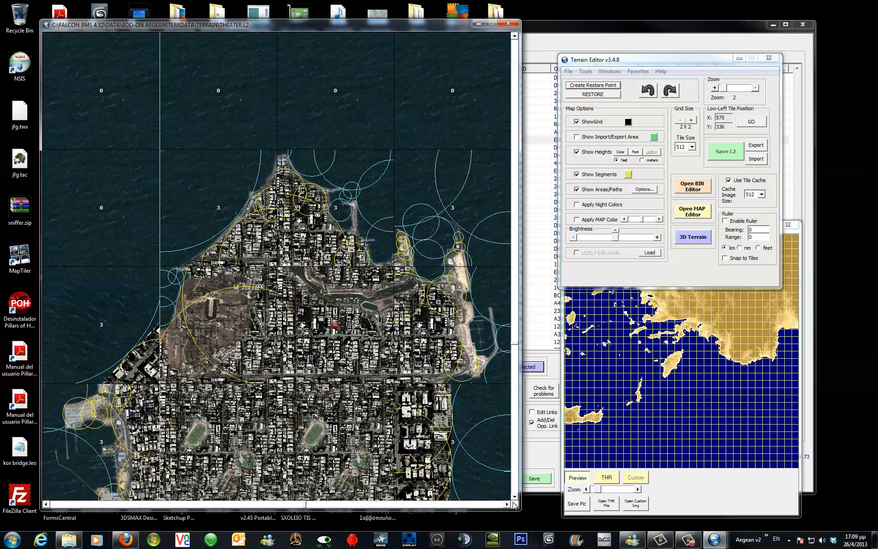
left_click(514, 497)
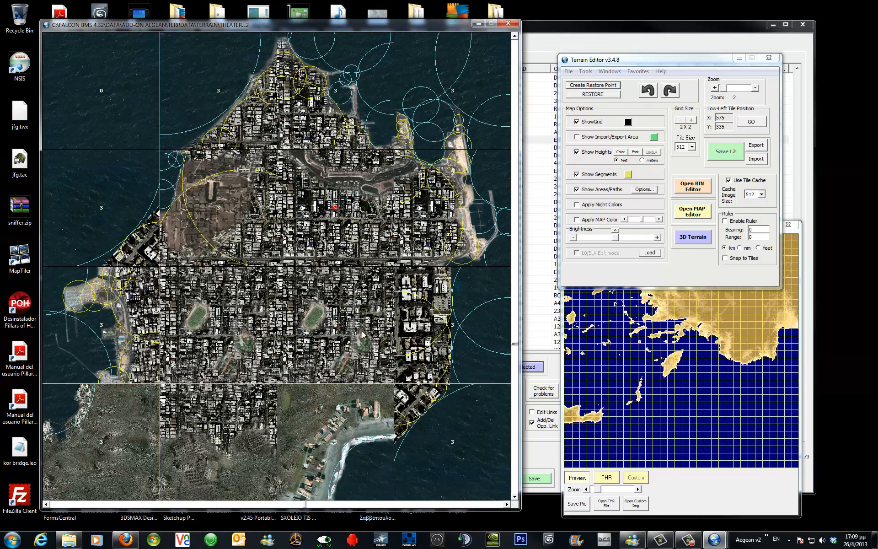
Launch Google Earth from the Start menu.
mouse_move(142, 334)
left_click(12, 539)
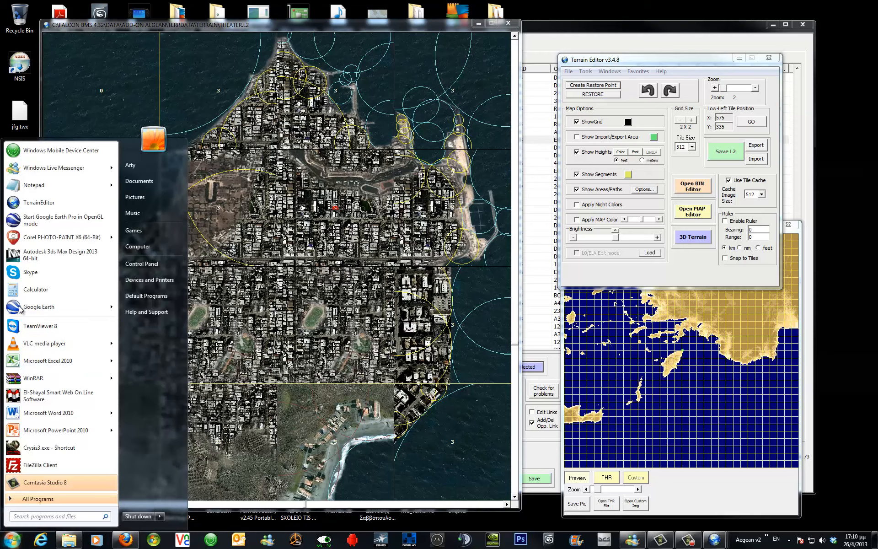
mouse_move(24, 308)
left_mouse_down()
mouse_move(28, 318)
mouse_move(28, 310)
left_mouse_up()
left_click(30, 215)
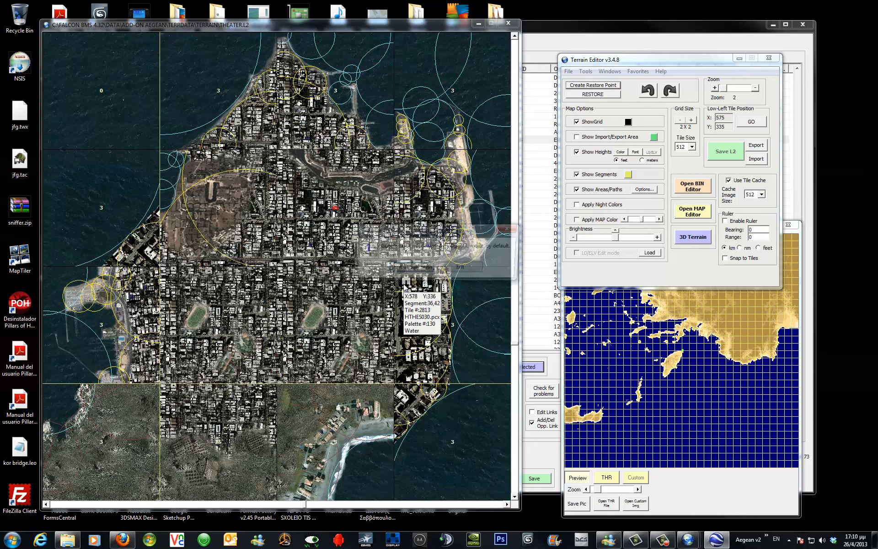
left_click(410, 269)
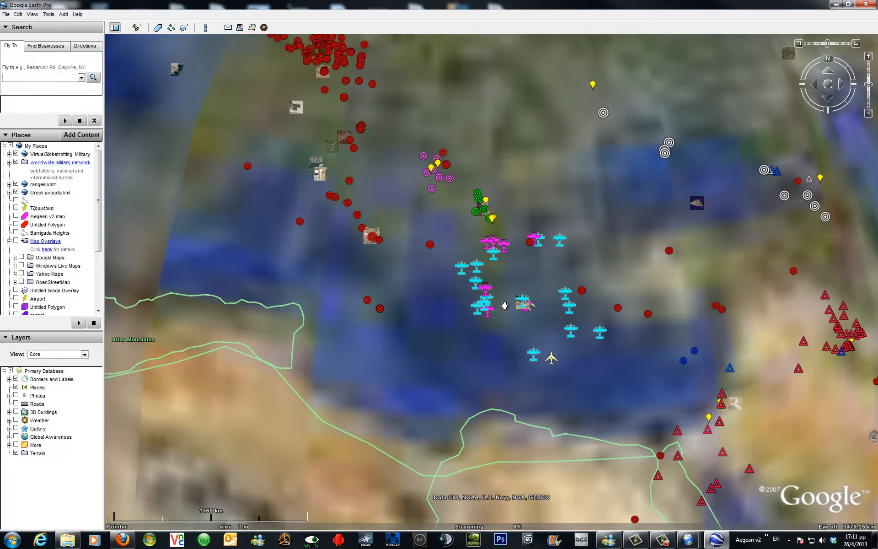
Zoom Google Earth in on Rhodes town and its harbour for reference.
scroll(488, 352, "up", 5)
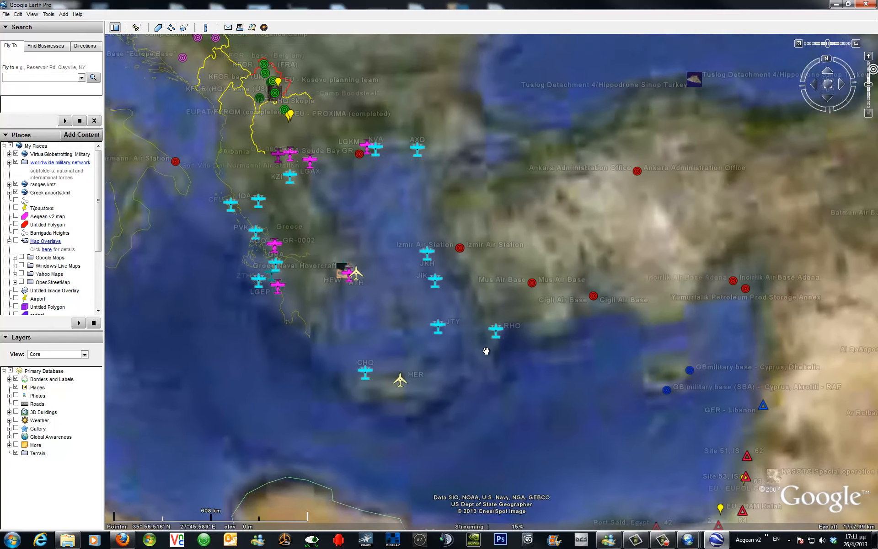
scroll(480, 246, "up", 4)
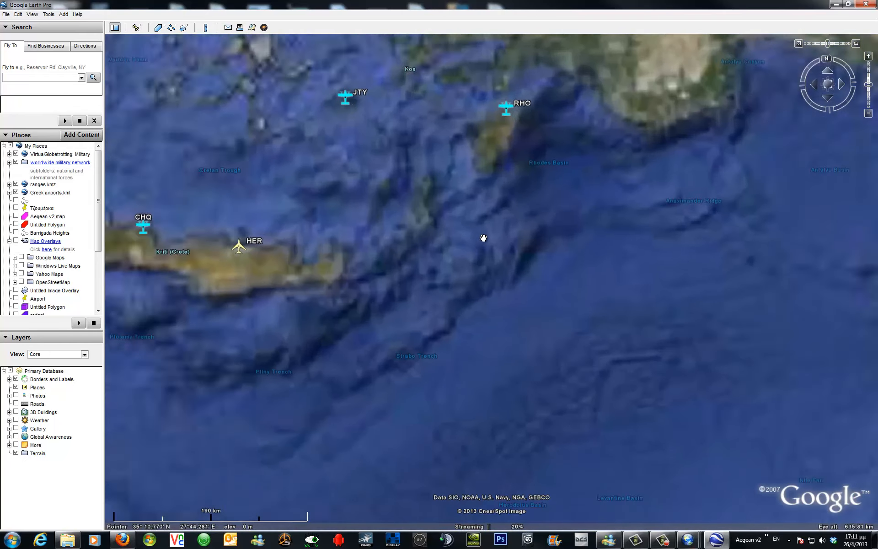
scroll(508, 248, "up", 3)
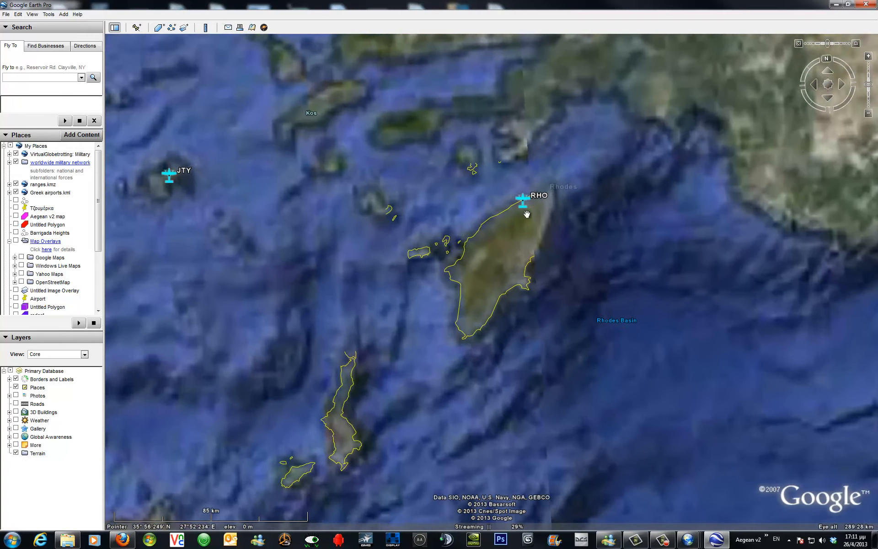
scroll(464, 294, "up", 3)
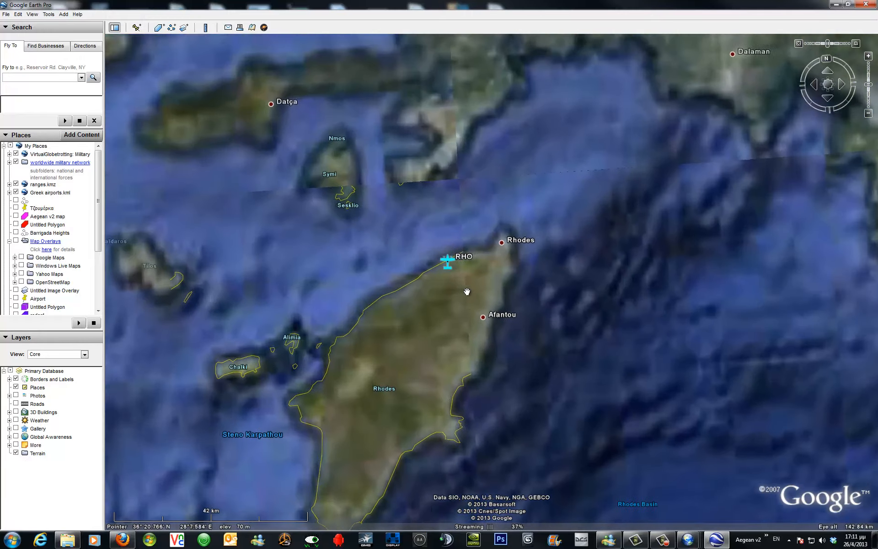
scroll(474, 298, "up", 3)
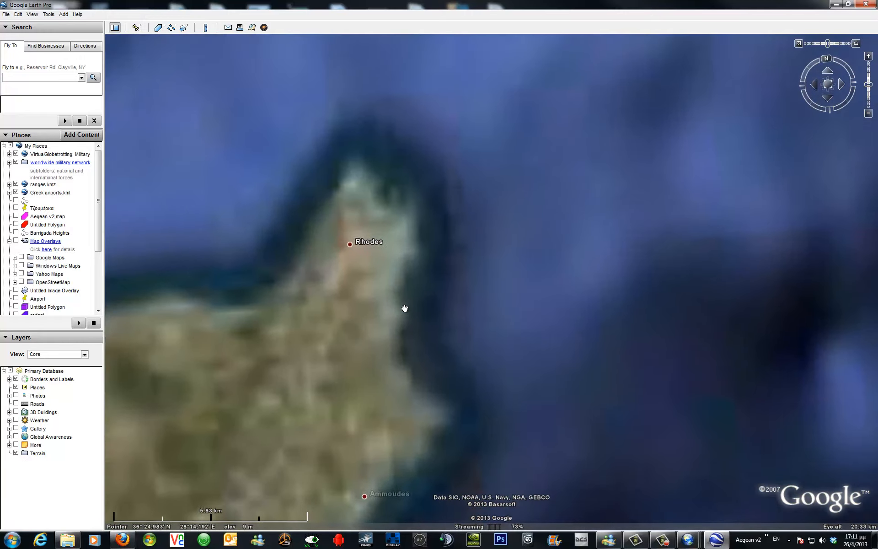
scroll(405, 308, "up", 1)
left_click_drag(335, 273, 581, 347)
scroll(582, 346, "up", 2)
scroll(582, 346, "up", 2)
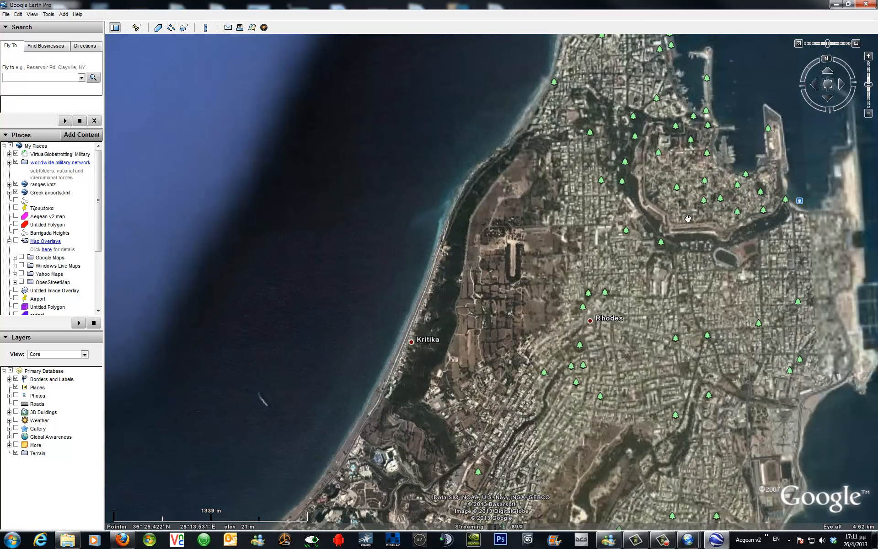
left_click_drag(642, 259, 546, 352)
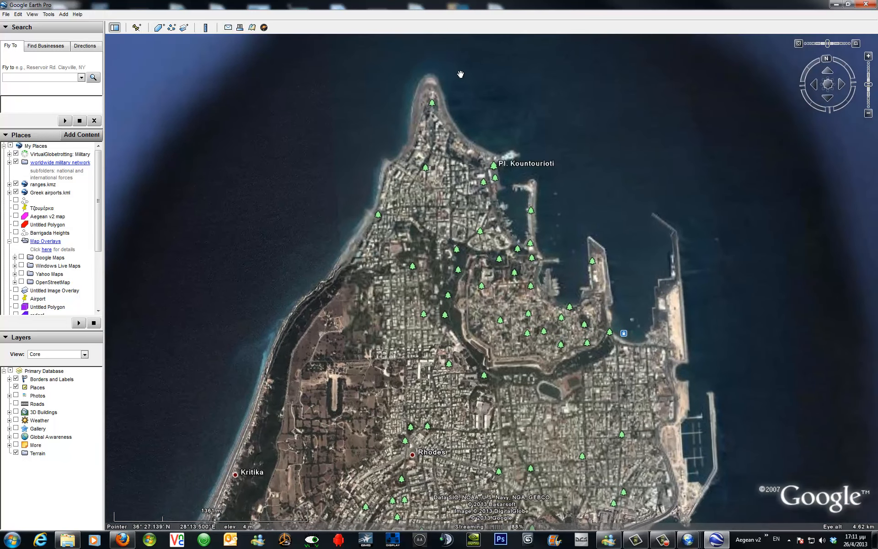
Shrink the Google Earth window and place it beside the theater map, framing Rhodes harbour.
left_click_drag(510, 6, 495, 69)
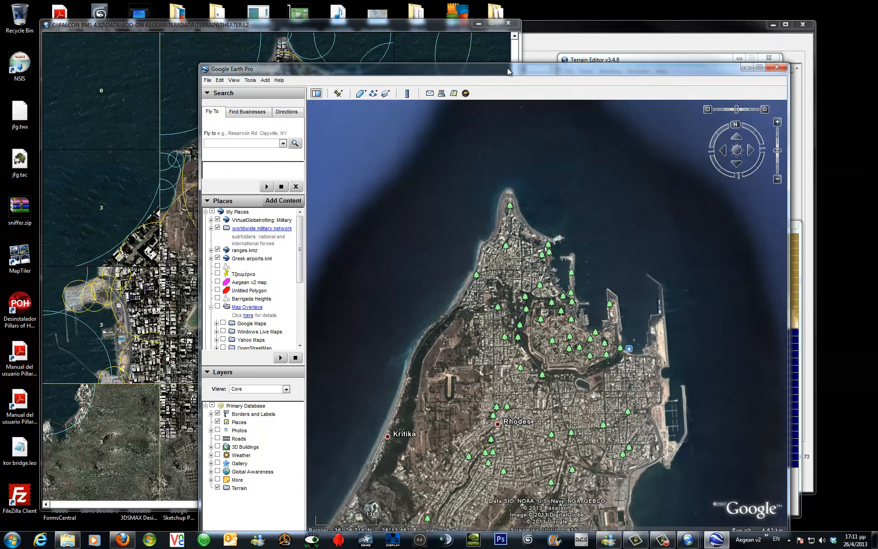
left_click_drag(403, 69, 42, 13)
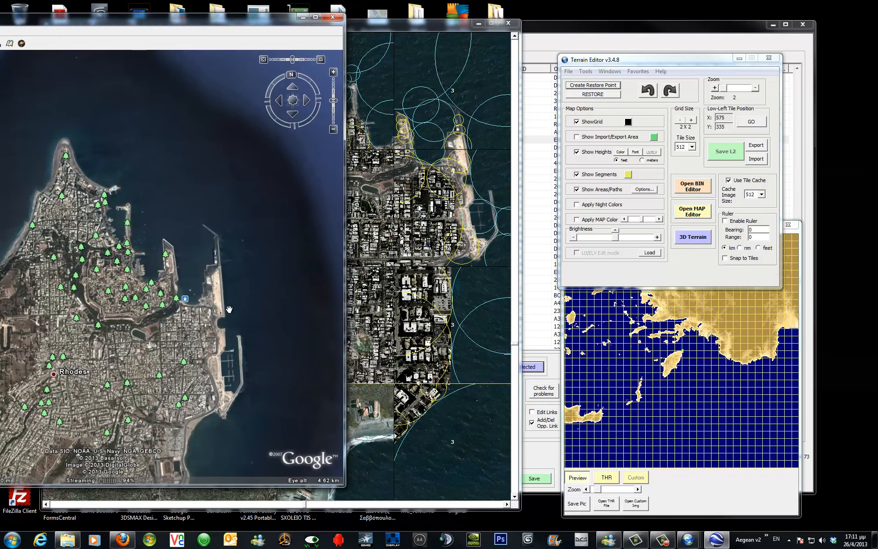
scroll(225, 367, "down", 5)
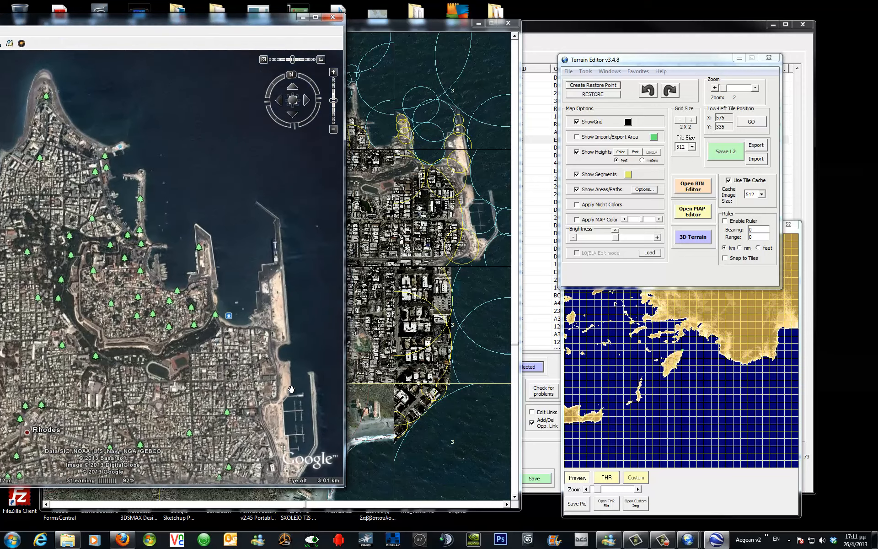
Pan and zoom Google Earth around Rhodes harbour to examine its marina, piers and moles.
scroll(181, 223, "down", 3)
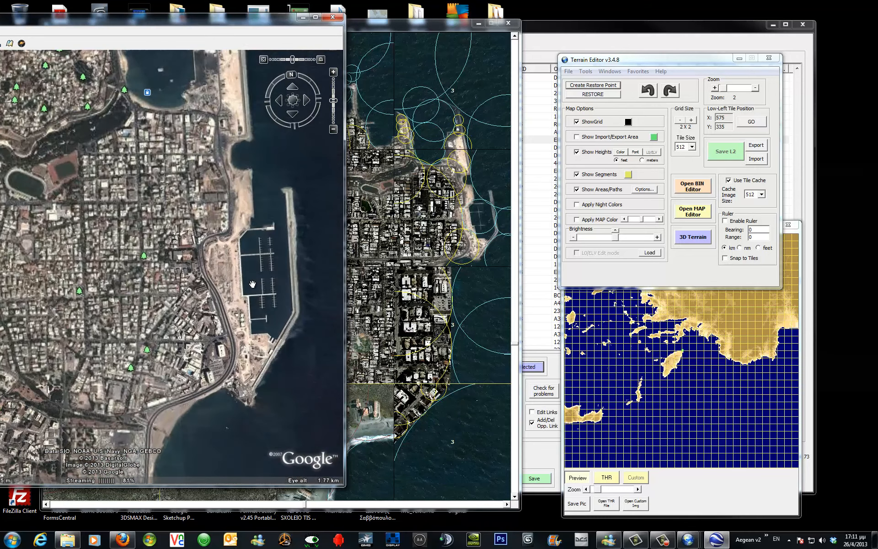
scroll(141, 229, "down", 3)
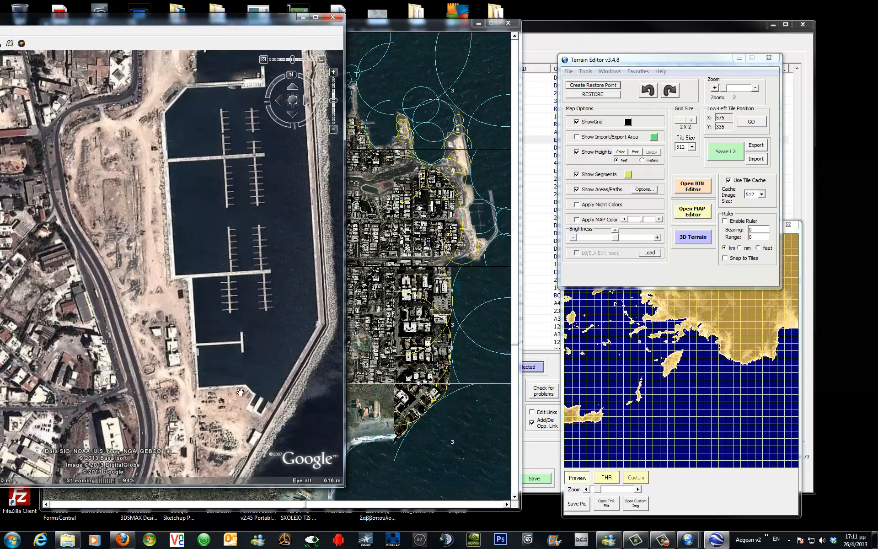
left_click_drag(201, 112, 198, 232)
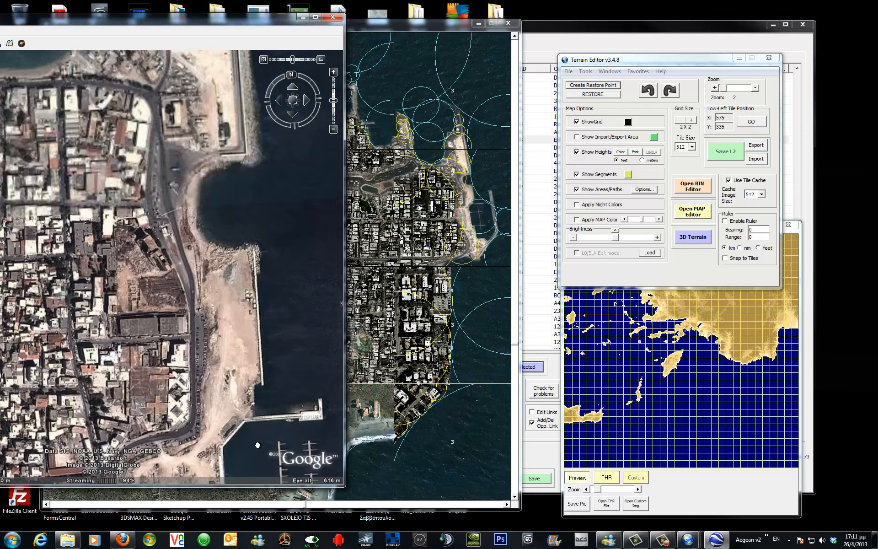
left_click_drag(185, 114, 307, 274)
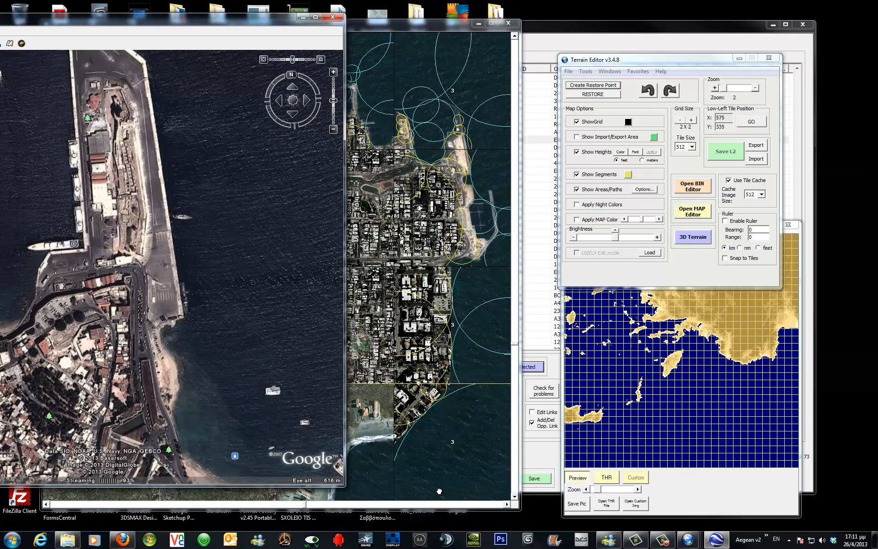
left_click_drag(136, 255, 222, 279)
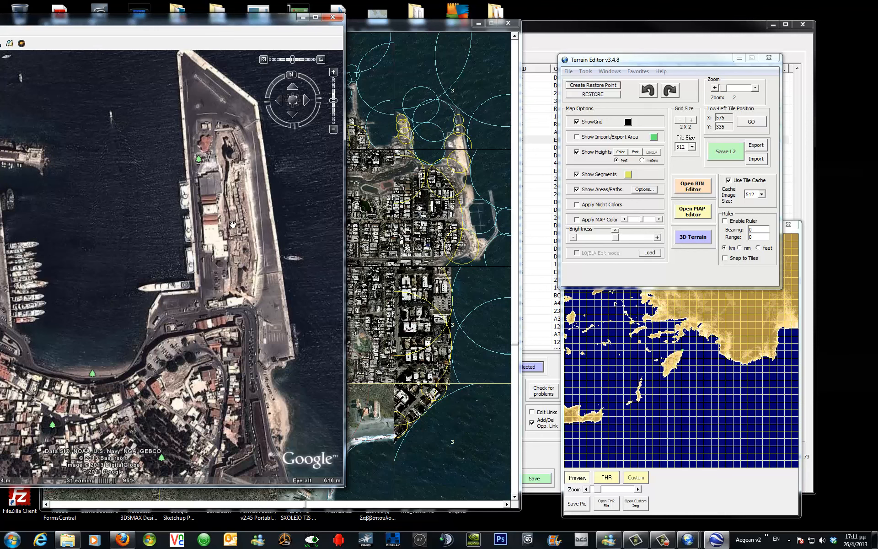
Move the Google Earth window out of view and close the Terrain Editor.
left_click_drag(271, 19, 0, 48)
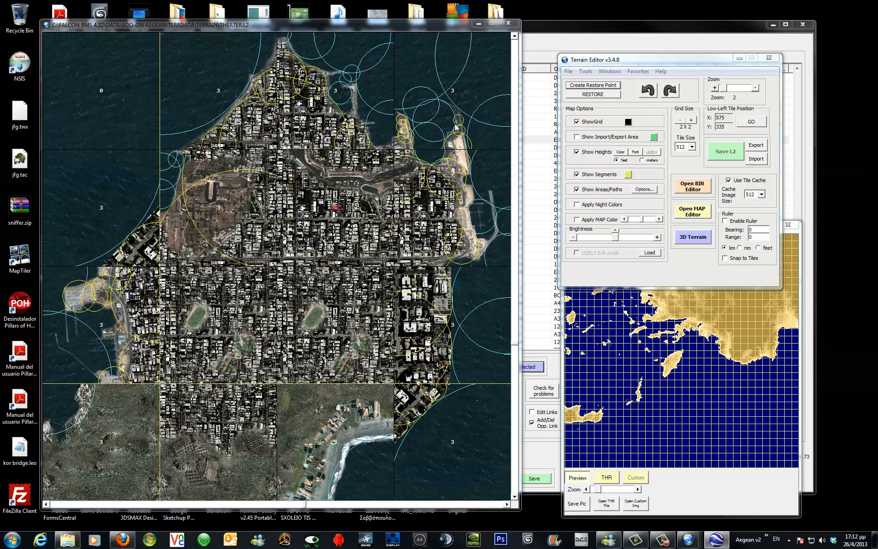
mouse_move(423, 184)
left_click(771, 60)
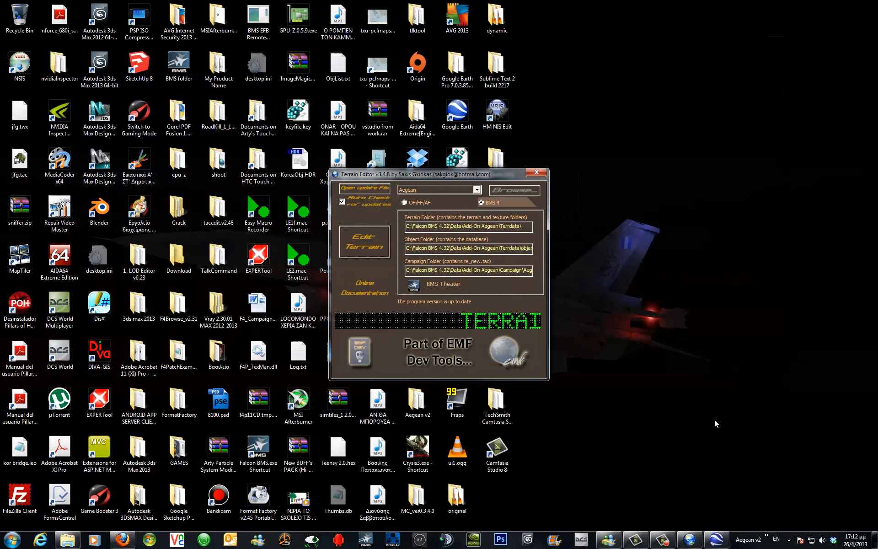
left_click(767, 538)
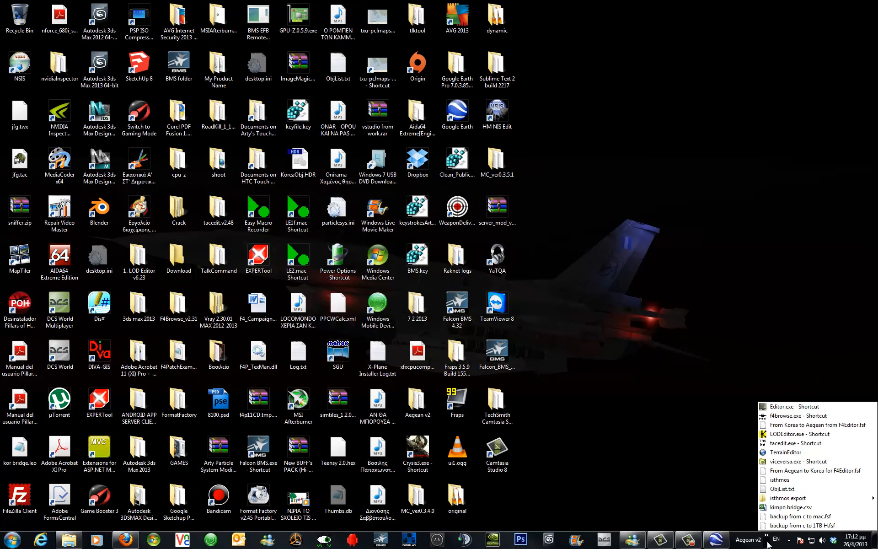
left_click(773, 435)
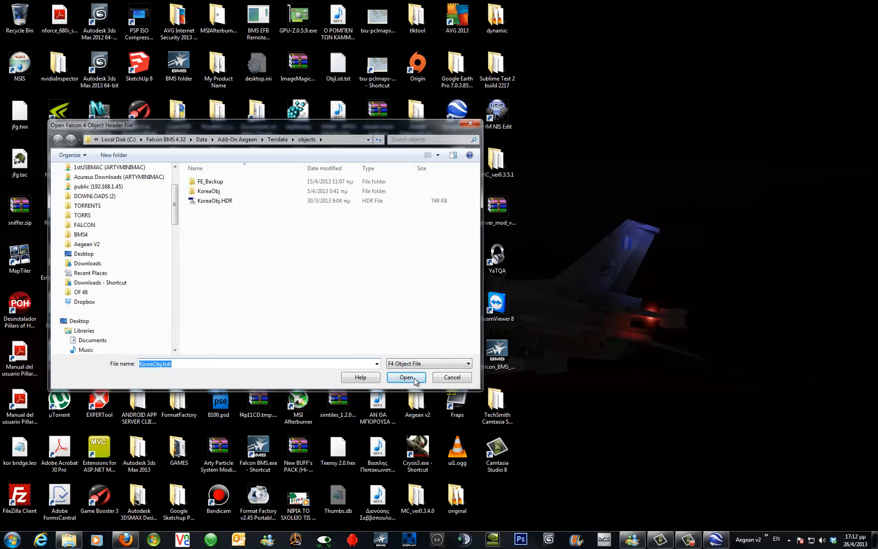
left_click(468, 125)
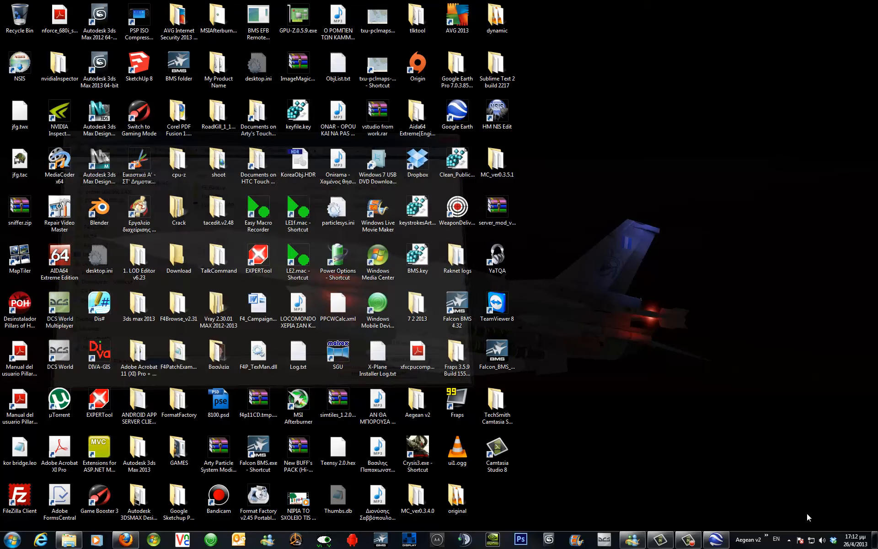
Open falcon4.fed in f4browse and locate the RhodesPort entry in the Objectives table, then close f4browse.
left_click(767, 536)
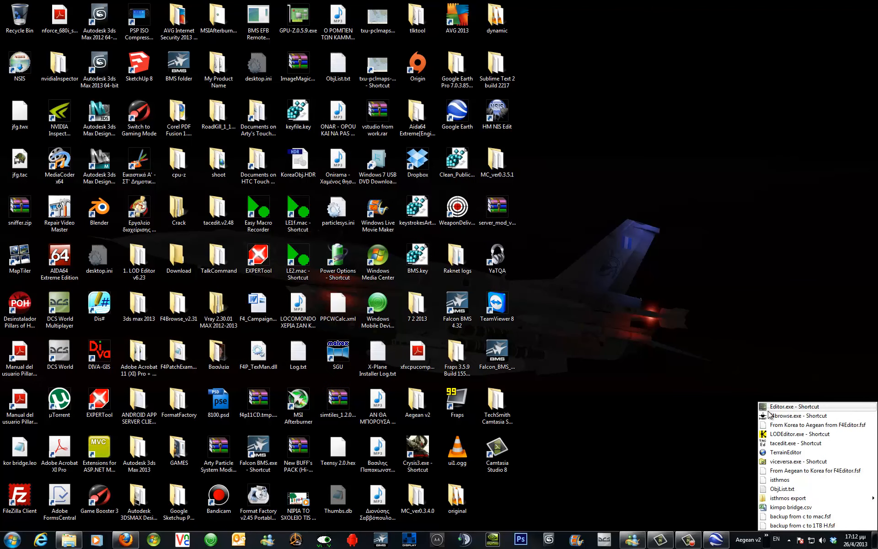
left_click(778, 415)
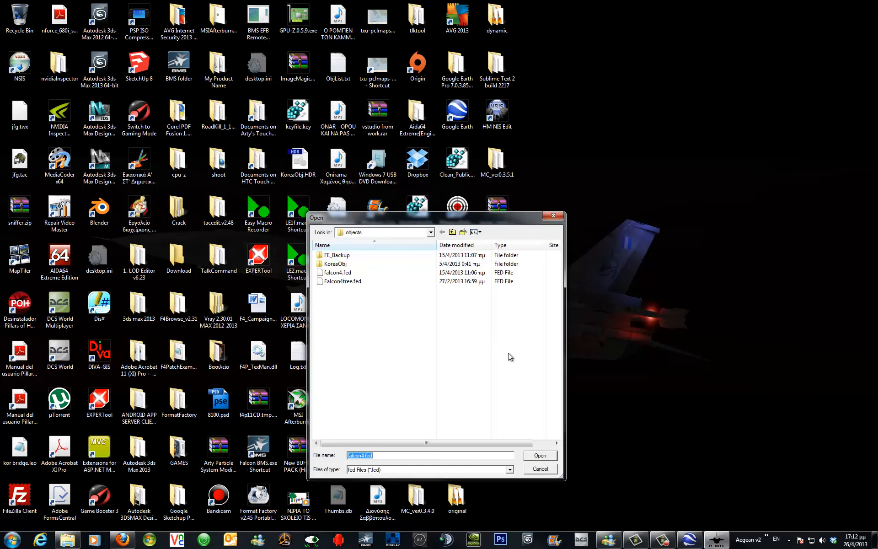
left_click(539, 455)
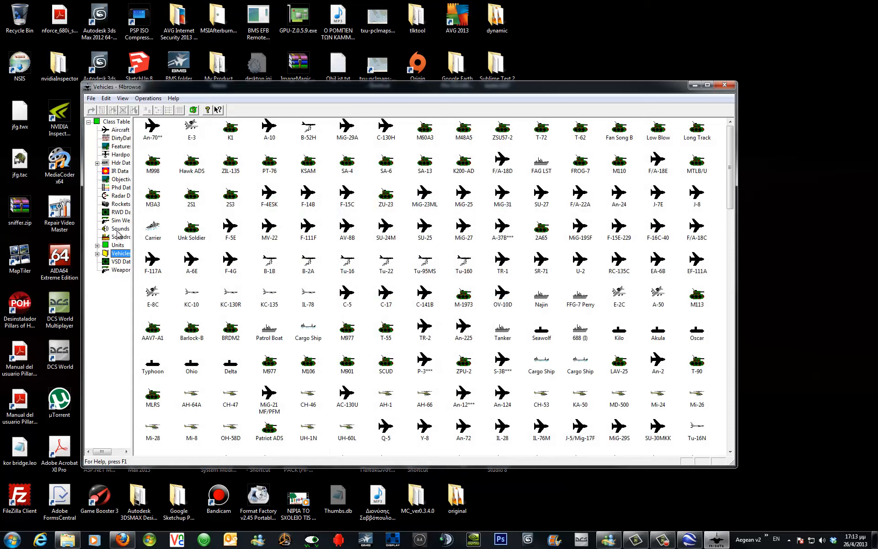
left_click(120, 179)
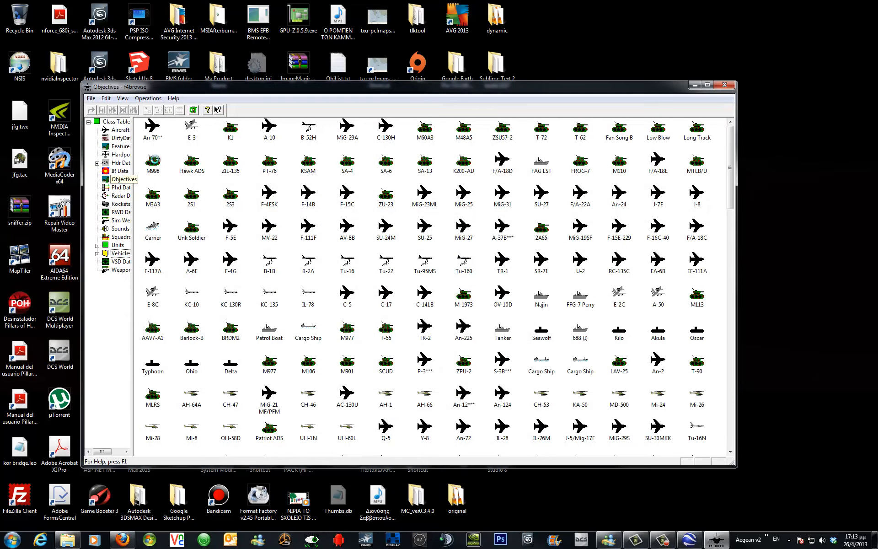
left_click(179, 110)
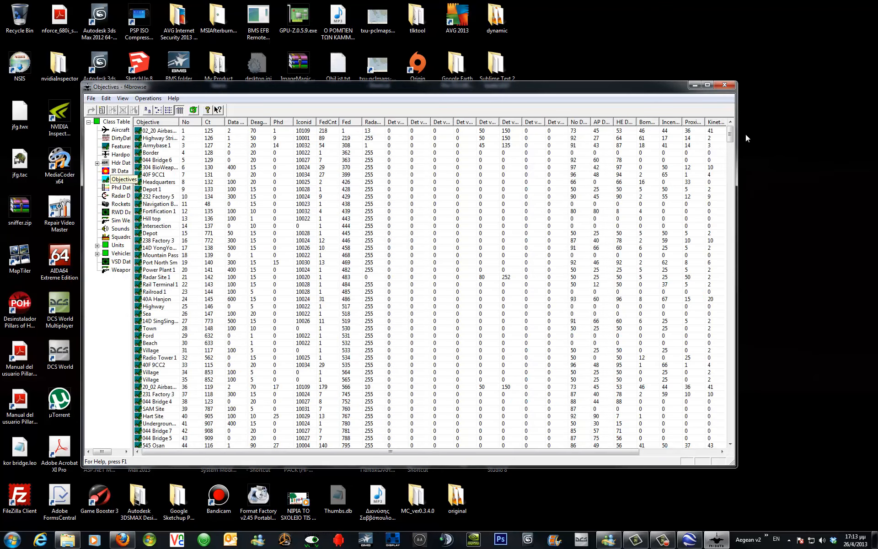
left_click_drag(732, 135, 732, 440)
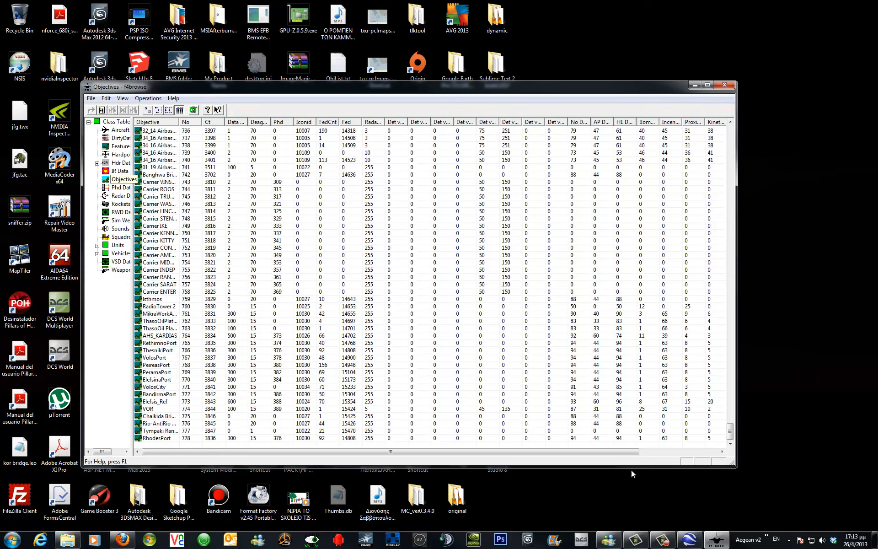
left_click(213, 438)
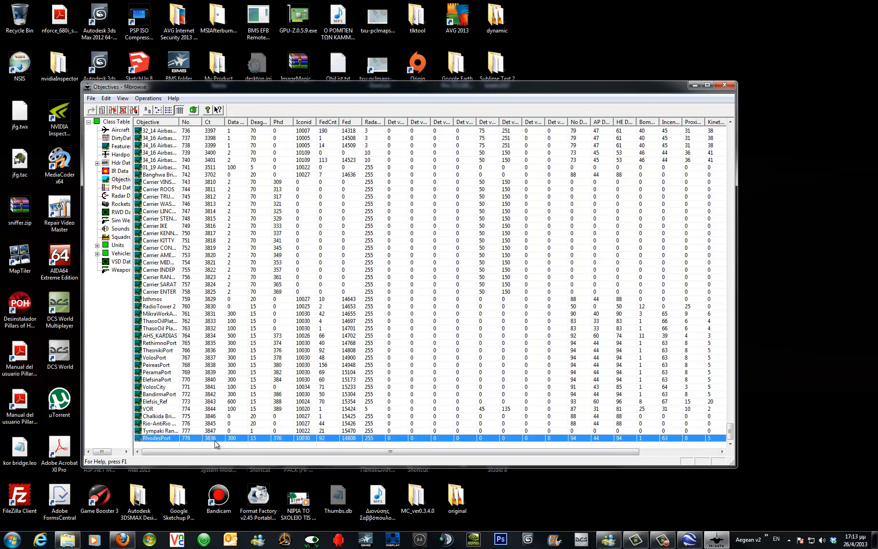
left_click(725, 85)
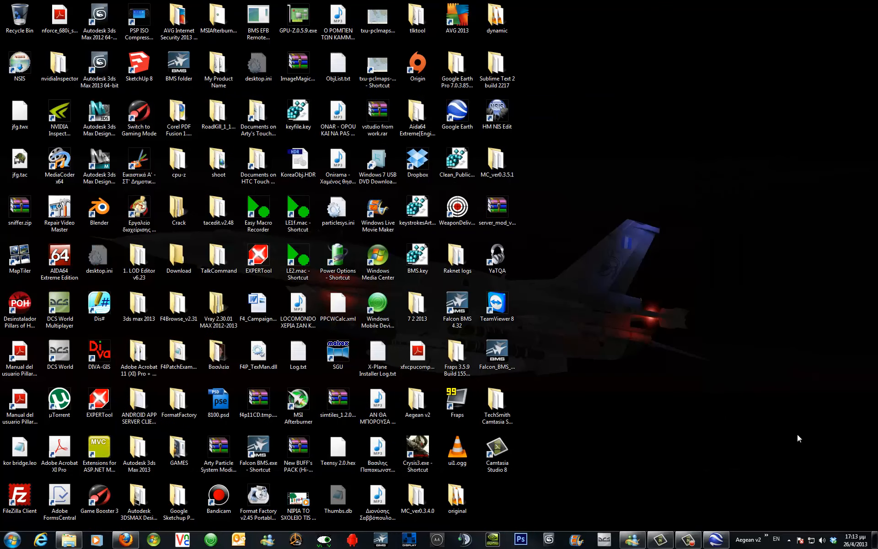
Open the object header in LOD Editor, select the RhodesPort objective and view it in the Objective Editor.
left_click(767, 537)
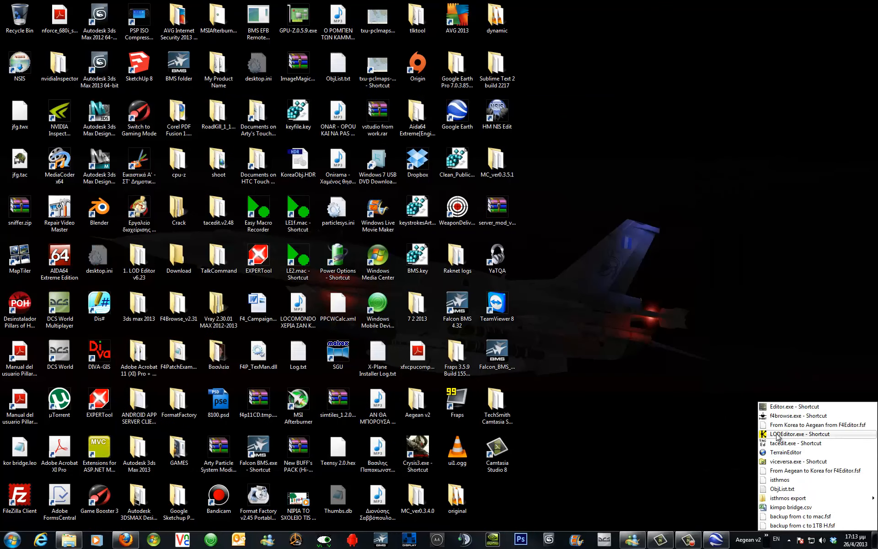
left_click(782, 434)
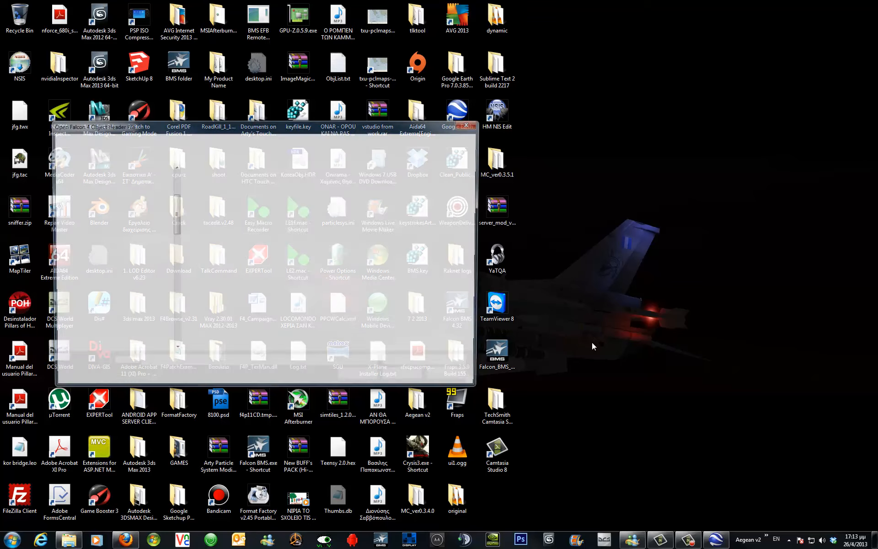
left_click(402, 382)
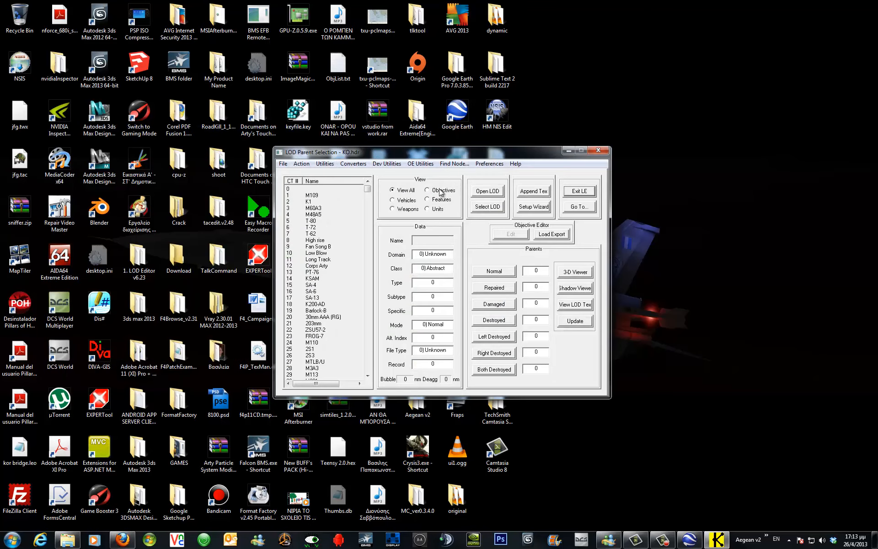
left_click(428, 189)
left_click(367, 376)
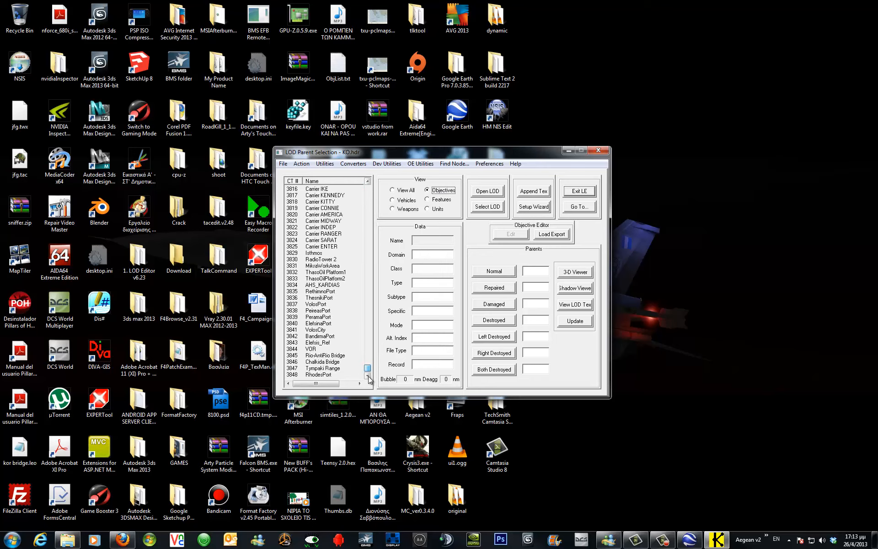
left_click(323, 375)
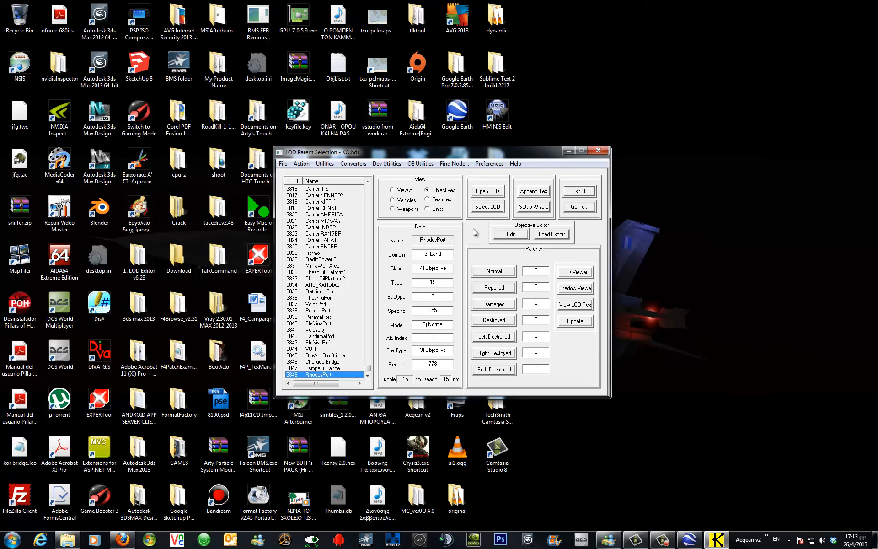
left_click(511, 235)
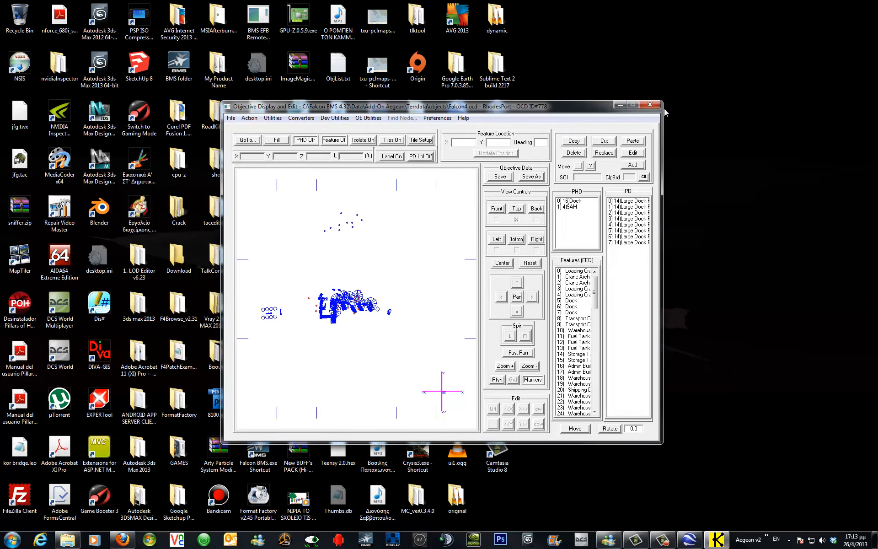
left_click(650, 105)
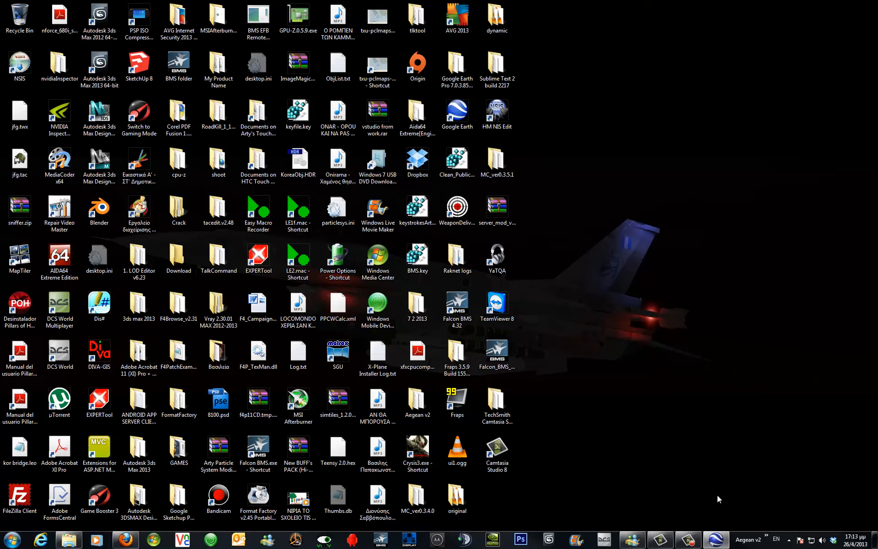
Reopen falcon4.fed in f4browse, maximize it and show the Class Table in table view.
left_click(767, 541)
left_click(801, 415)
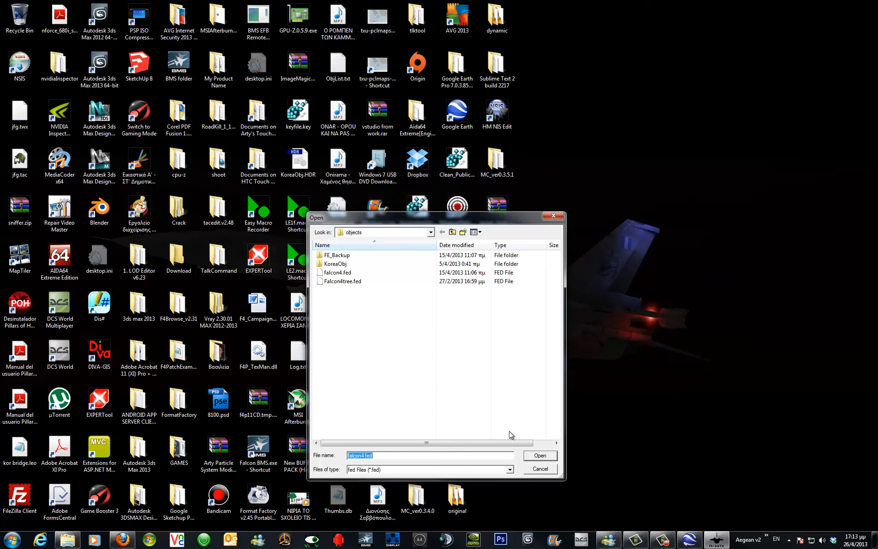
left_click(536, 455)
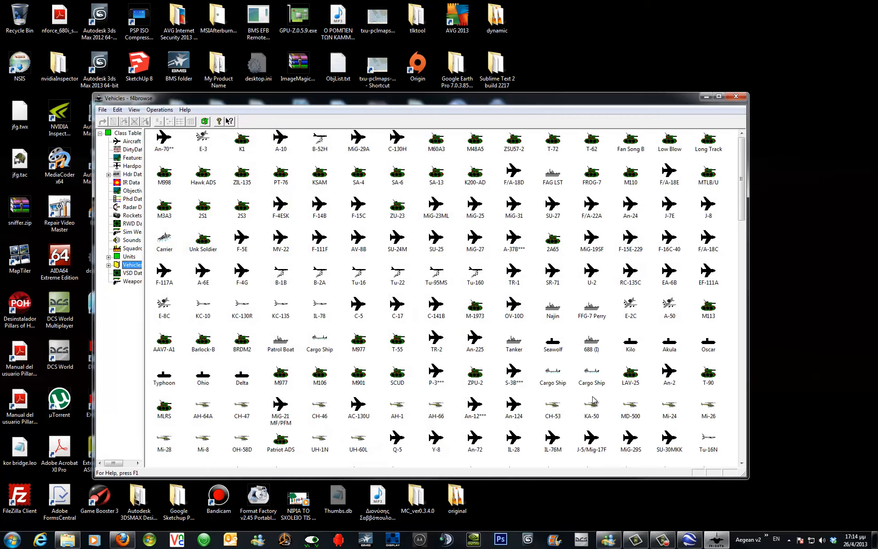
left_click(720, 96)
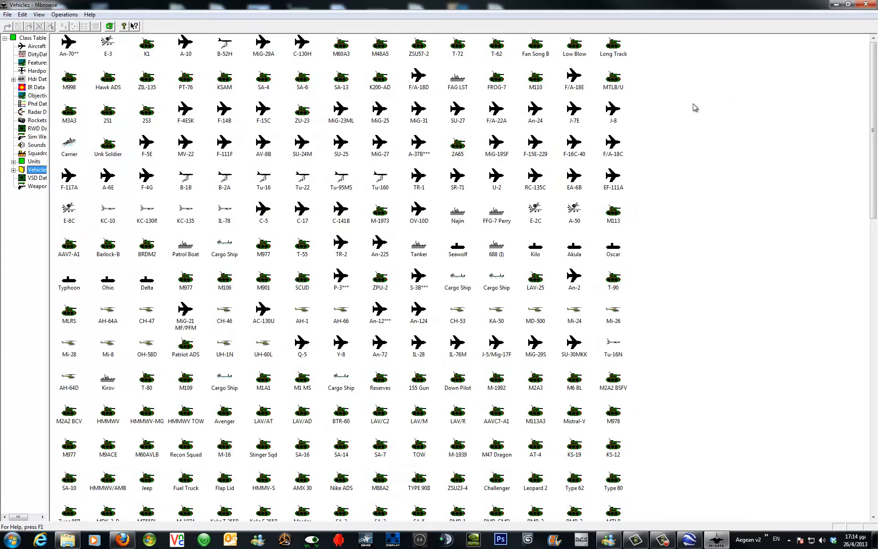
left_click(38, 95)
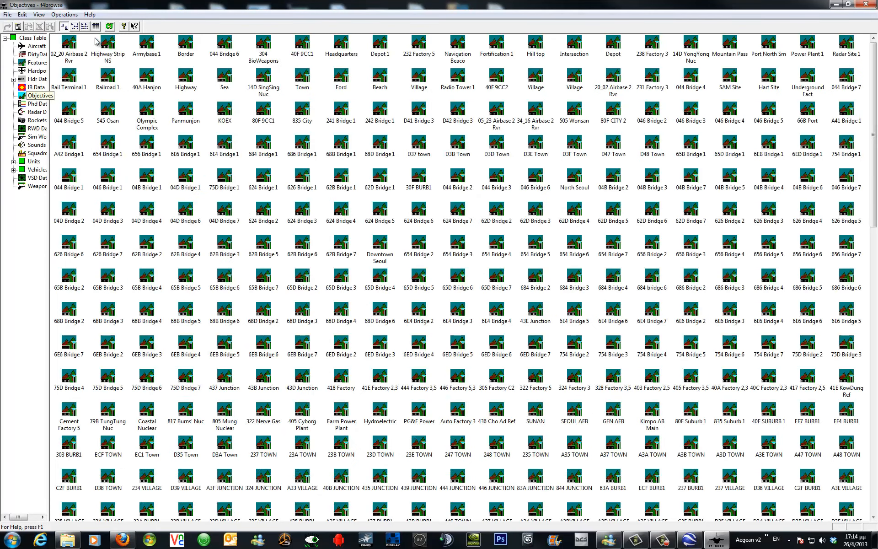
left_click(96, 26)
left_click(32, 38)
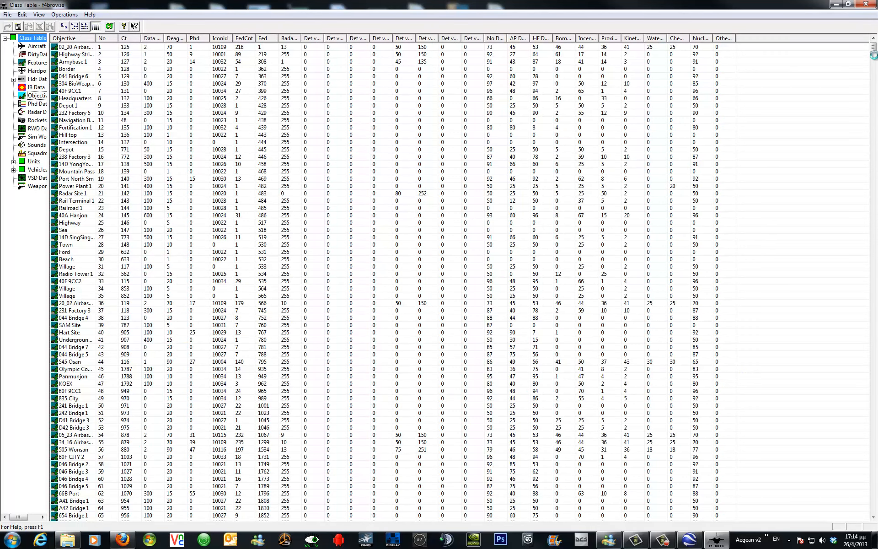
Open the class table entry 3848 for RhodesPort and display its objective data details.
left_click_drag(874, 47, 877, 509)
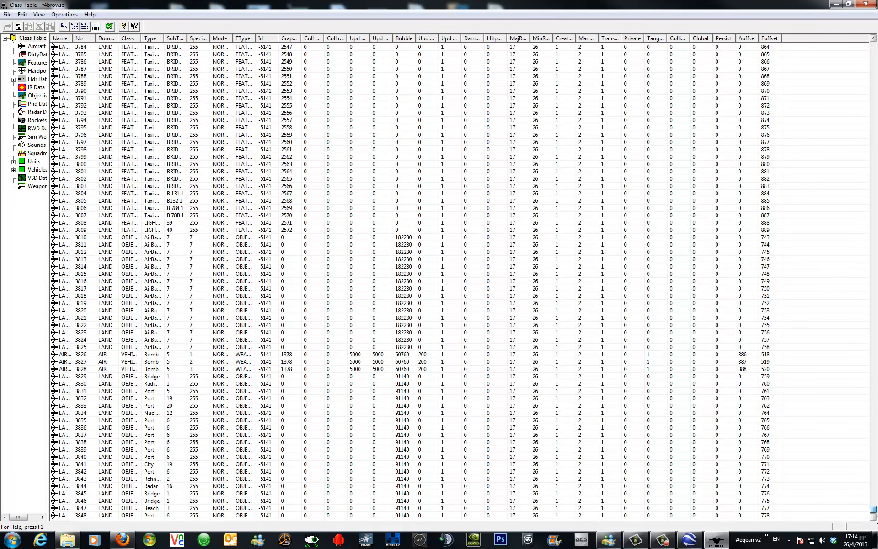
left_click(81, 516)
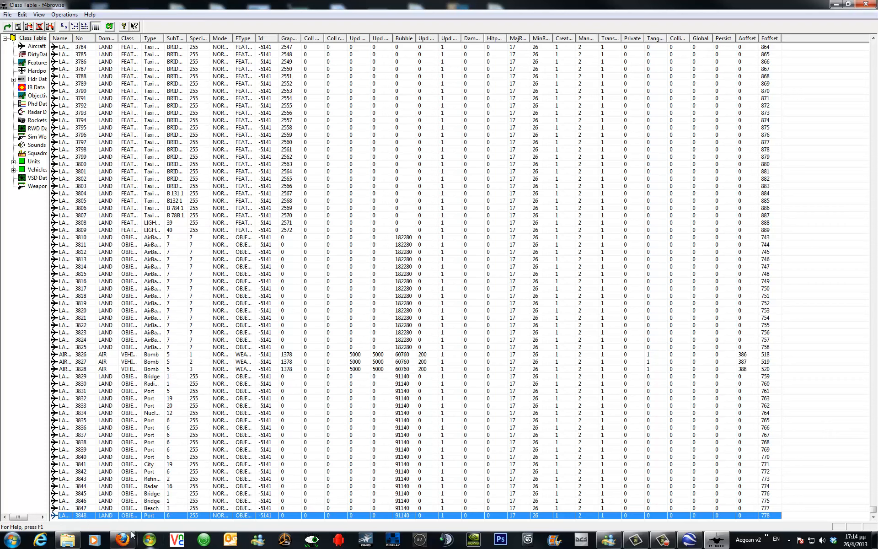
double_click(124, 515)
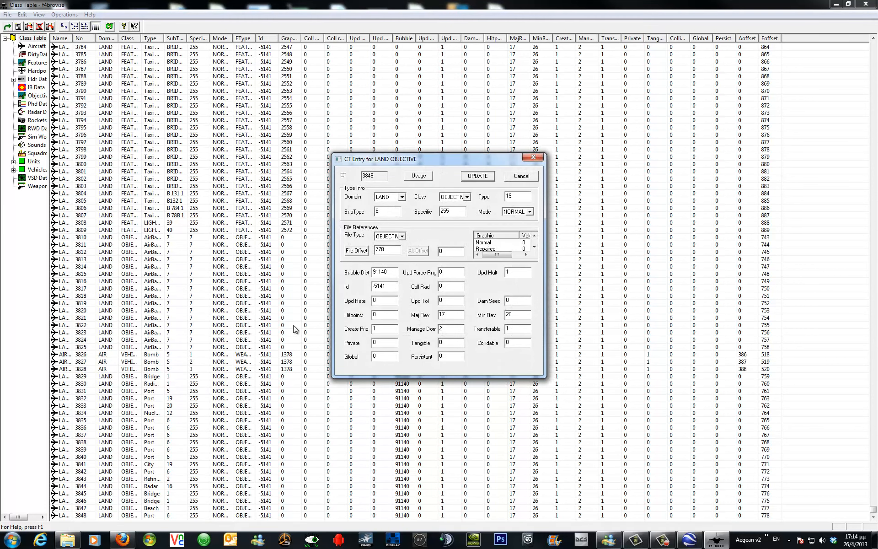
left_click(357, 251)
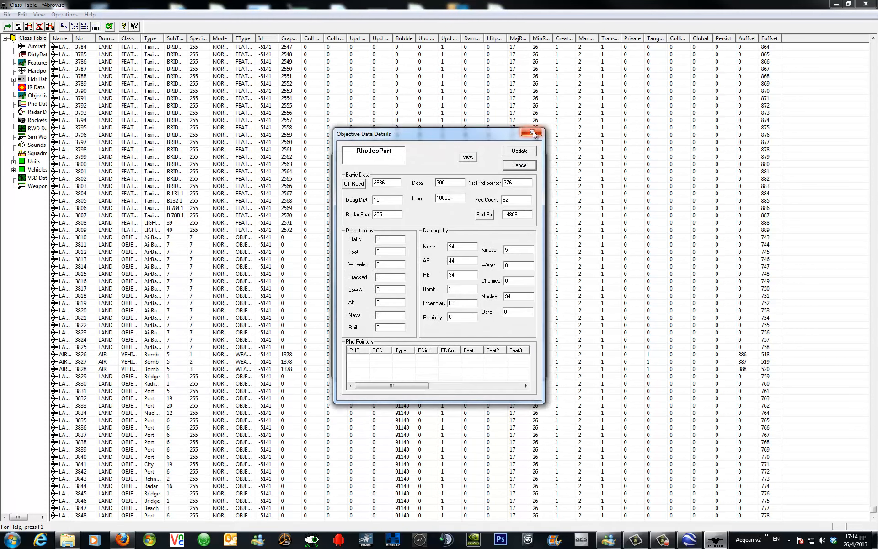
Close the objective data and class table entry dialogs, then exit f4browse.
left_click(533, 133)
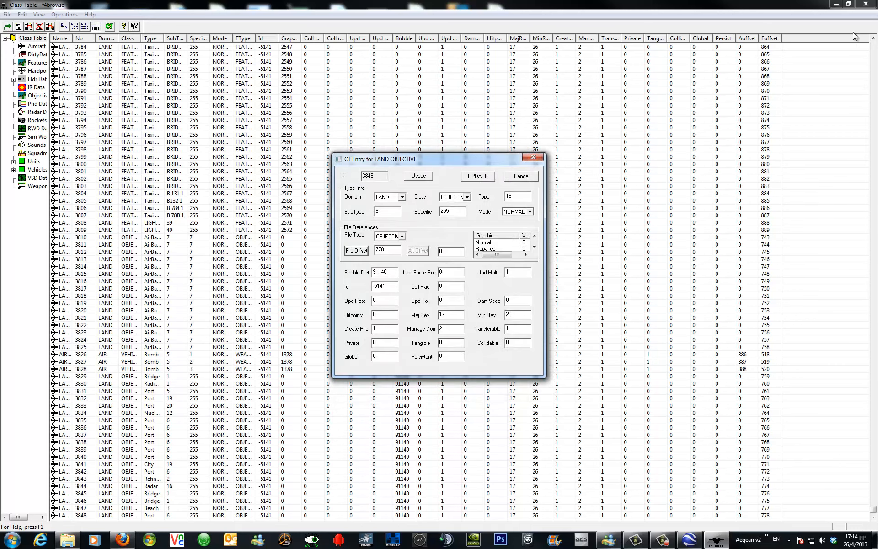
left_click(537, 158)
left_click(866, 5)
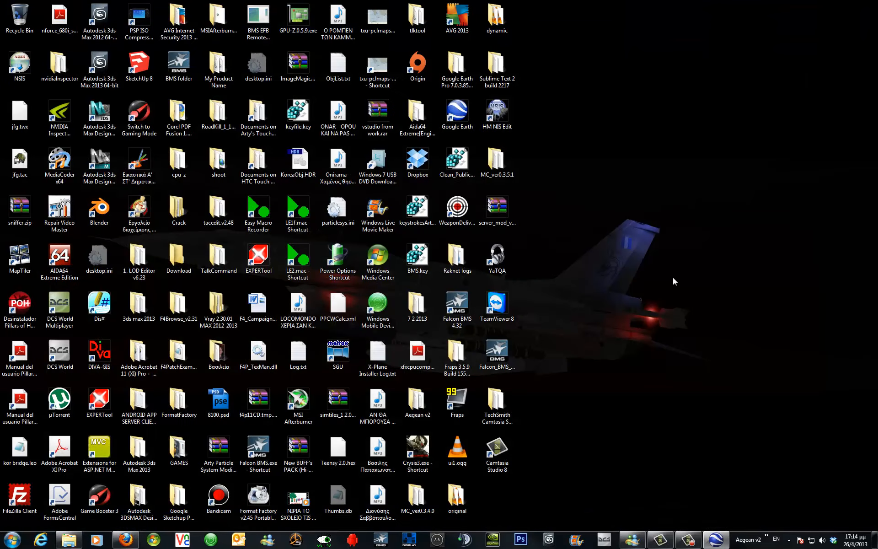
Launch TacEdit and open te_new.tac from the Campaign\Aegean folder.
left_click(767, 536)
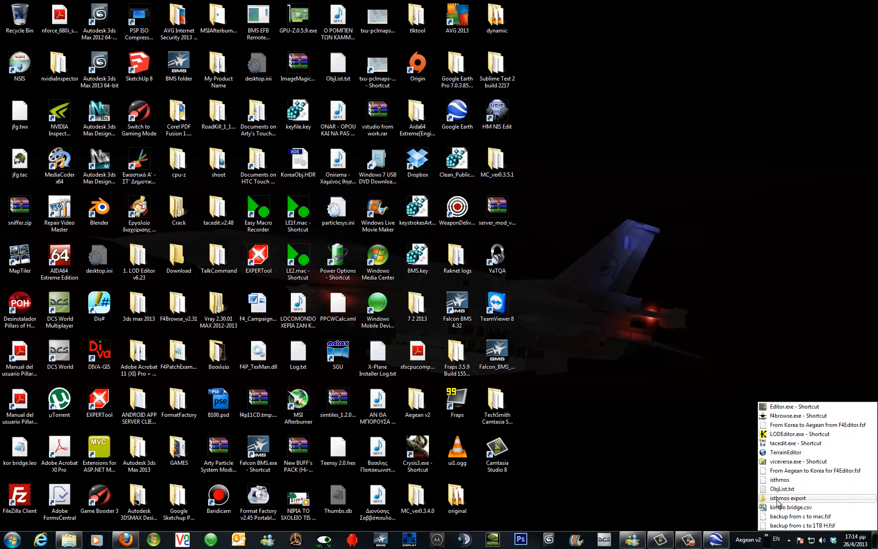
left_click(785, 444)
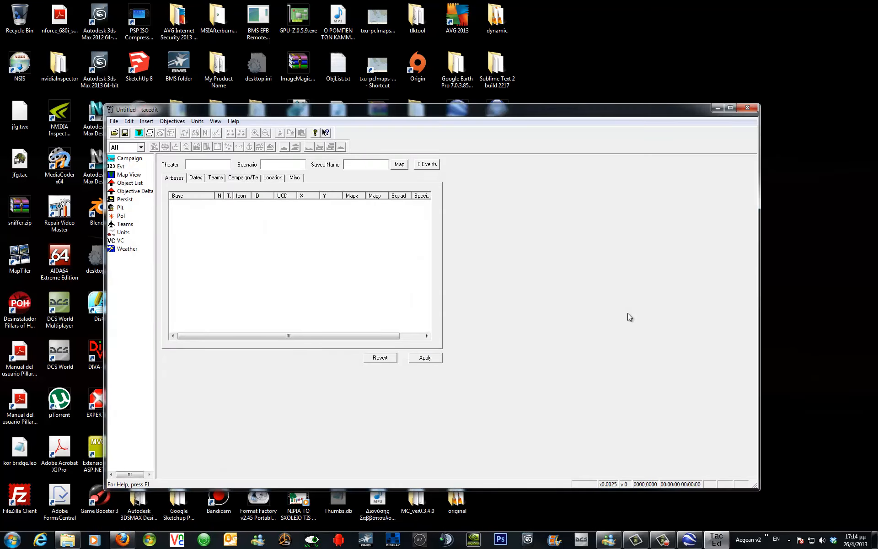
left_click(114, 133)
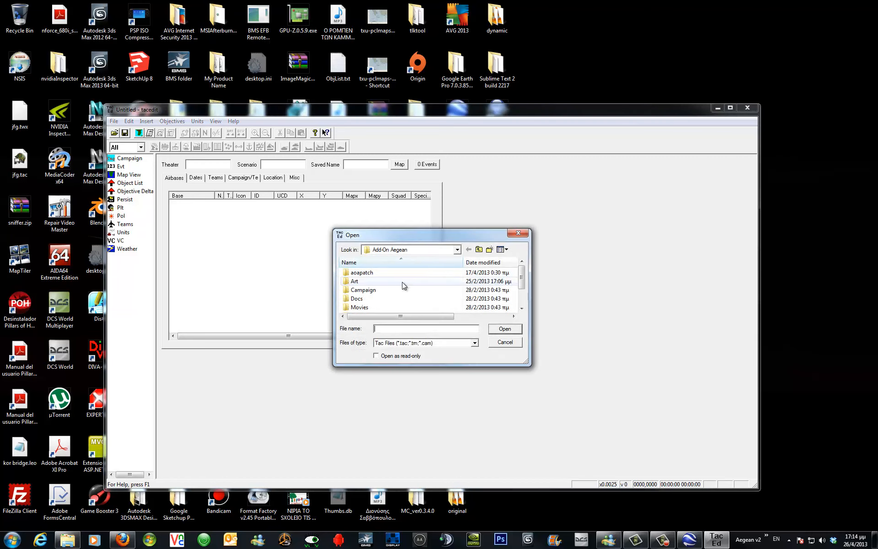
double_click(397, 290)
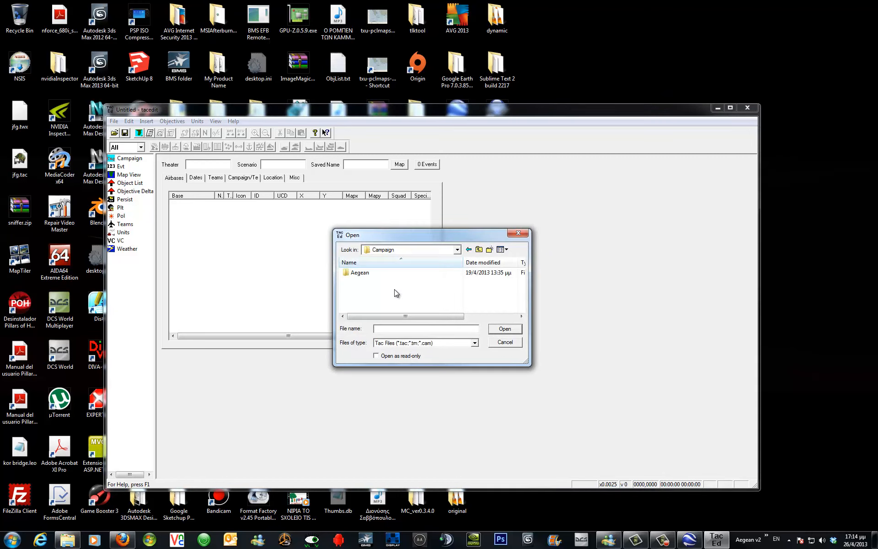
double_click(377, 274)
scroll(383, 292, "down", 10)
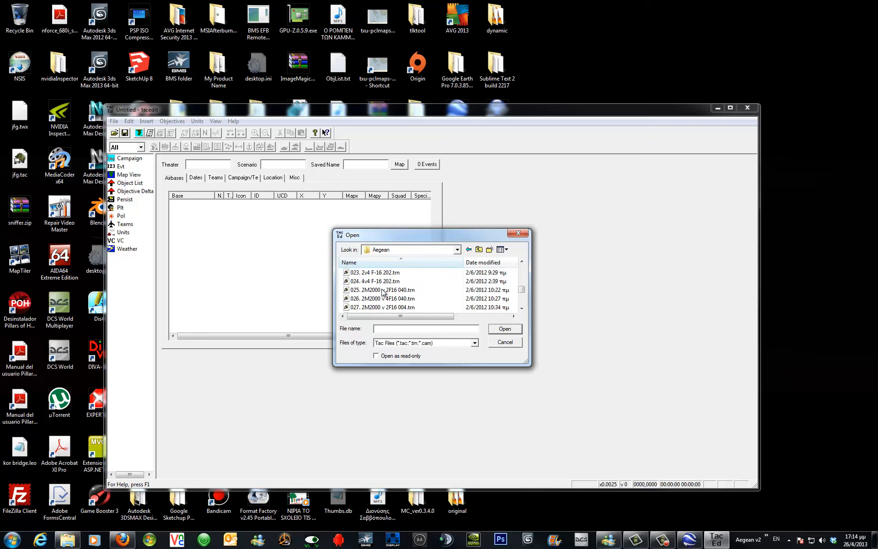
left_click(380, 307)
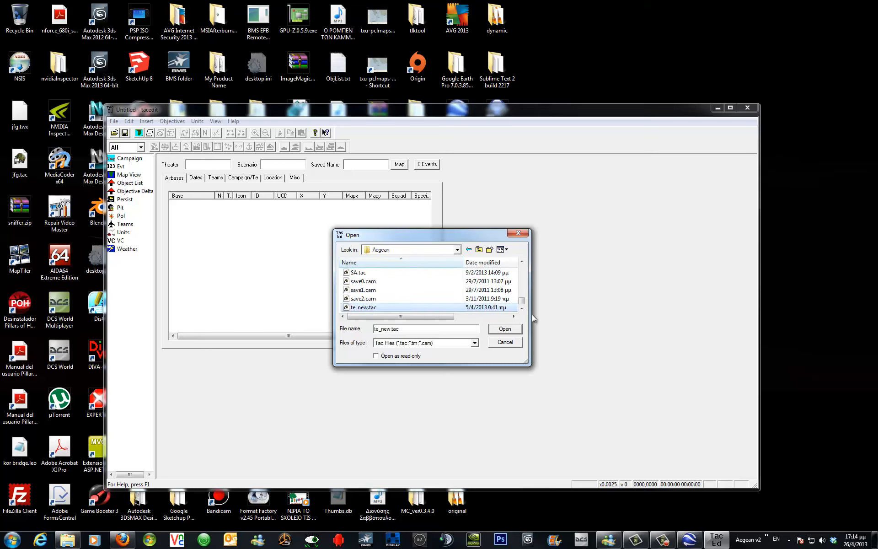
left_click(516, 329)
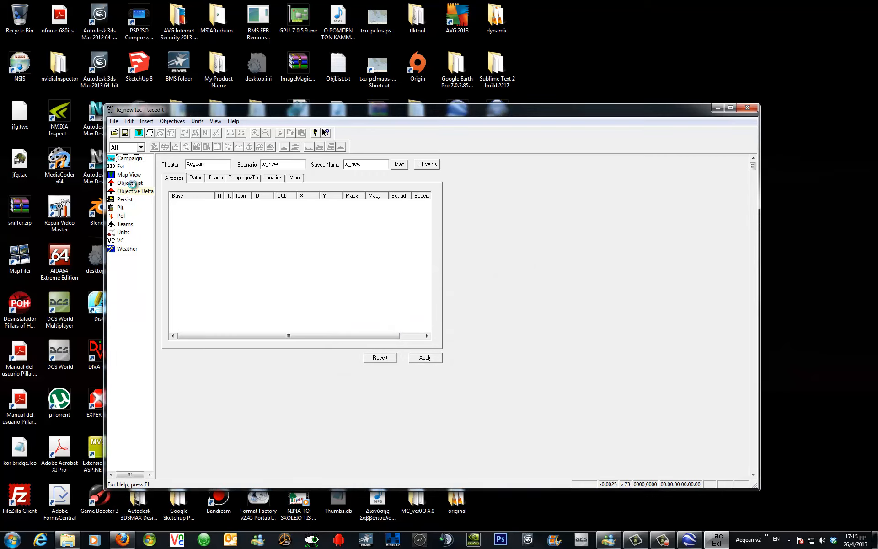
Display the campaign's object list and maximize the TacEdit window.
left_click(135, 190)
left_click(130, 183)
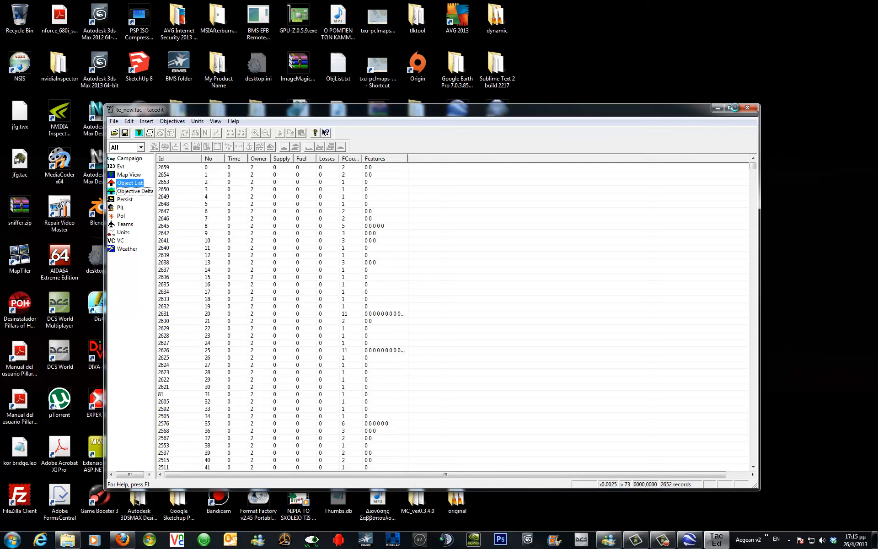
left_click(735, 108)
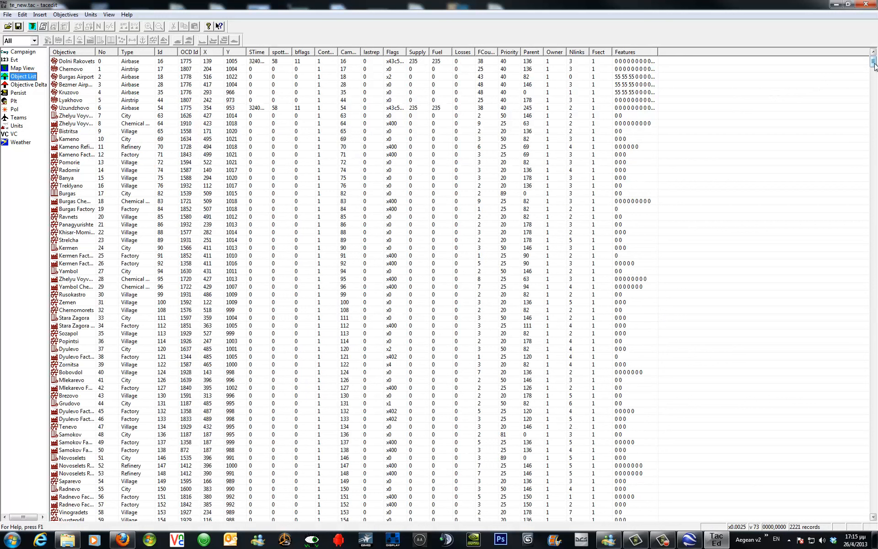
left_click(39, 15)
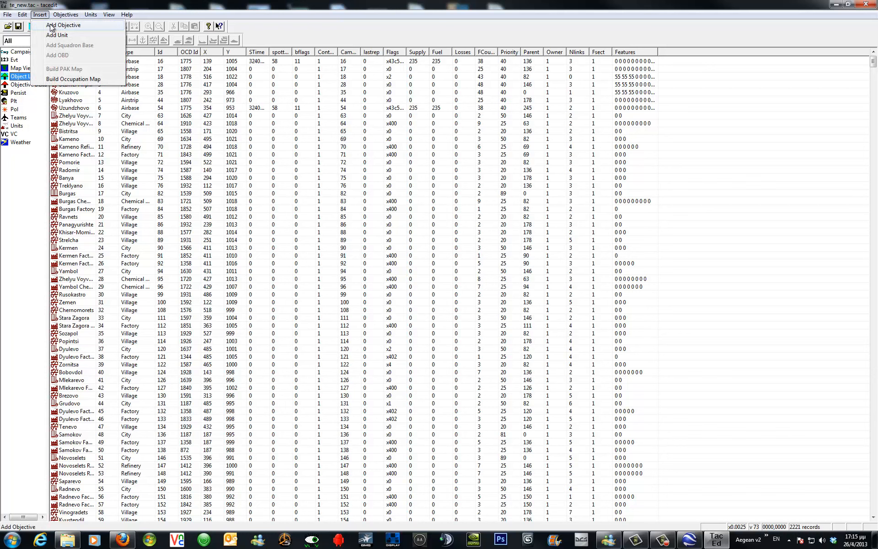
left_click(52, 26)
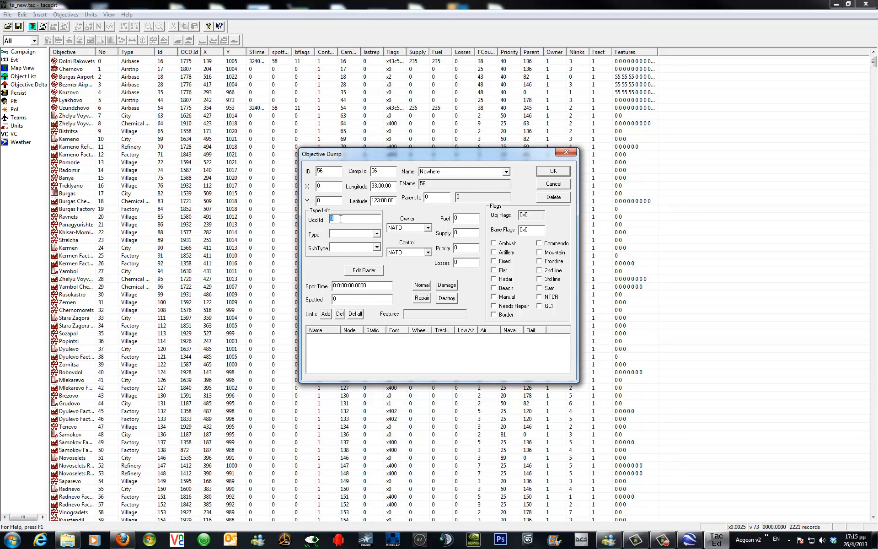
left_click_drag(327, 185, 311, 192)
left_click_drag(323, 201, 315, 205)
type("338")
key("Return")
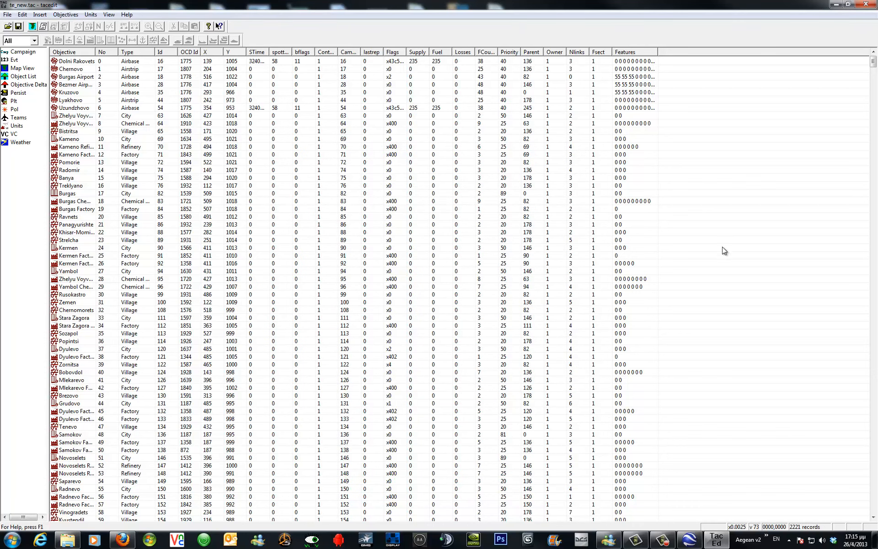
Add a new objective and set its X coordinate to 578 and Y coordinate to 338.
left_click_drag(873, 64, 873, 518)
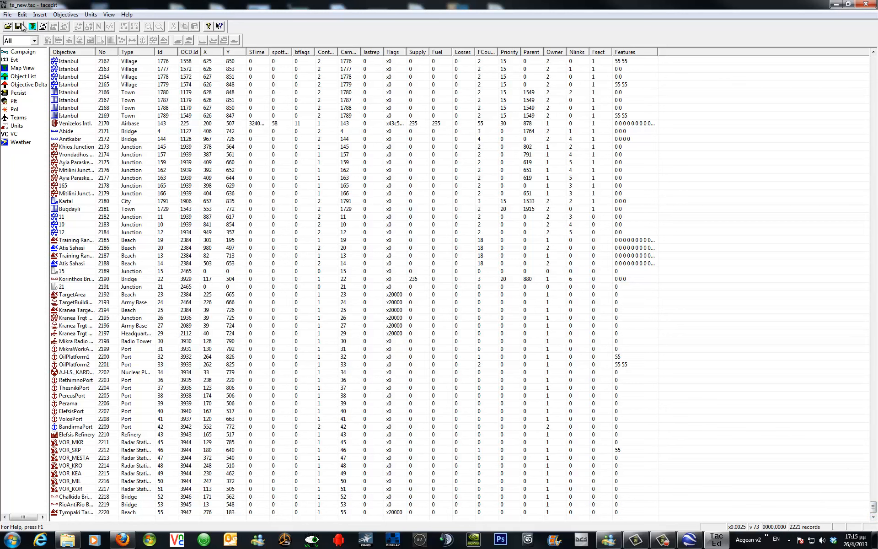
left_click(40, 15)
left_click(48, 26)
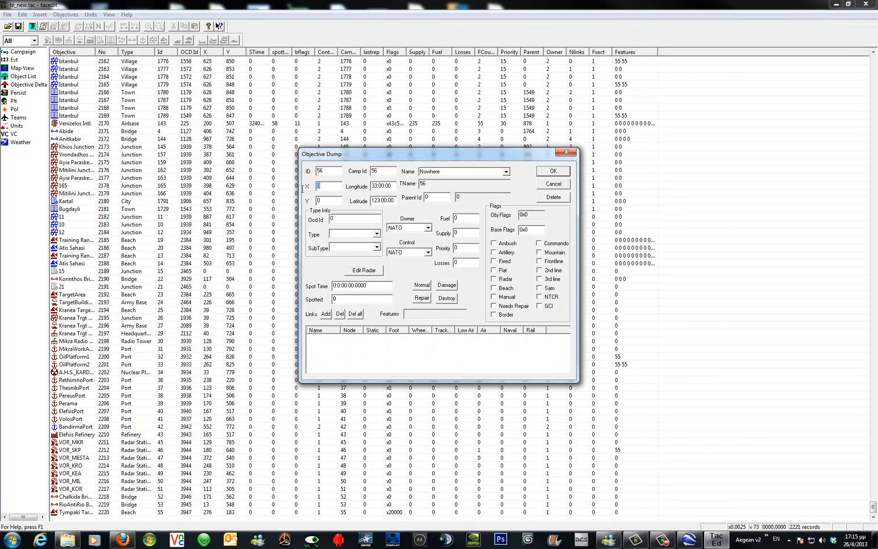
type("578")
double_click(318, 200)
type("338")
Name the new objective Rhodes Port.
double_click(460, 173)
type("rhod")
key("BackSpace")
key("BackSpace")
key("BackSpace")
key("BackSpace")
type("Rhodes Por")
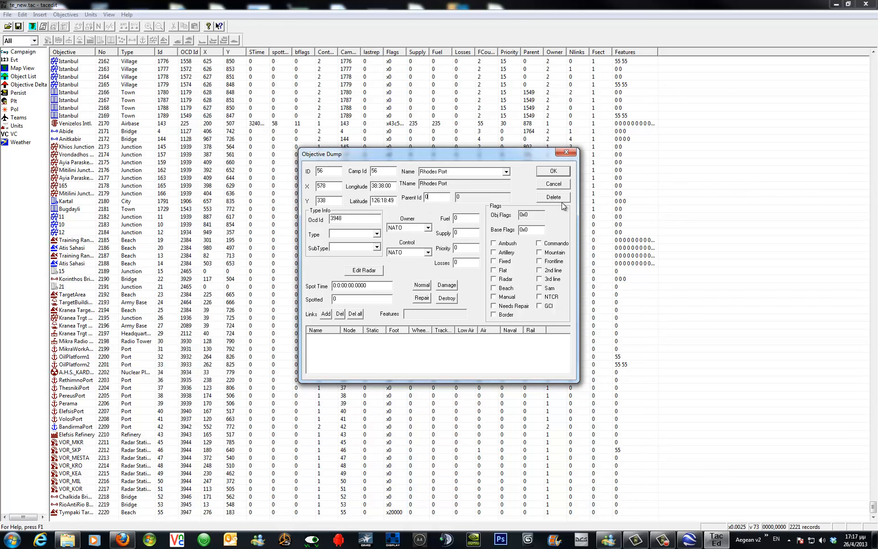
Confirm the new Rhodes Port objective, then reopen it from the end of the list to check its type and subtype.
left_click(554, 171)
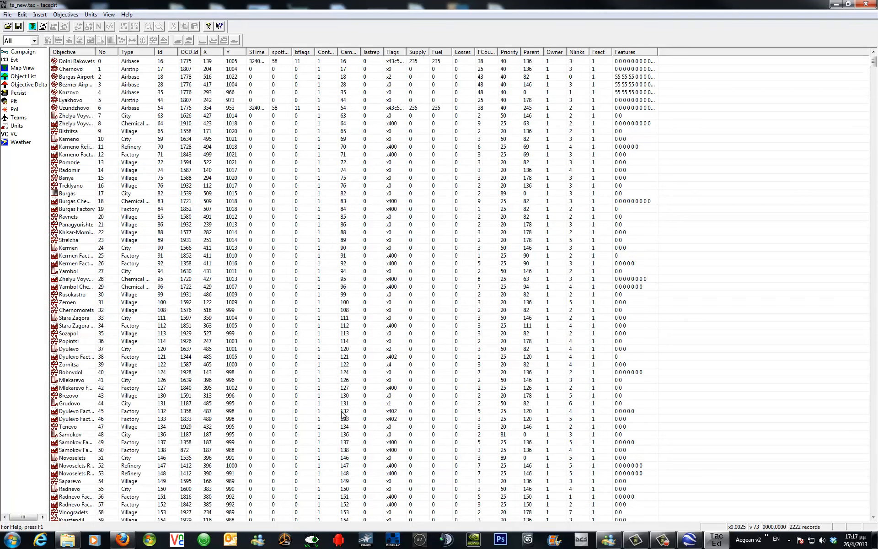
left_click_drag(875, 67, 876, 524)
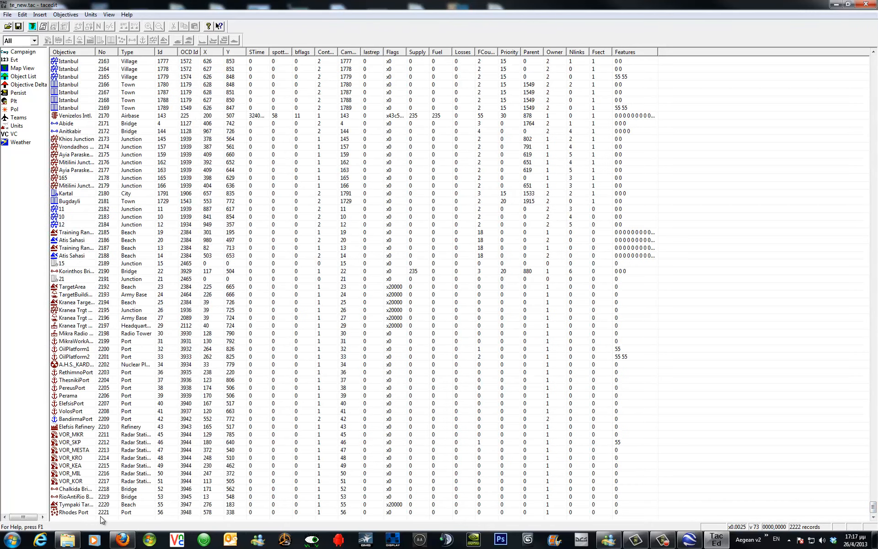
left_click(195, 514)
double_click(197, 513)
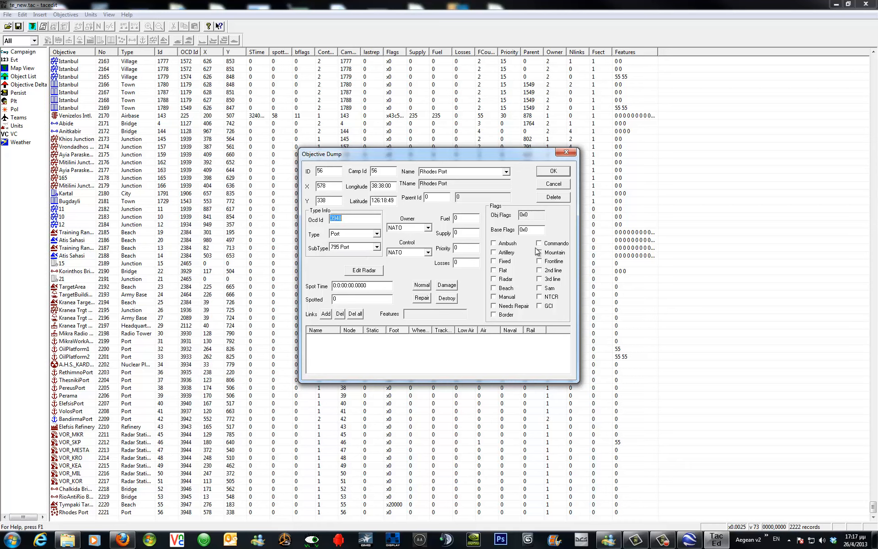
left_click(564, 173)
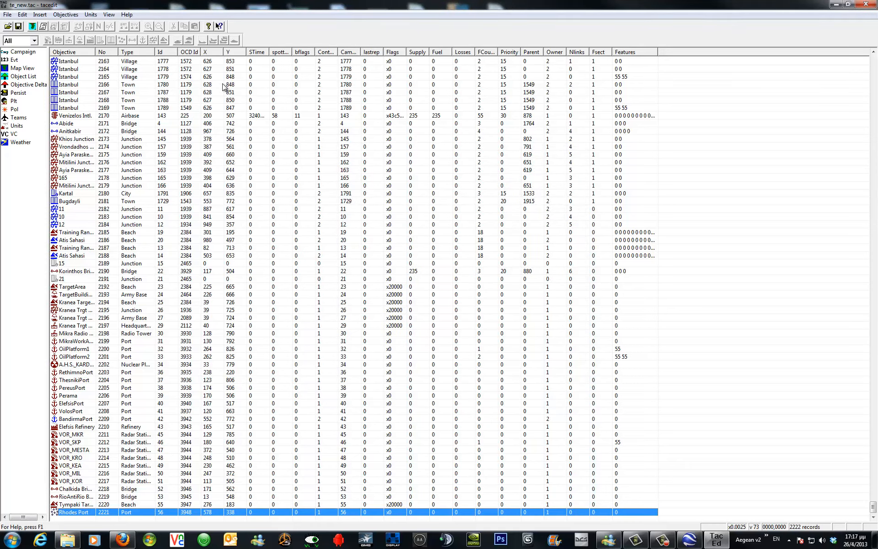
Save the campaign, overwriting the Aegean.wch theater strings file, and close TacEdit.
left_click(19, 26)
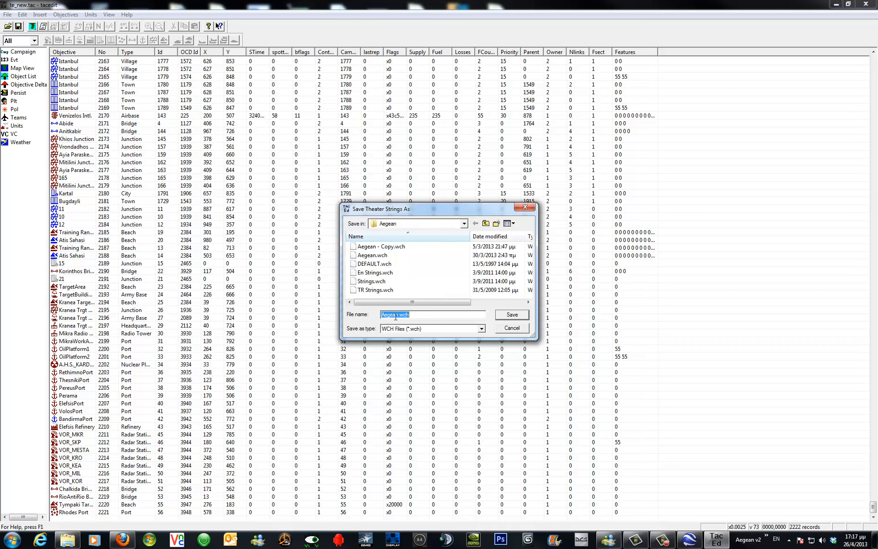
left_click(522, 315)
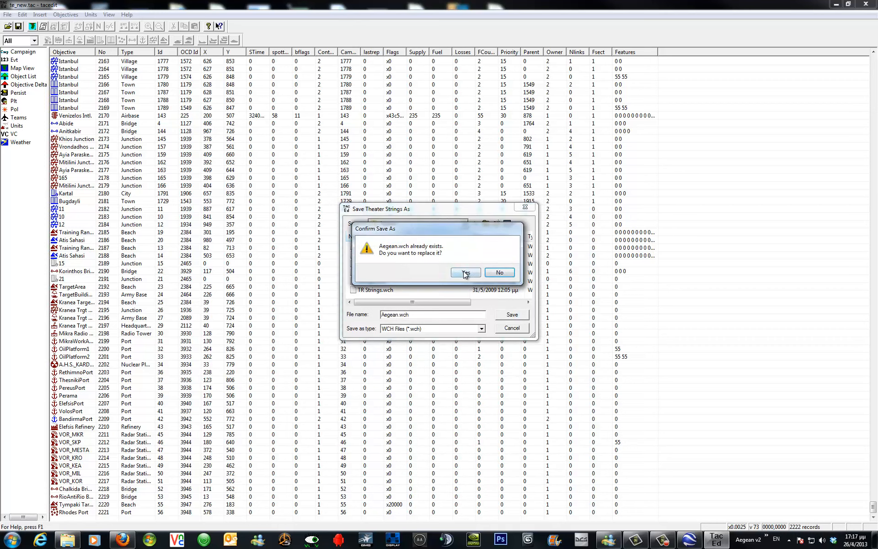
left_click(465, 273)
left_click(867, 5)
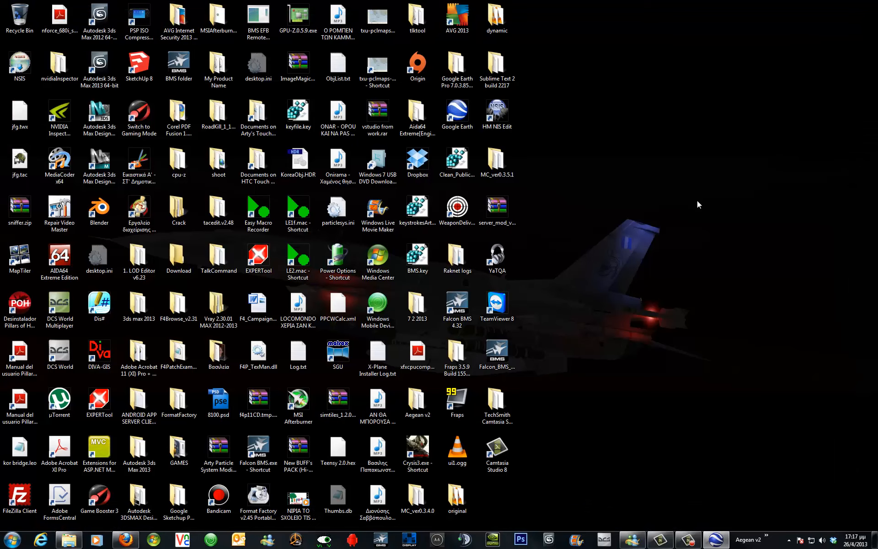
Launch TerrainEditor and load te_new.tac from the Campaign\Aegean folder into the Objective Lab.
left_click(768, 540)
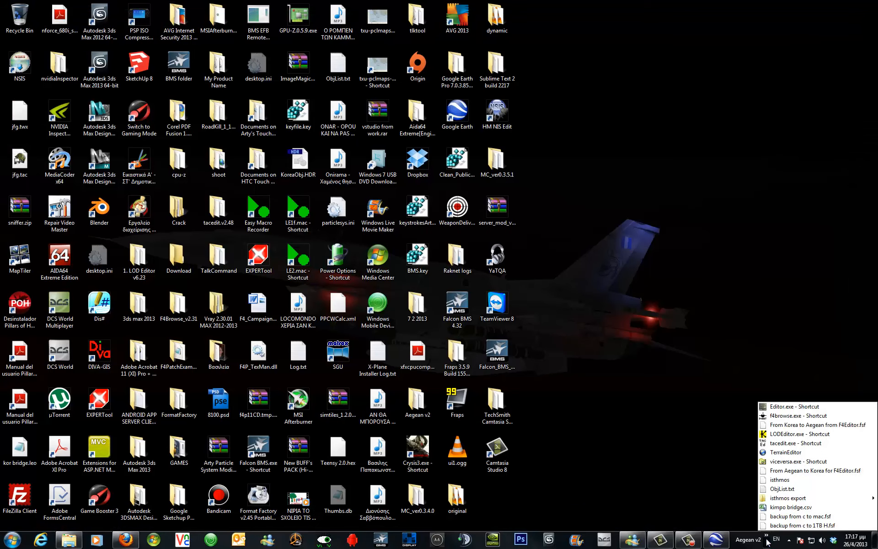
left_click(786, 452)
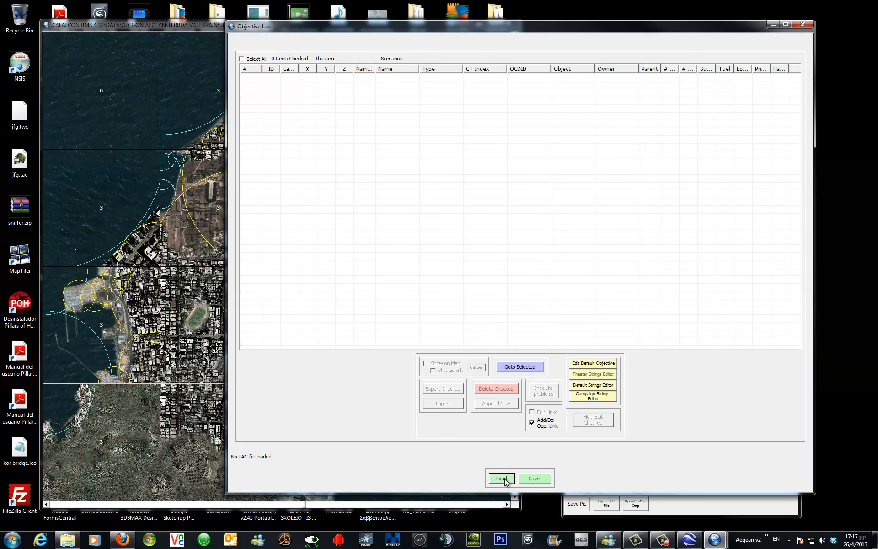
left_click(505, 480)
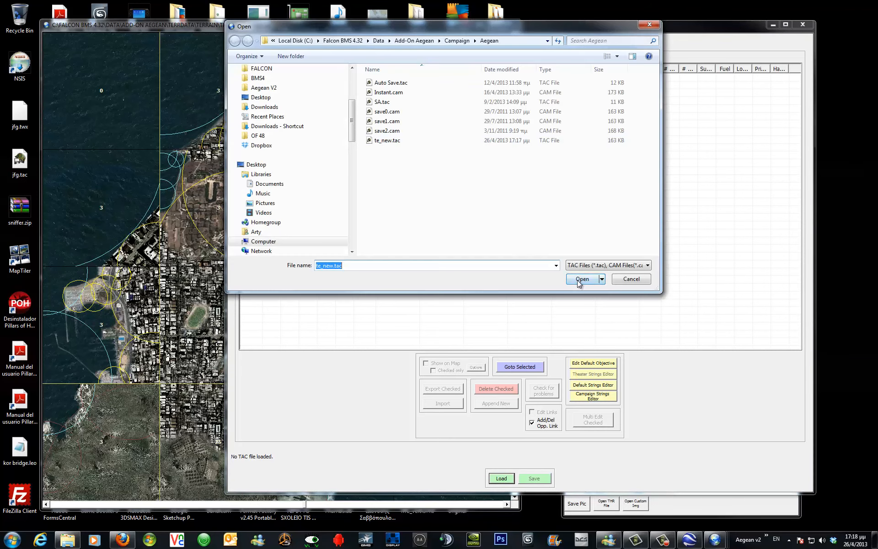
left_click(576, 278)
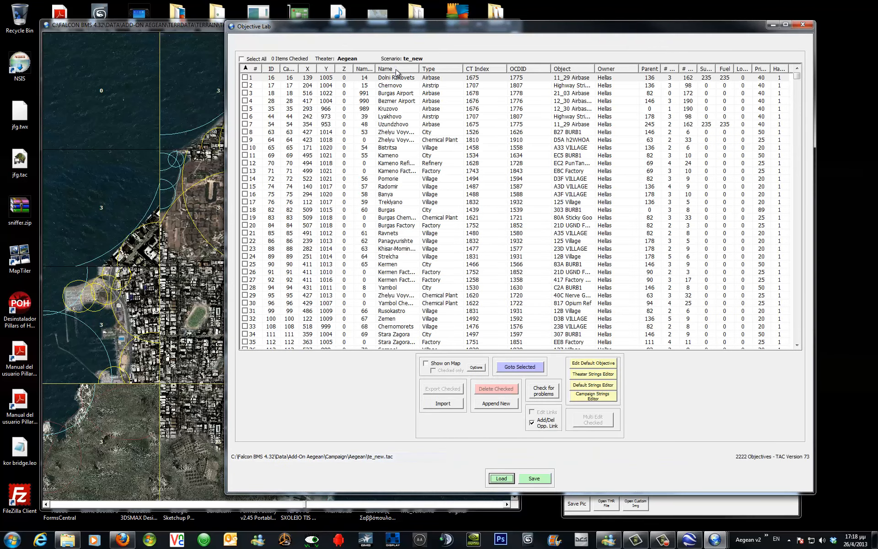
Sort the objectives by name, select Rhodes Port, and show and locate it on the terrain map.
left_click(396, 70)
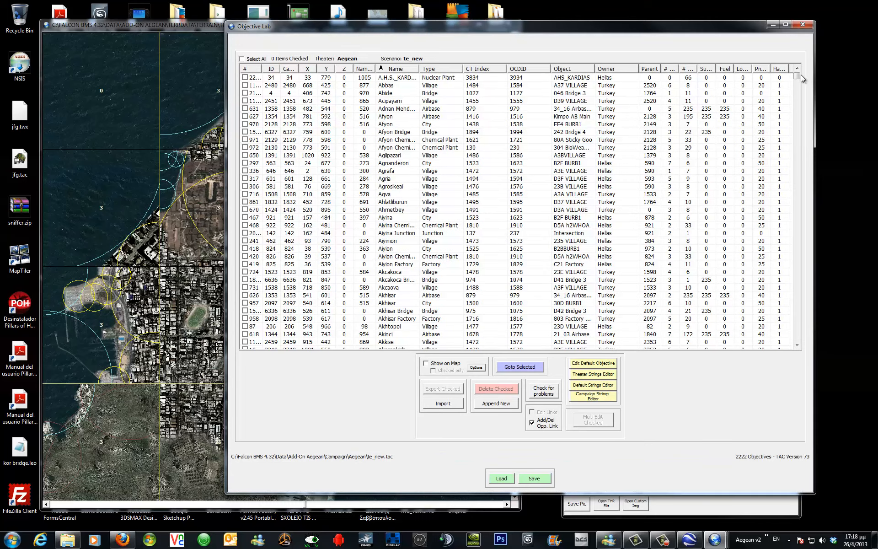
left_click(798, 119)
left_click_drag(796, 116, 797, 281)
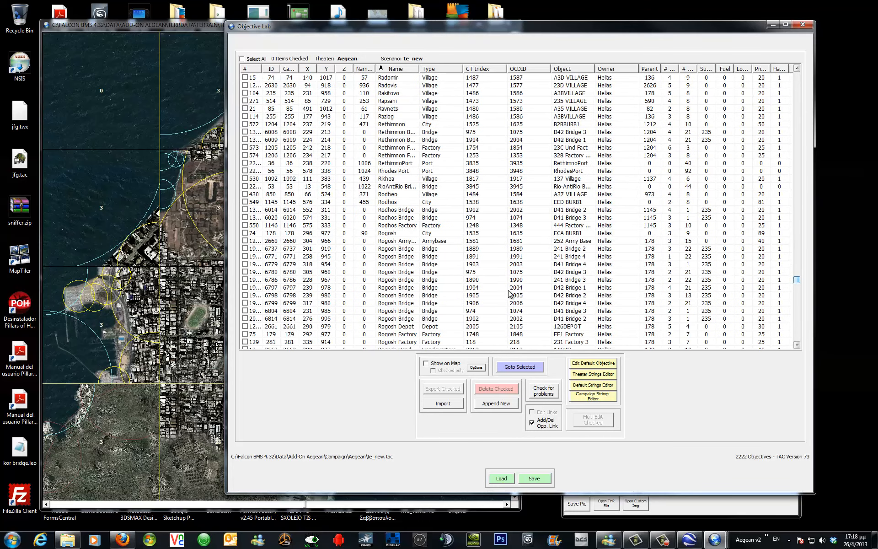
left_click(396, 171)
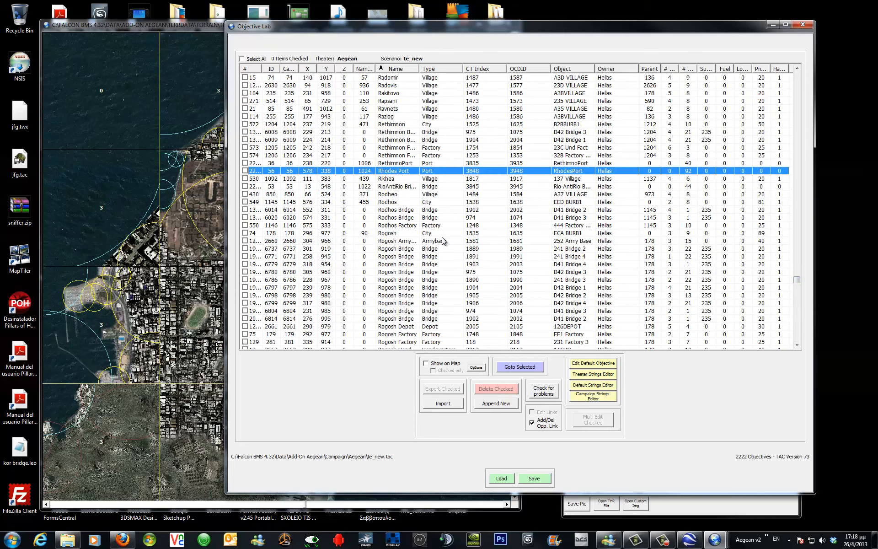
left_click(426, 363)
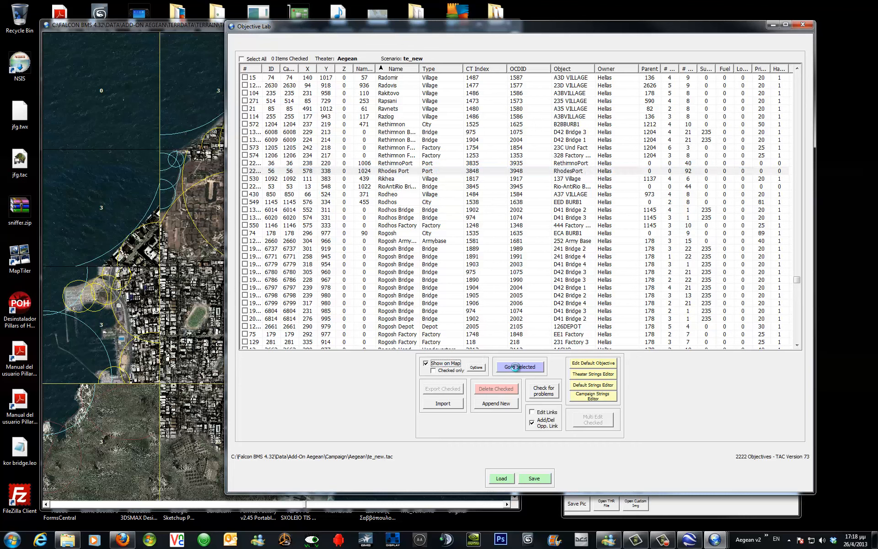
left_click(516, 367)
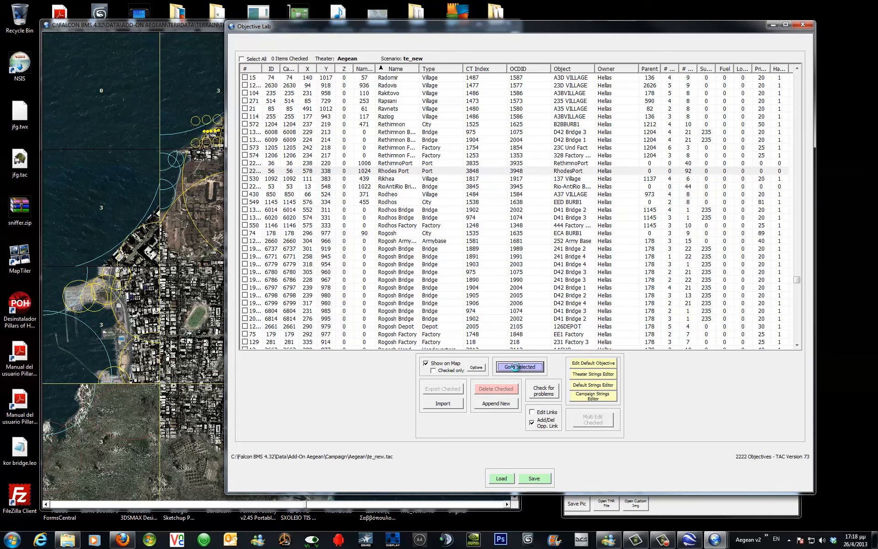
left_click(208, 26)
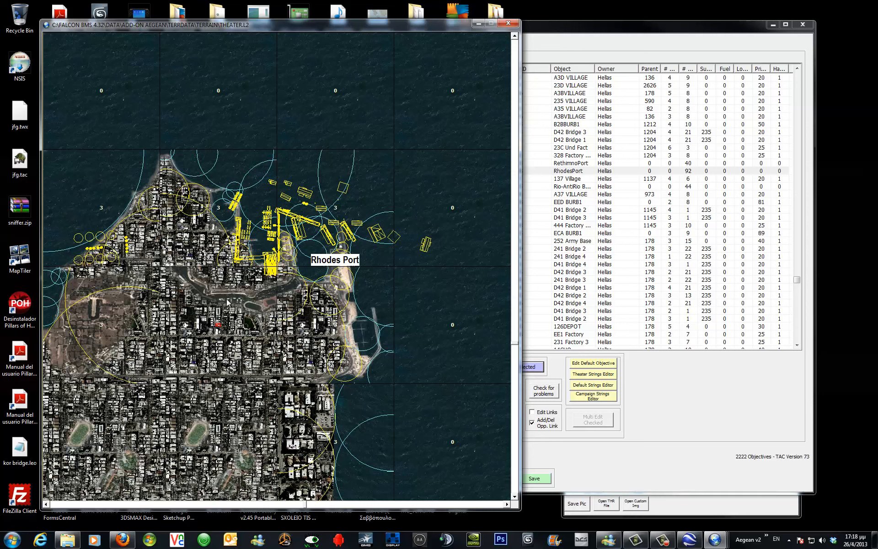
Close the Objective Lab, the terrain map and the TerrainEditor windows.
mouse_move(289, 250)
left_click(803, 25)
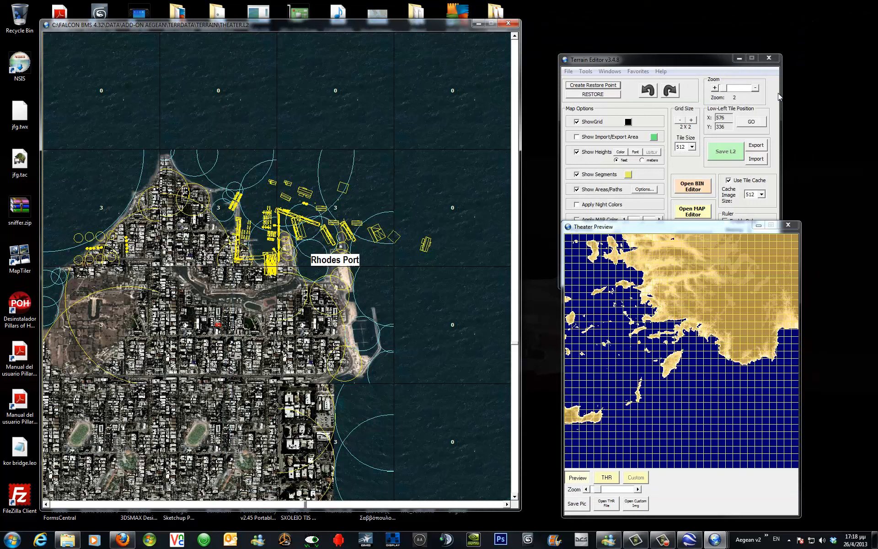
left_click(775, 69)
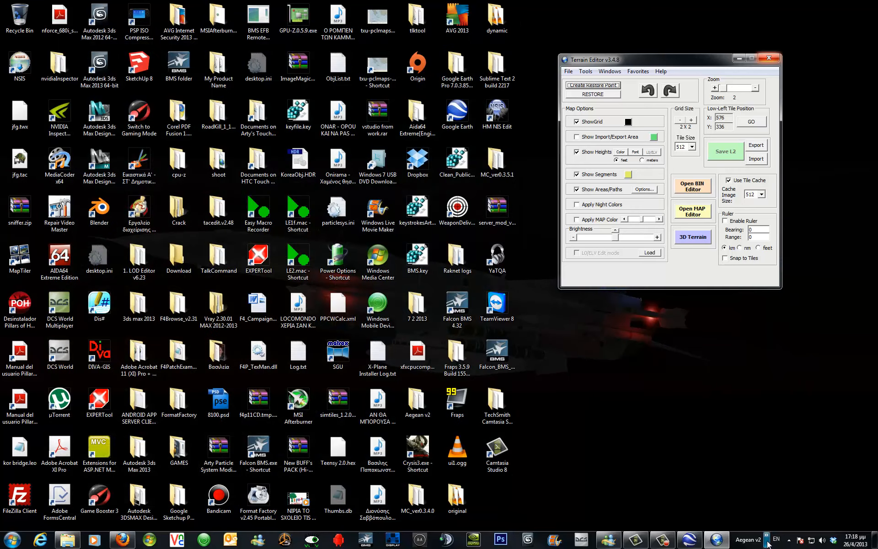
left_click(767, 542)
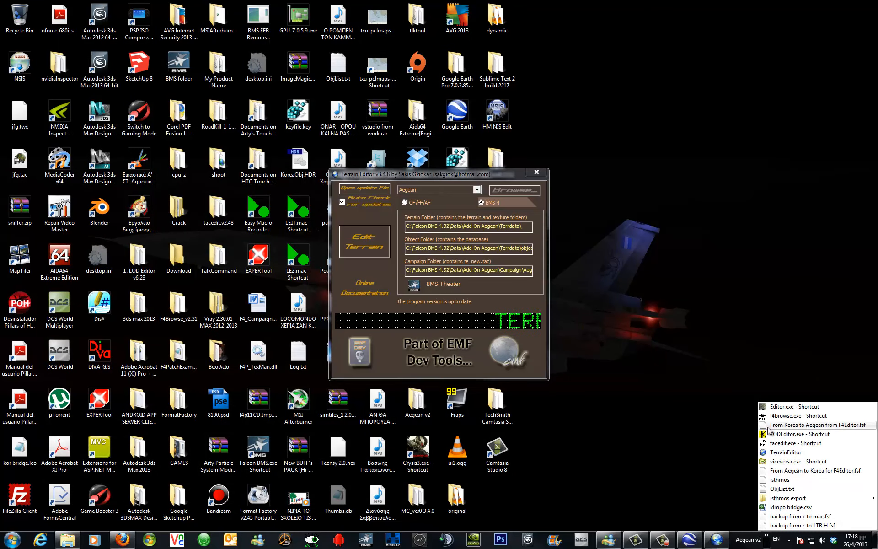
left_click(537, 172)
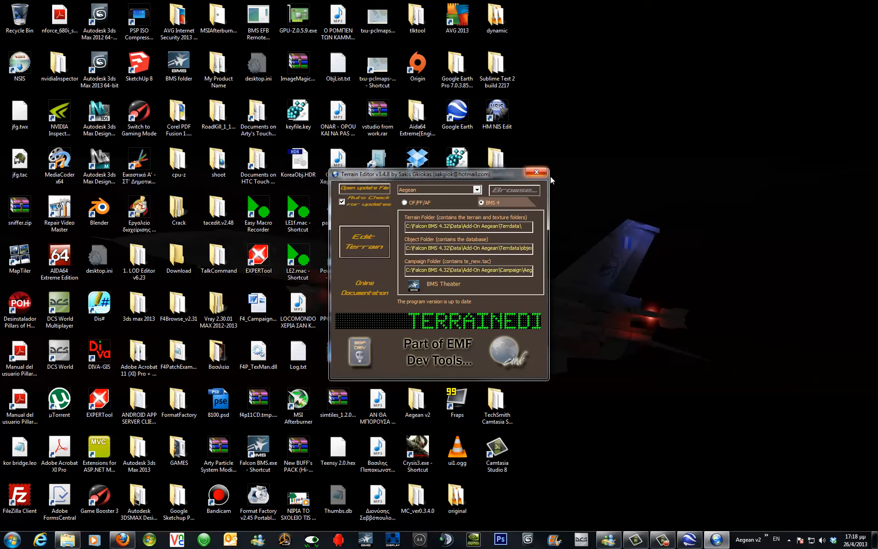
Launch Falcon Editor and open the RhodesPort objective from the end of the objective data list.
left_click(767, 536)
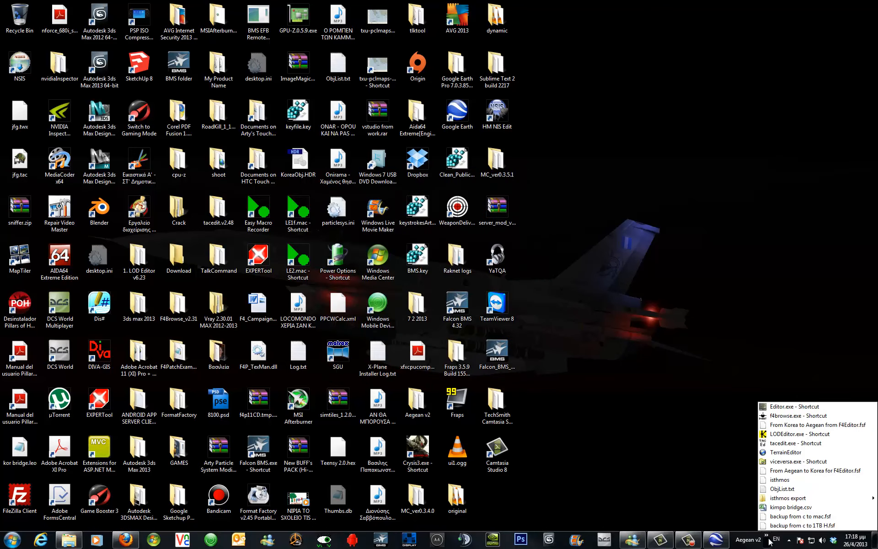
left_click(780, 408)
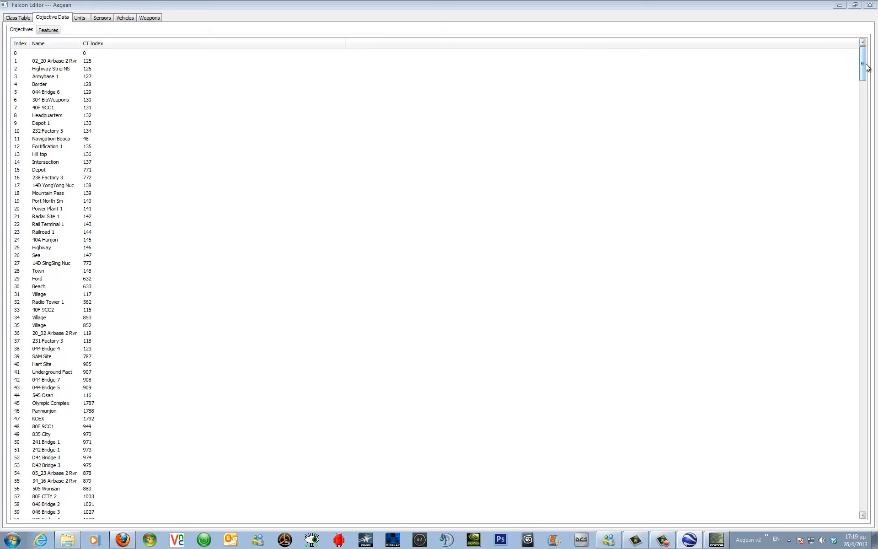
left_click_drag(864, 64, 876, 503)
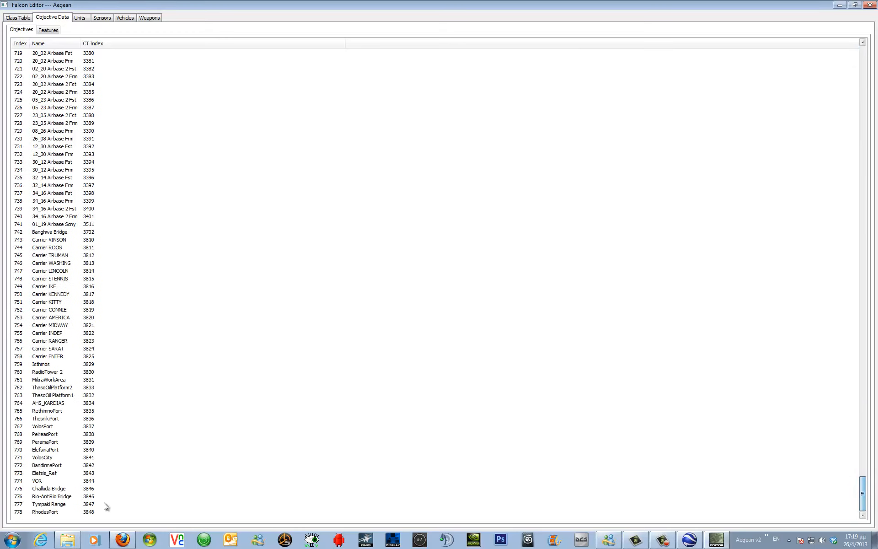
left_click(46, 512)
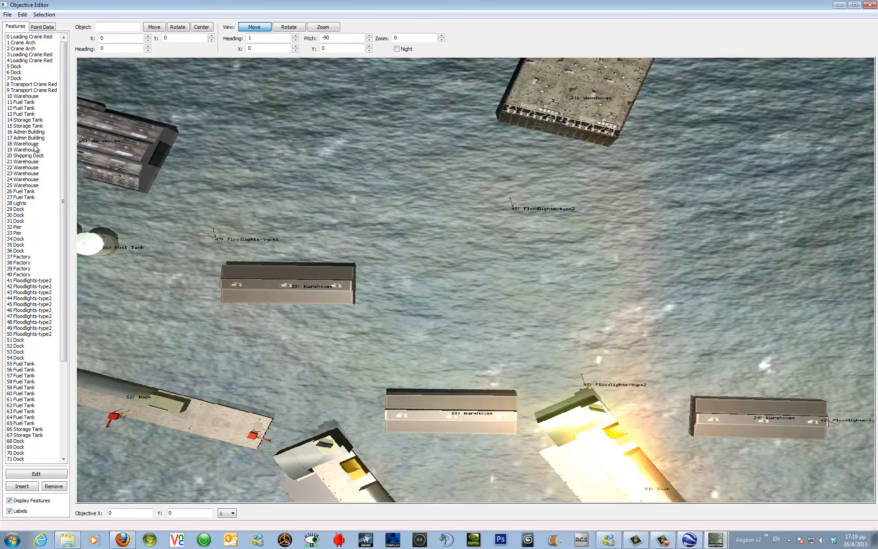
Set the objective's position to X 338 and Y 578 and zoom out to view its features over Rhodes harbour.
left_click(46, 27)
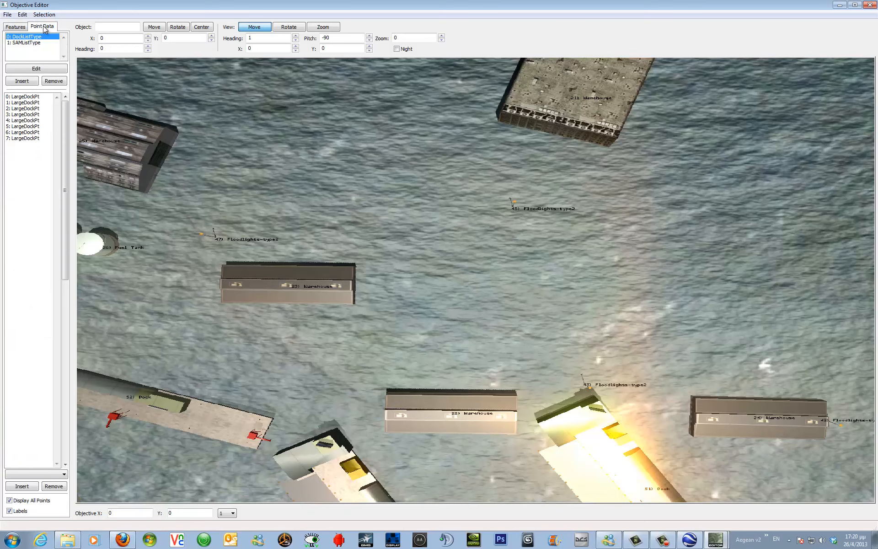
left_click(12, 29)
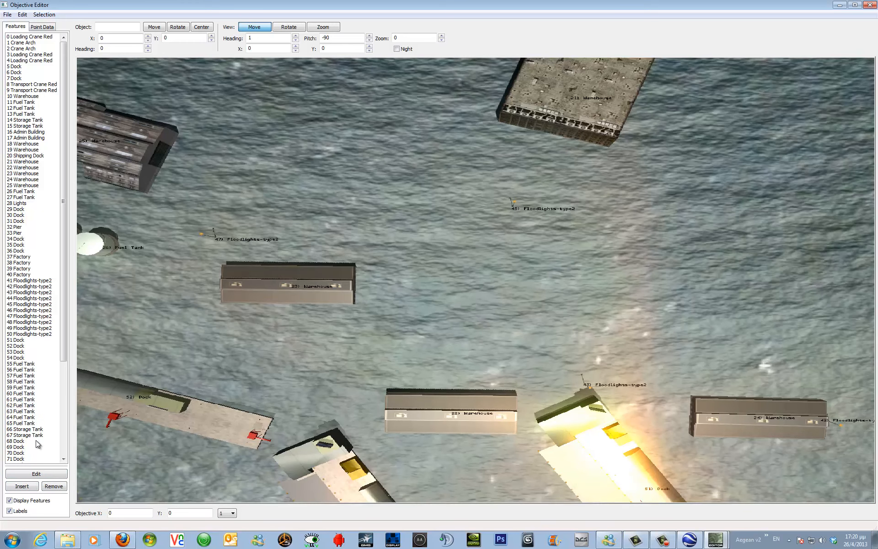
left_click(111, 513)
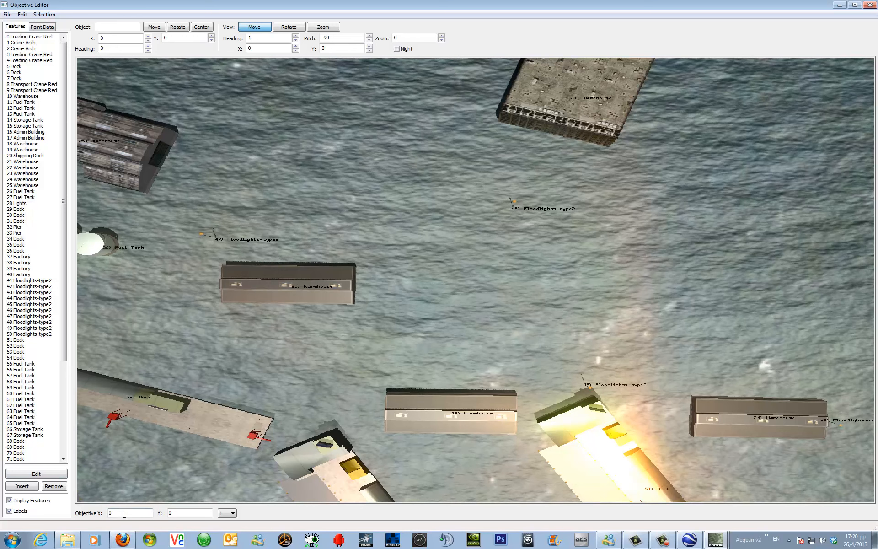
left_click_drag(139, 513, 103, 514)
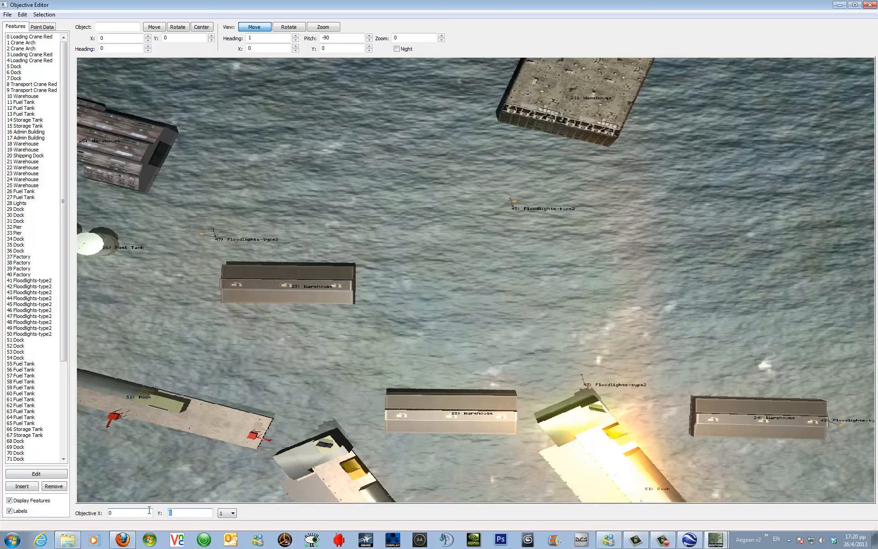
double_click(171, 513)
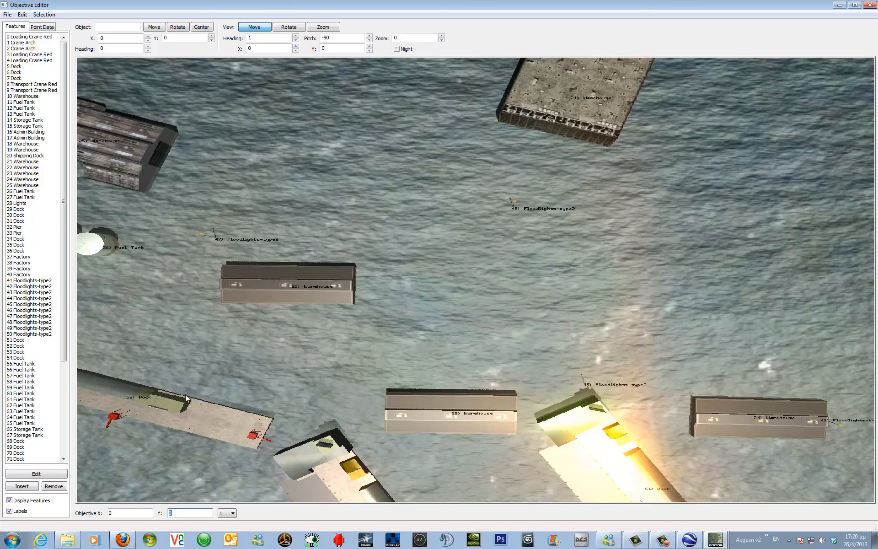
key("shift+Tab")
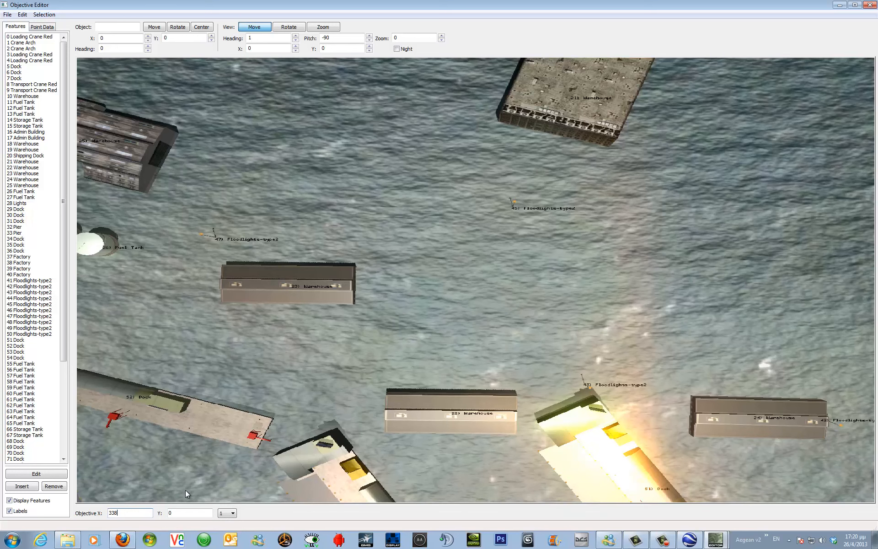
key("Tab")
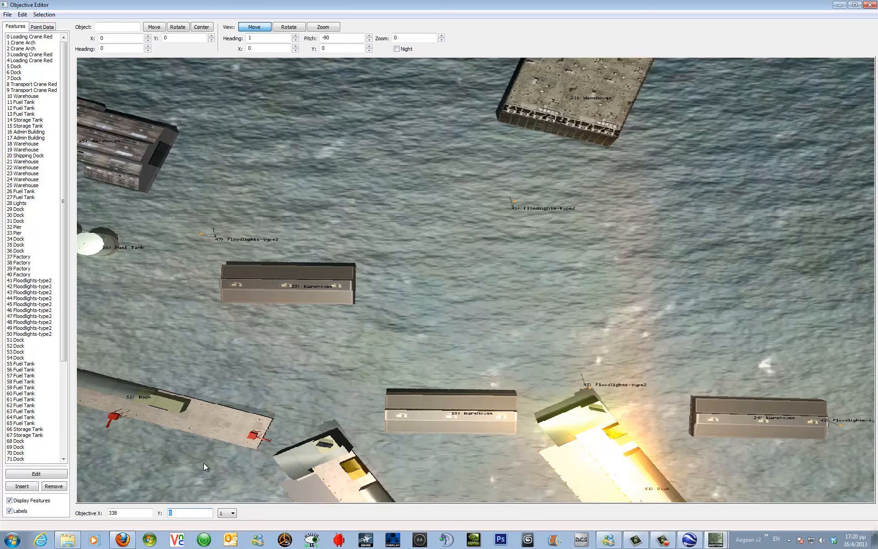
type("578")
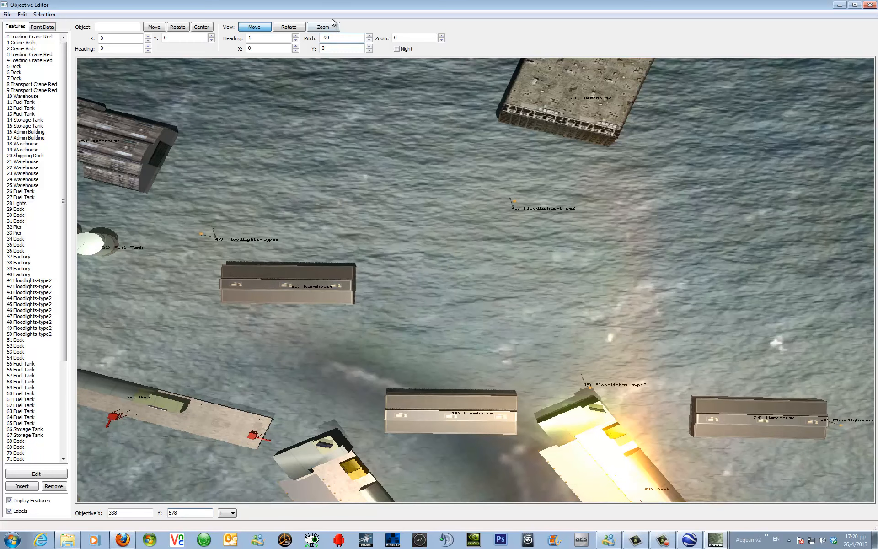
left_click(324, 27)
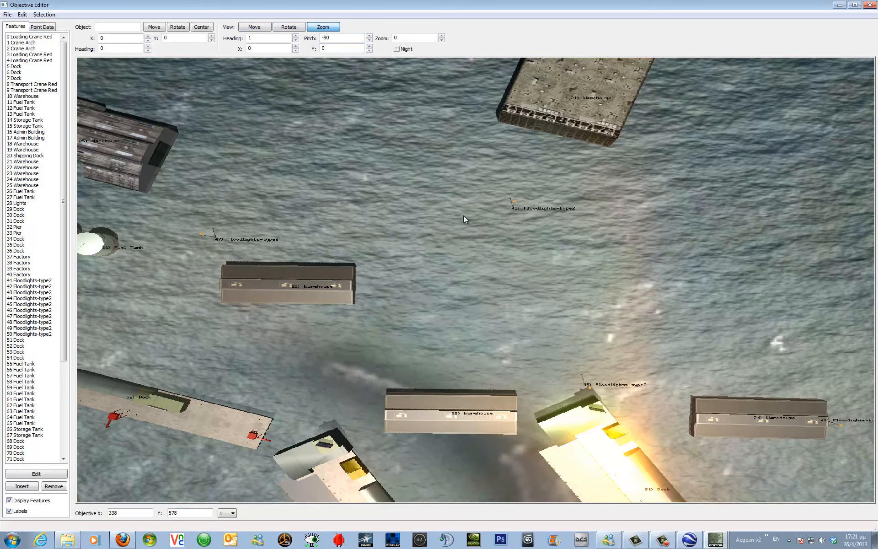
left_click_drag(464, 216, 461, 181)
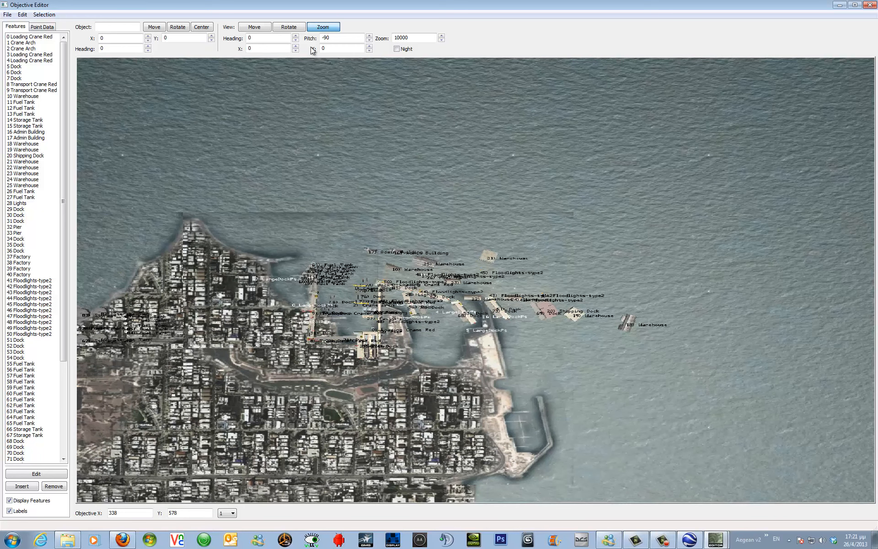
Pan the 3D view and rotate its heading to 11 to inspect the port's features over the harbour.
left_click(247, 29)
left_click_drag(246, 310, 231, 323)
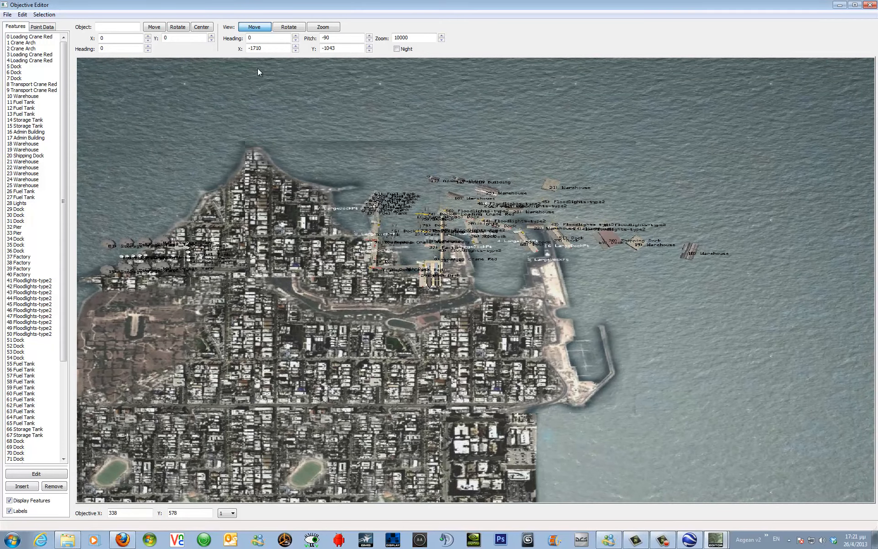
left_click(289, 27)
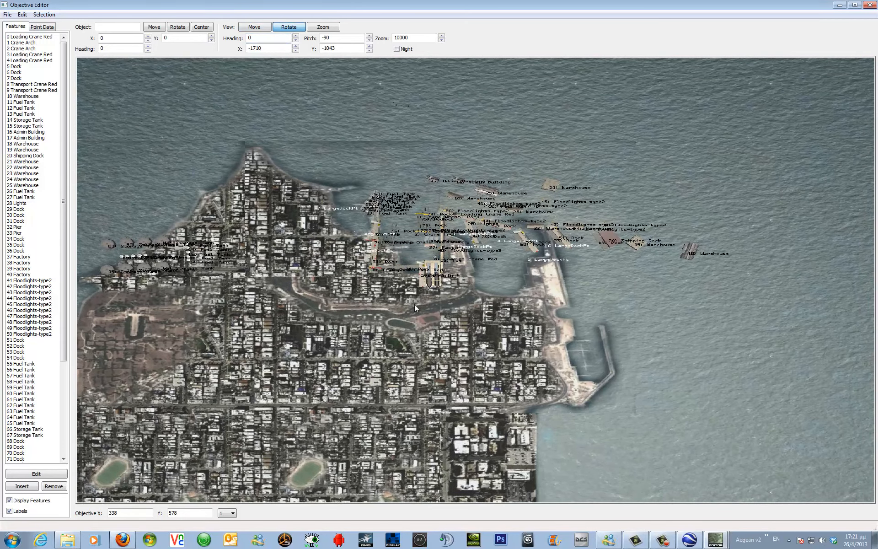
left_click_drag(414, 304, 413, 306)
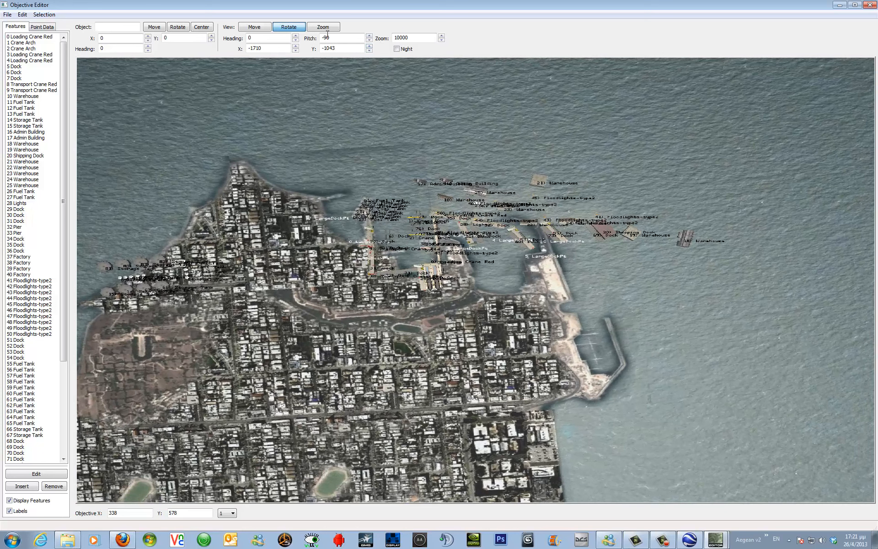
left_click(296, 36)
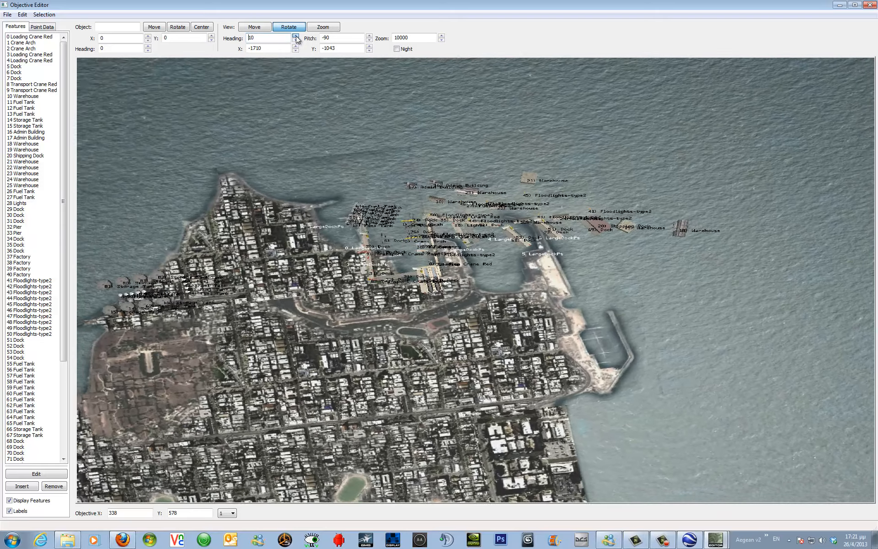
left_click(296, 40)
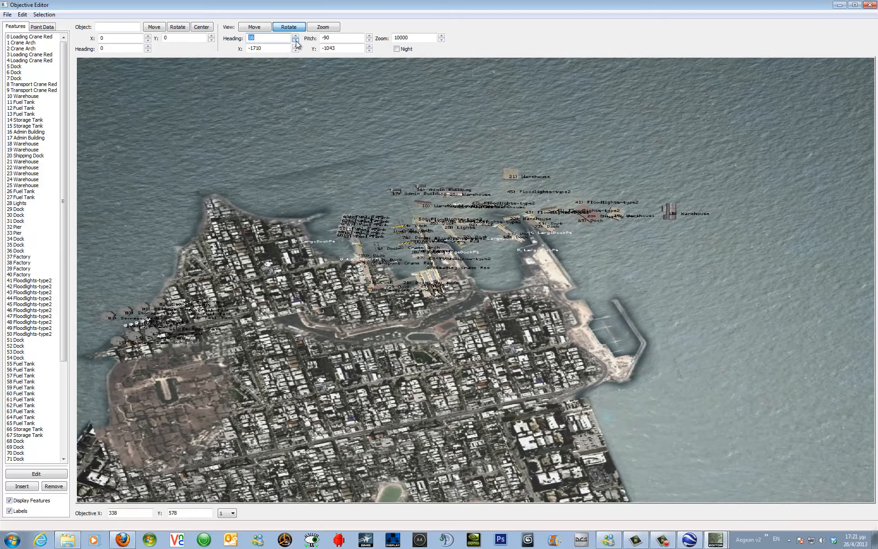
left_click(296, 41)
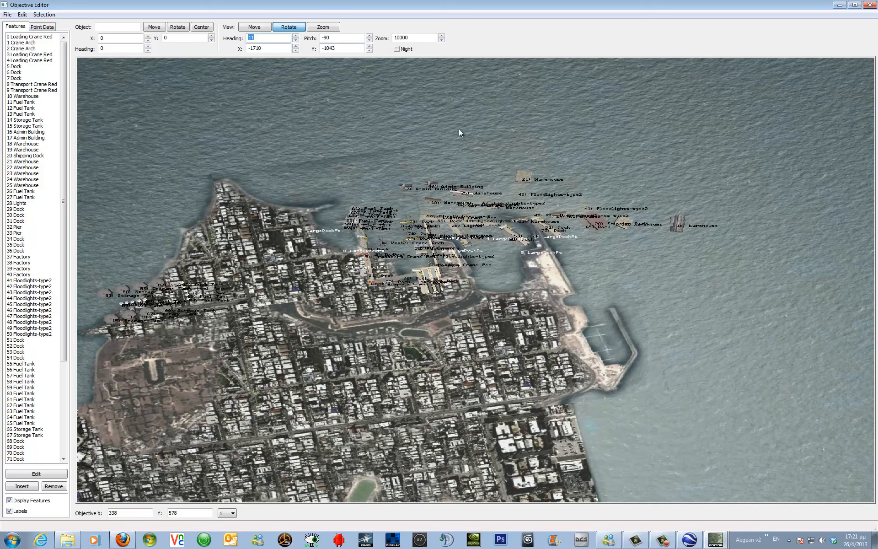
Inspect the port's night lighting at closer zoom and switch back to the day view.
left_click(396, 49)
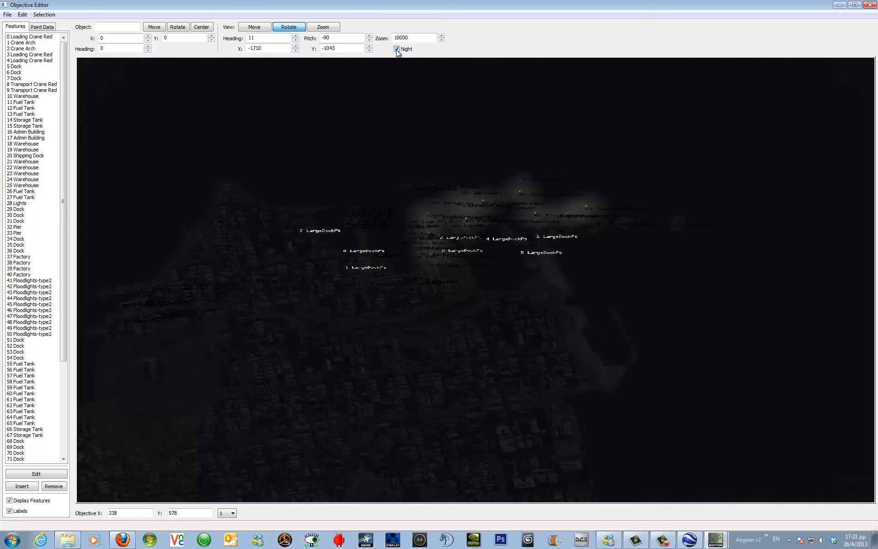
left_click(396, 49)
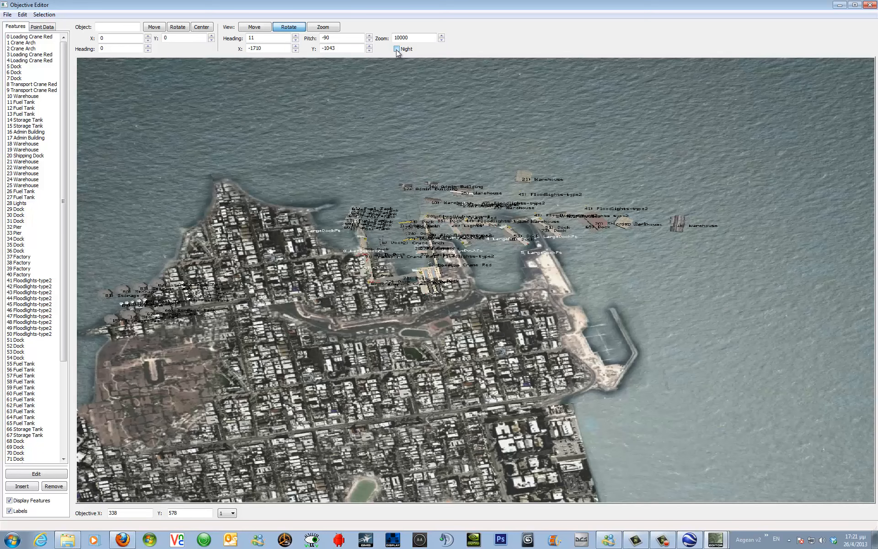
left_click(396, 49)
left_click(323, 27)
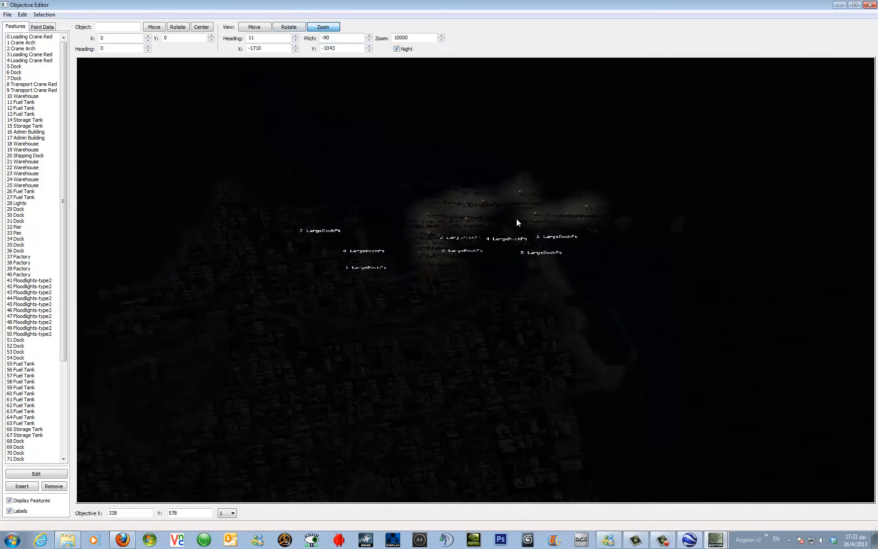
scroll(537, 235, "up", 3)
scroll(537, 236, "up", 3)
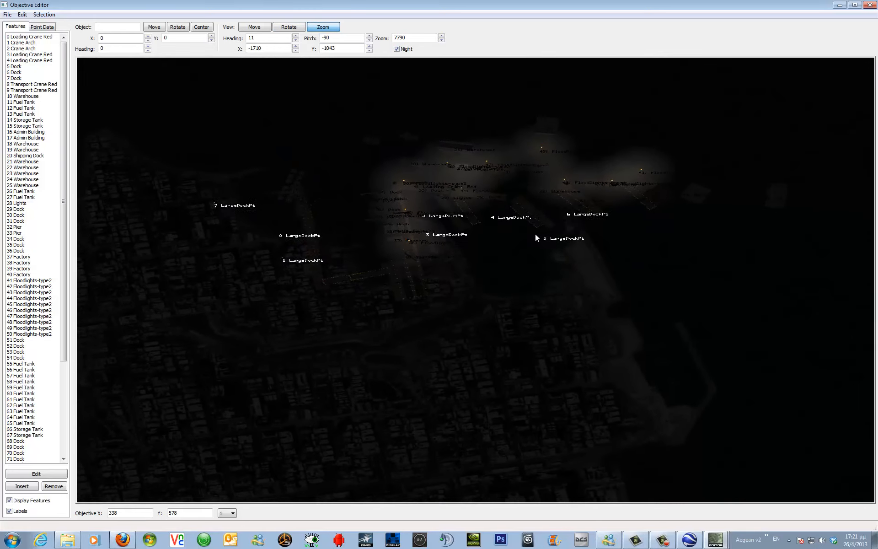
left_click_drag(536, 235, 537, 235)
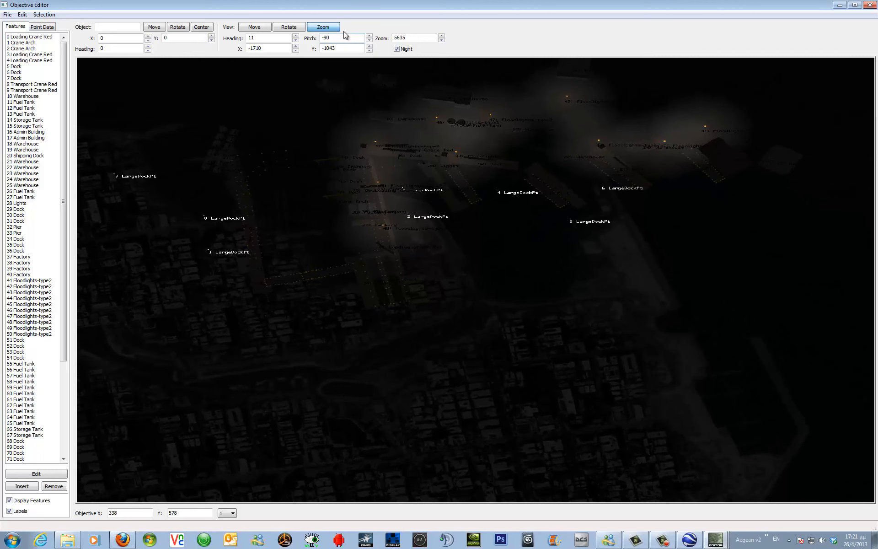
left_click(396, 49)
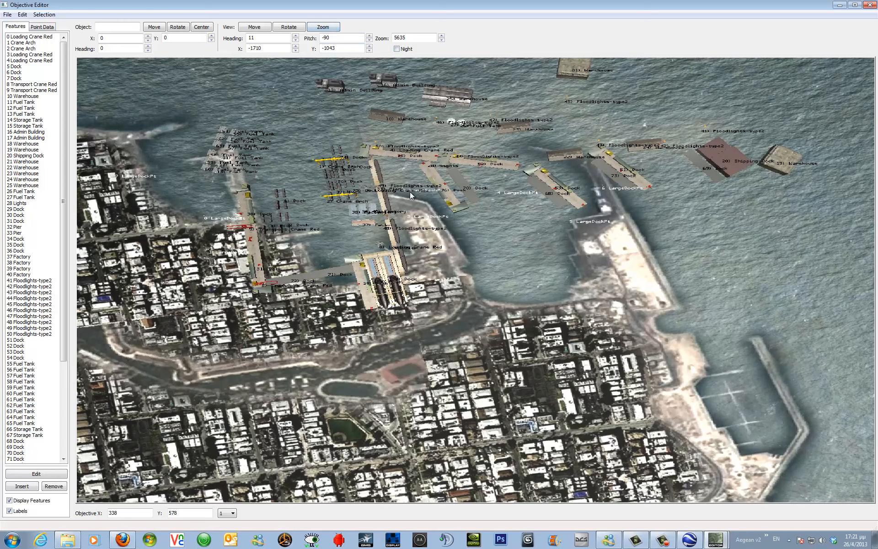
left_click(327, 27)
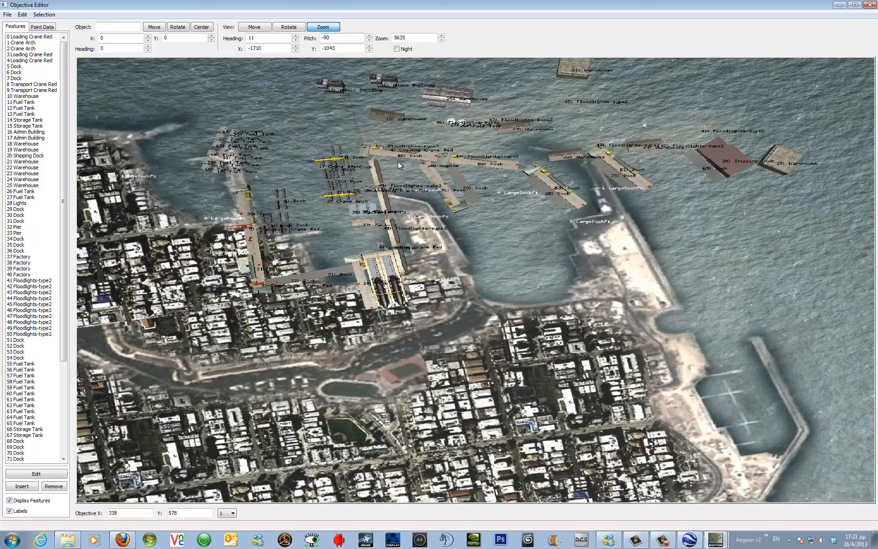
mouse_move(398, 161)
left_mouse_down()
mouse_move(399, 175)
mouse_move(398, 161)
left_mouse_up()
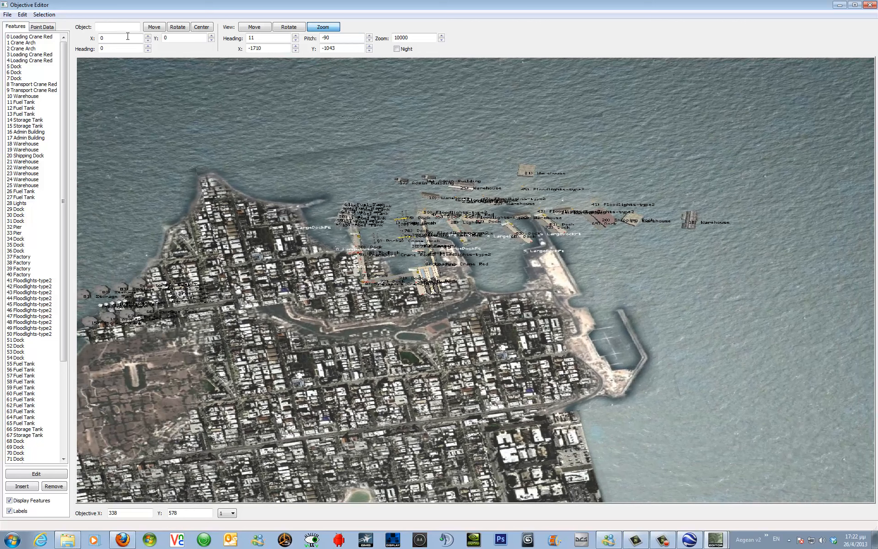
Select docks 29 to 31 in the feature list and zoom in on the inner harbour to inspect them.
left_click(46, 37)
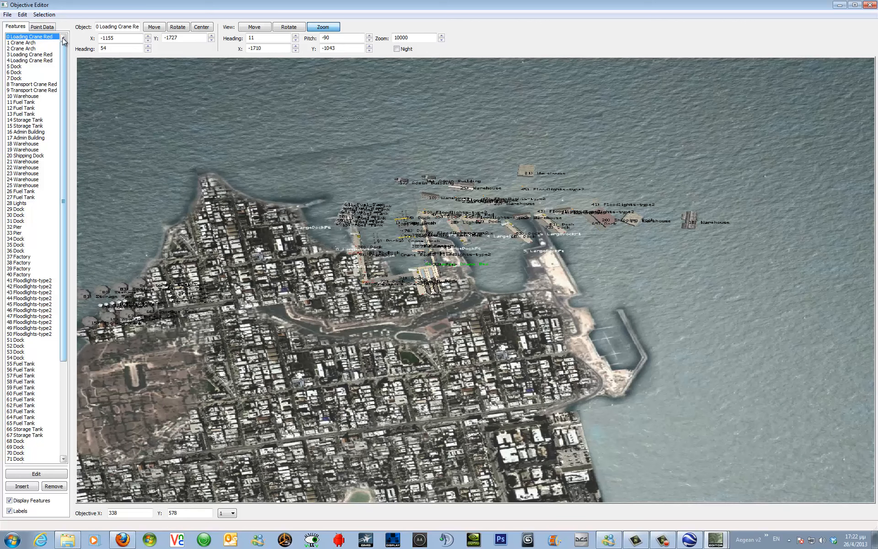
left_click_drag(65, 192, 69, 365)
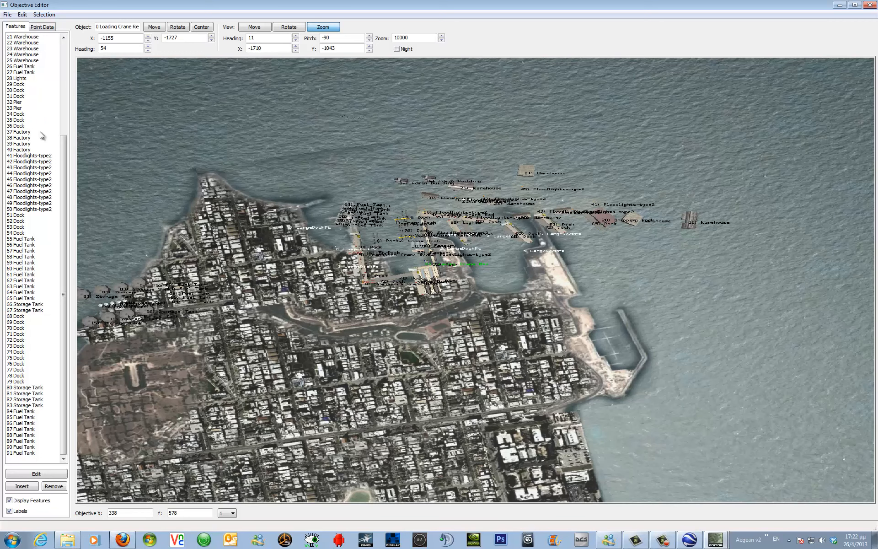
left_click(65, 50)
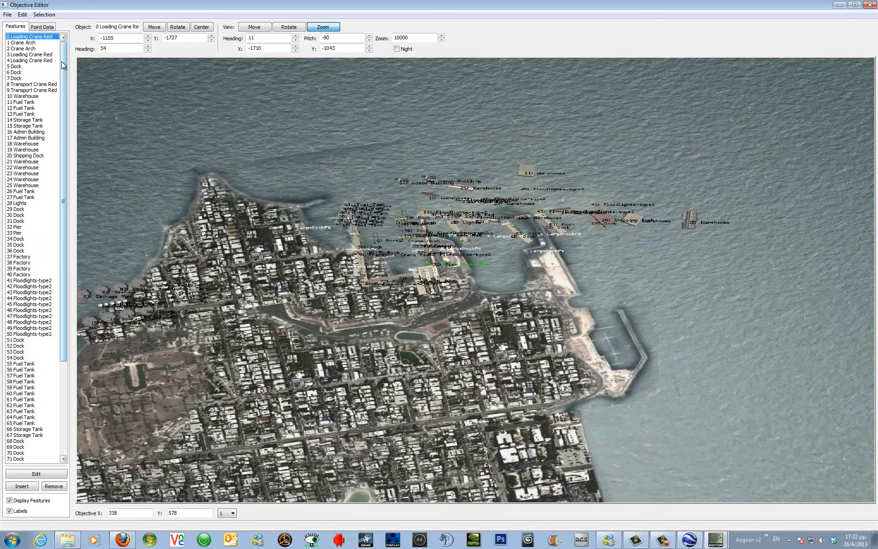
left_click_drag(65, 62, 66, 288)
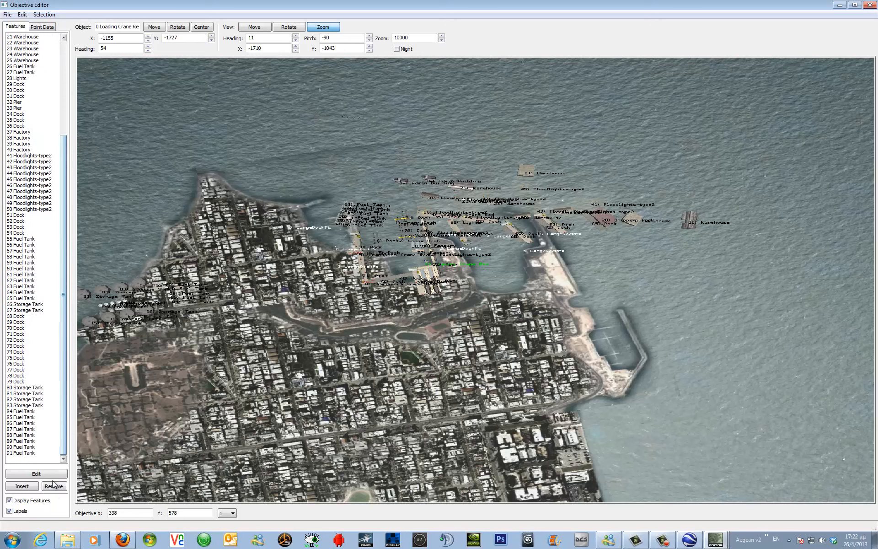
left_click(22, 453, "shift")
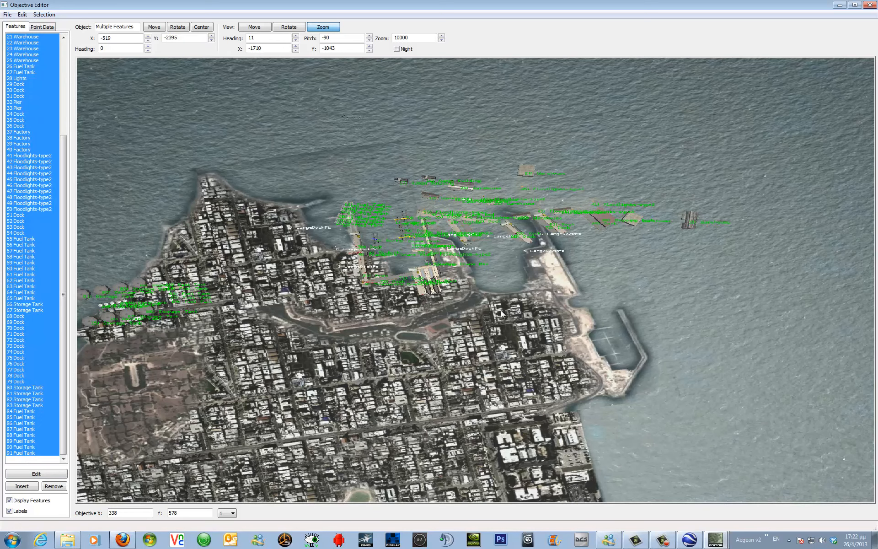
left_click(17, 85)
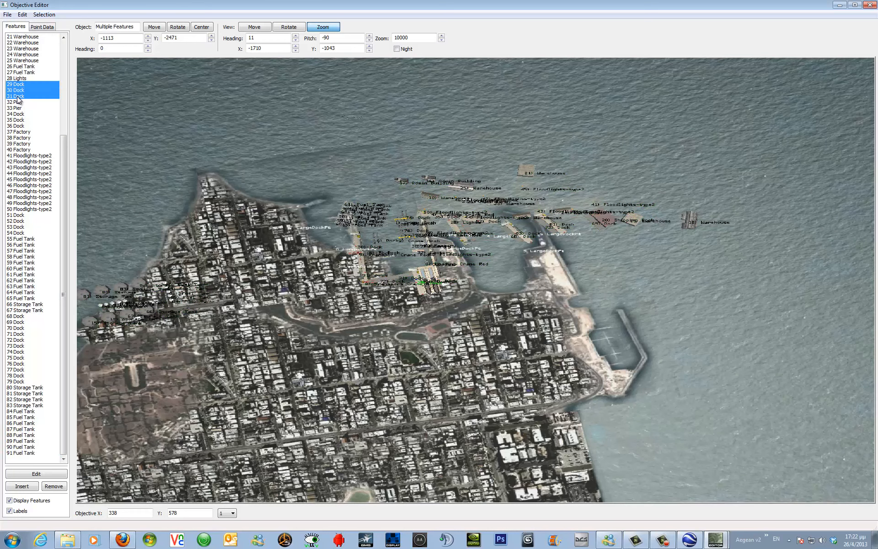
left_click(18, 96, "shift")
mouse_move(392, 265)
left_mouse_down()
mouse_move(383, 232)
mouse_move(392, 264)
left_mouse_up()
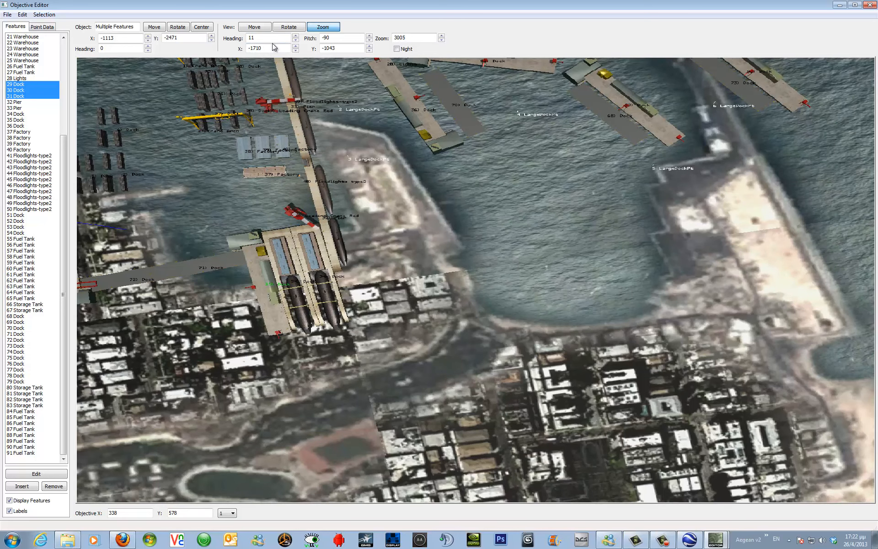
left_click(254, 29)
left_click_drag(249, 191, 350, 239)
left_click(323, 26)
scroll(350, 239, "up", 4)
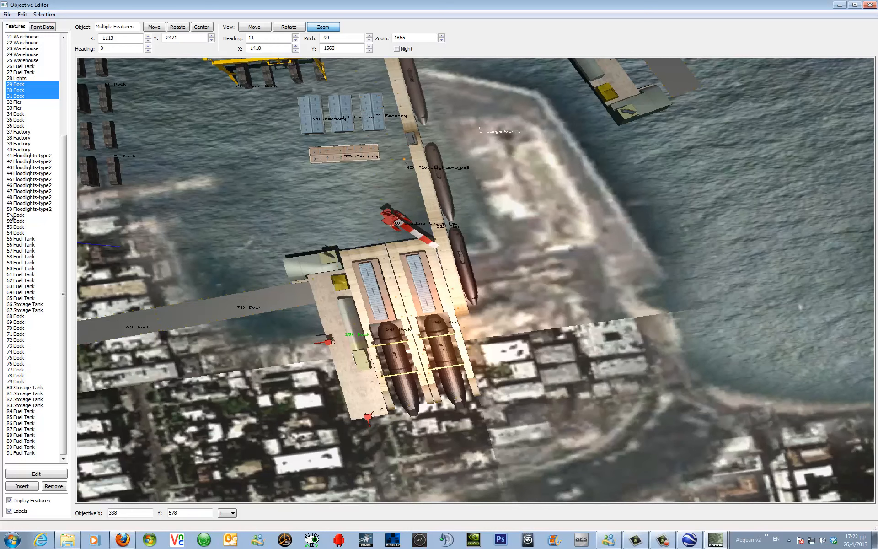
Try several feature selections in the list, ending with factories 38 to 40 selected.
left_click(23, 138)
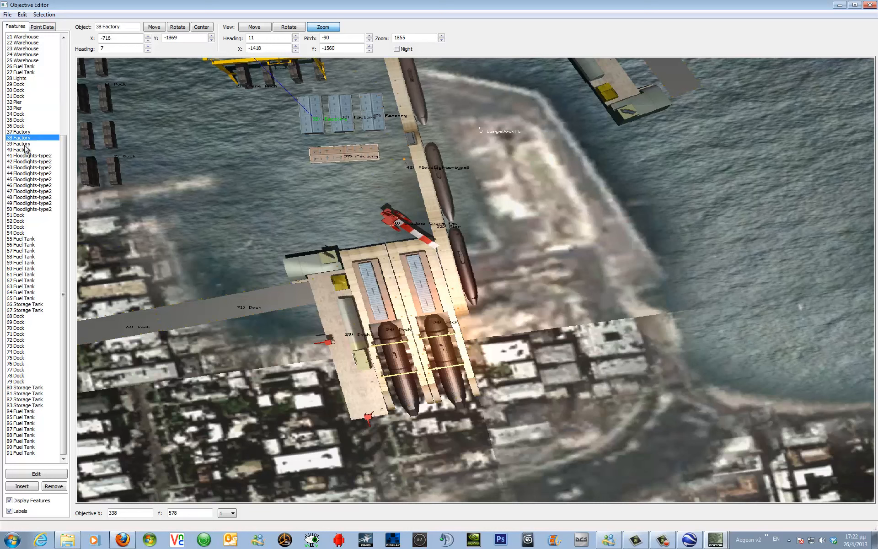
left_click(26, 144, "ctrl")
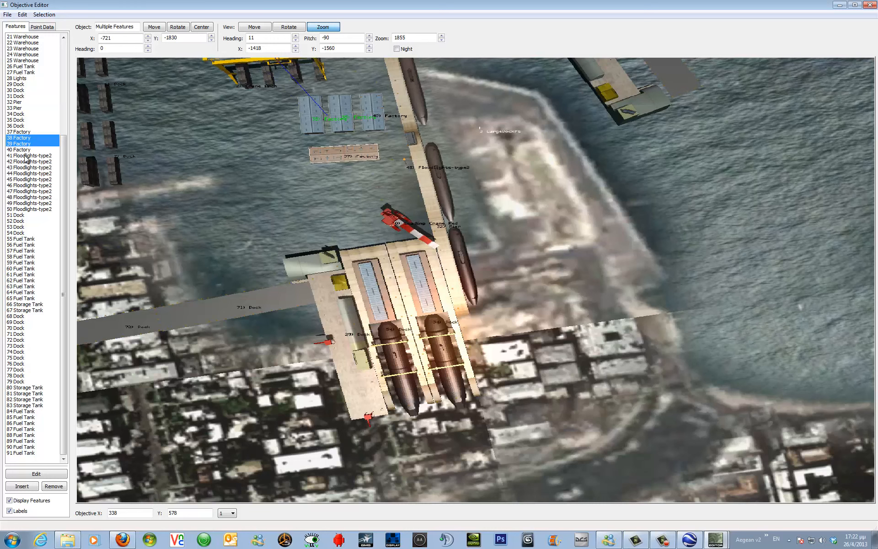
left_click(26, 150, "ctrl")
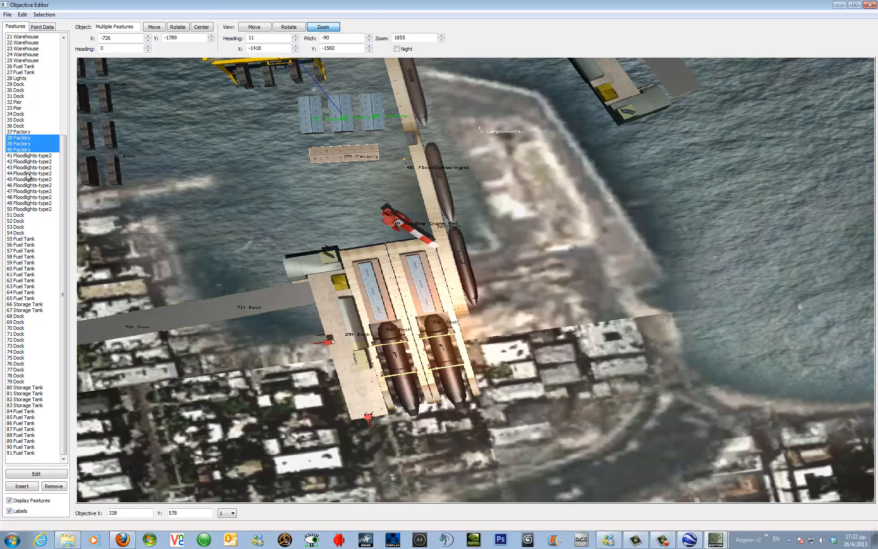
left_click(28, 203, "ctrl")
left_click(27, 274, "ctrl")
left_click(26, 179, "ctrl")
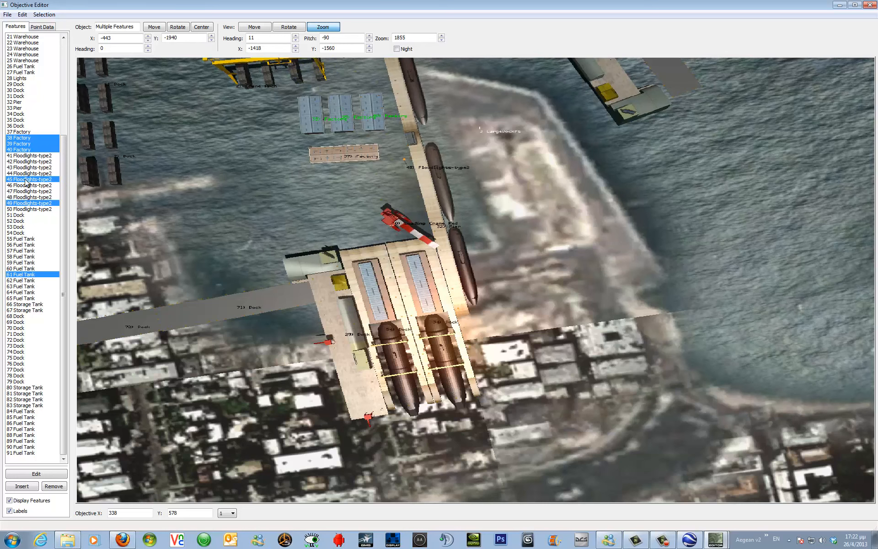
left_click(31, 90, "ctrl")
left_click(23, 72)
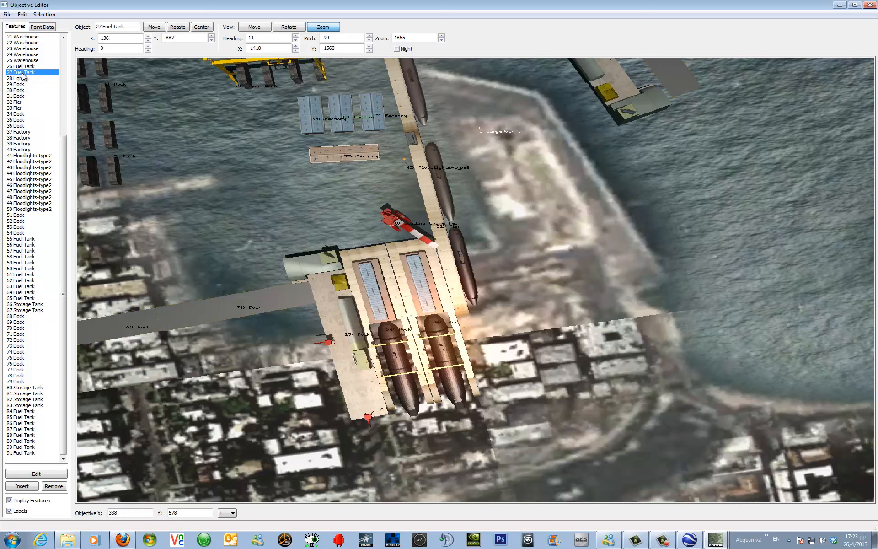
left_click(26, 185, "shift")
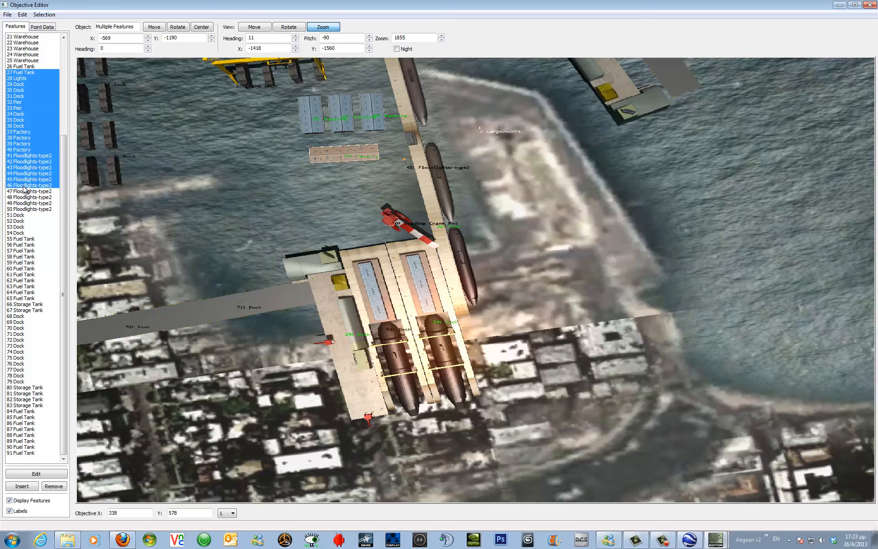
left_click(25, 140)
left_click(25, 144, "shift")
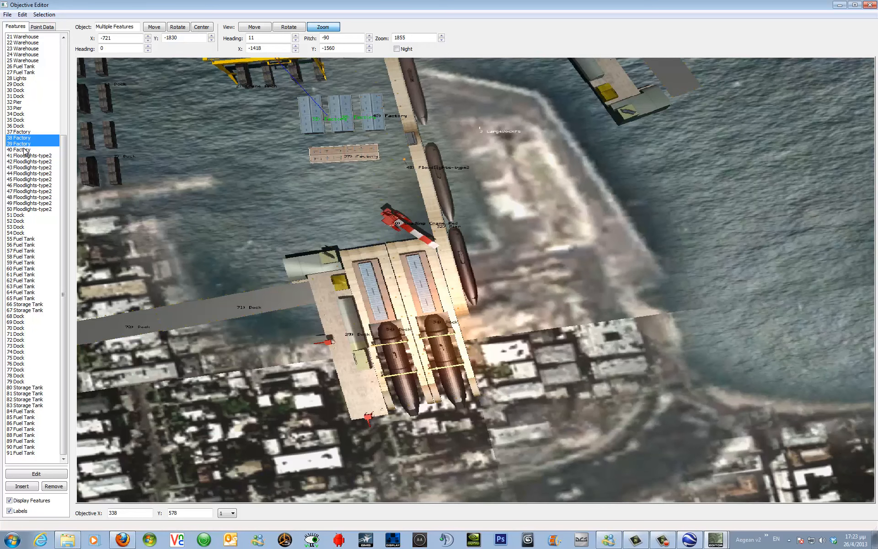
left_click(25, 150, "shift")
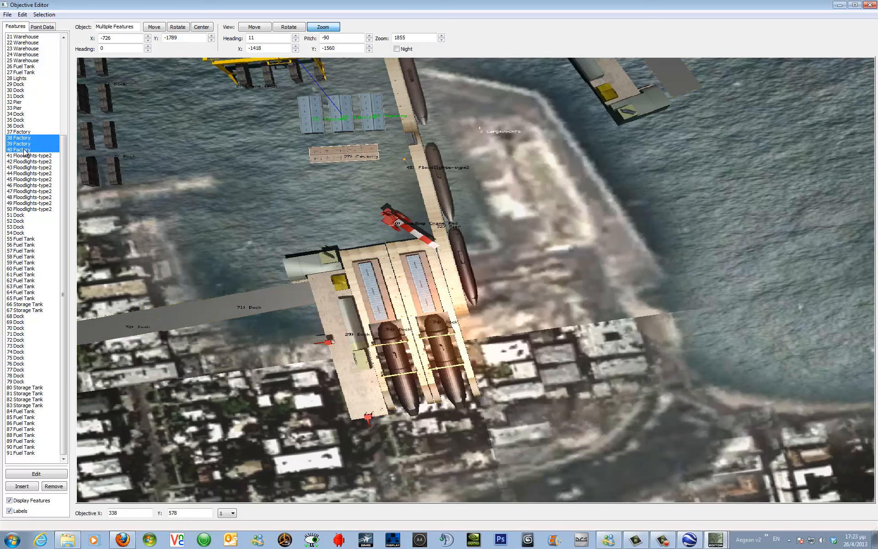
Select all features from 0 Loading Crane Red to 91 Fuel Tank and move them together toward the harbour.
left_click_drag(64, 146, 66, 36)
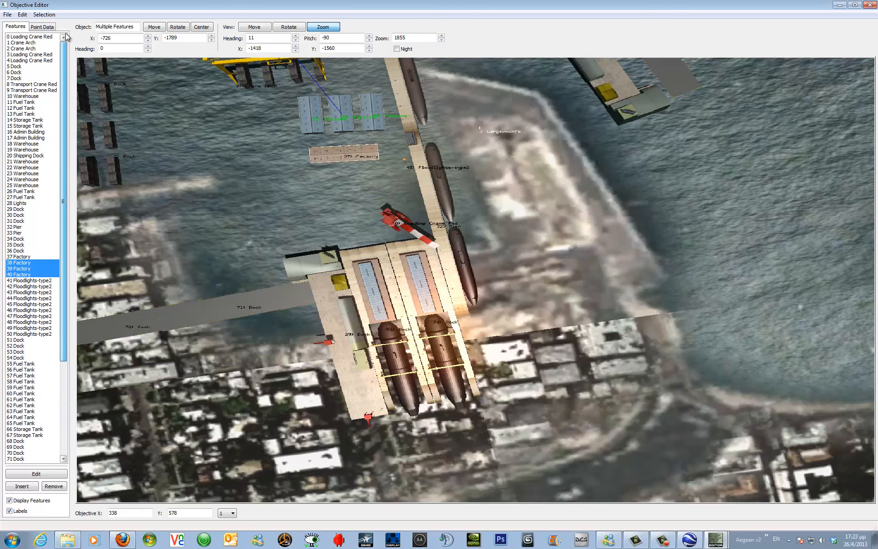
left_click(42, 36)
scroll(31, 176, "down", 3)
scroll(30, 176, "down", 4)
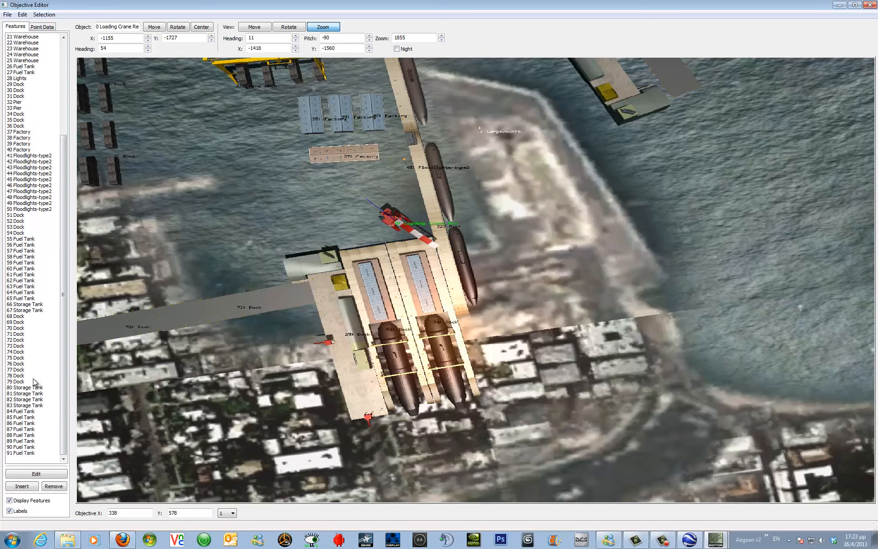
left_click(20, 453, "shift")
left_click(20, 453, "shift")
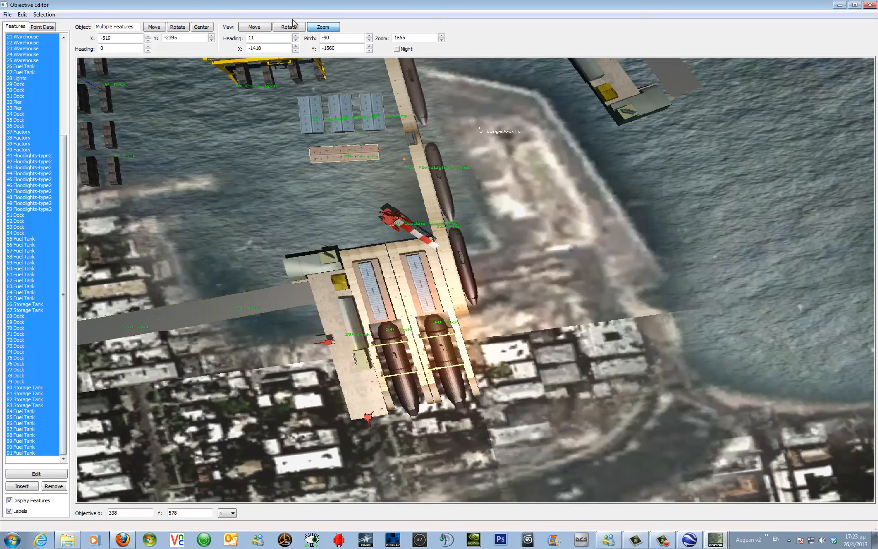
mouse_move(306, 180)
left_mouse_down()
mouse_move(309, 237)
mouse_move(302, 162)
left_mouse_up()
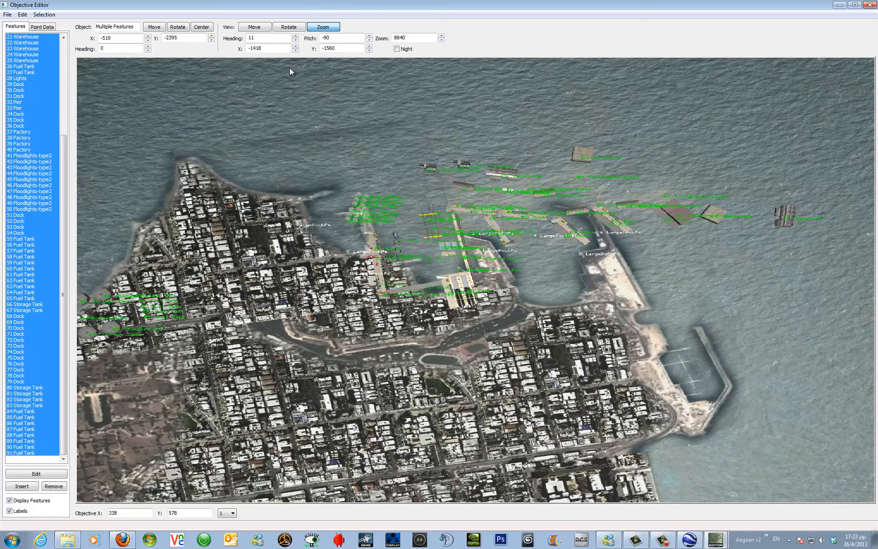
left_click_drag(161, 28, 156, 30)
left_click_drag(157, 28, 156, 31)
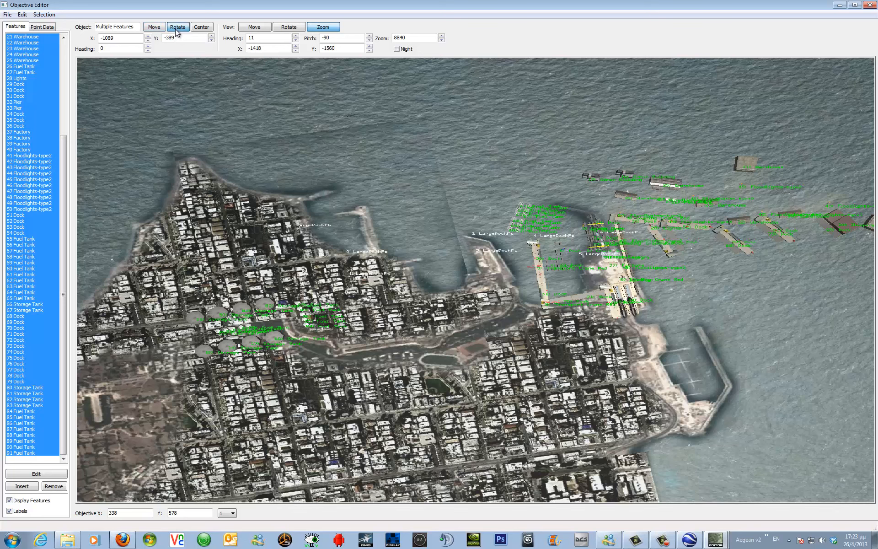
Rotate the selected harbour features to heading 349 and shift them to about X -1207, Y -479.
left_click_drag(175, 31, 176, 32)
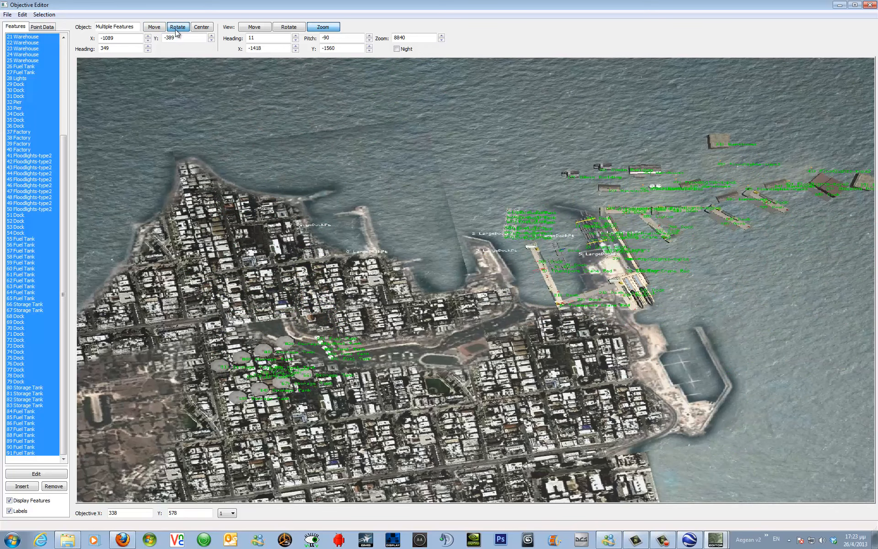
left_click(202, 28)
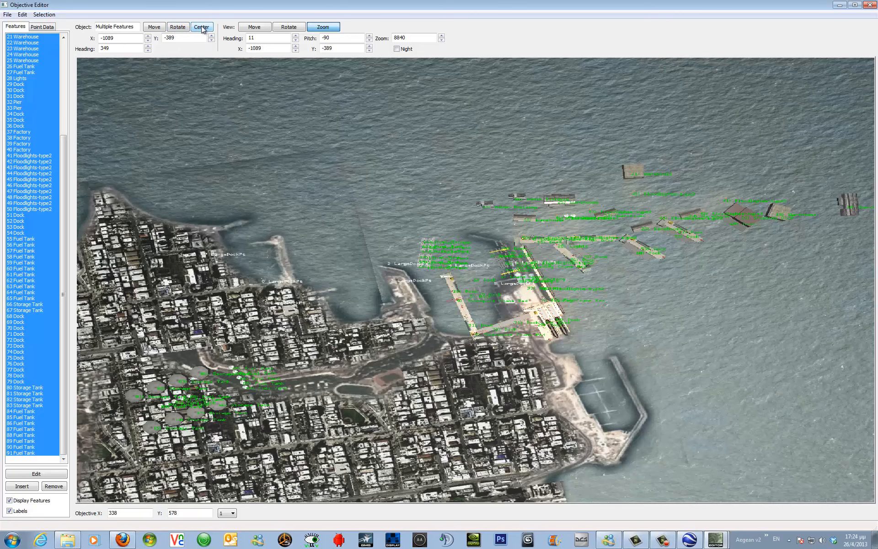
left_click(155, 29)
left_click_drag(158, 30, 158, 29)
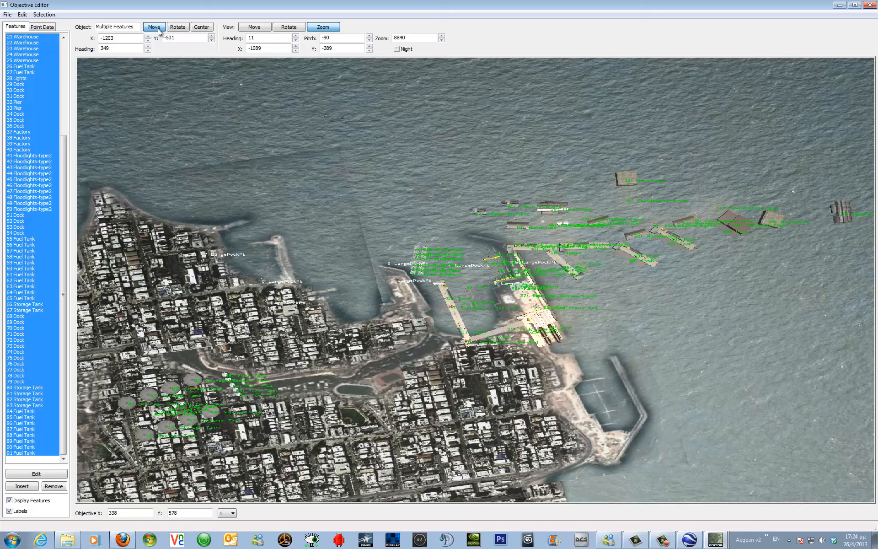
left_click_drag(158, 29, 159, 31)
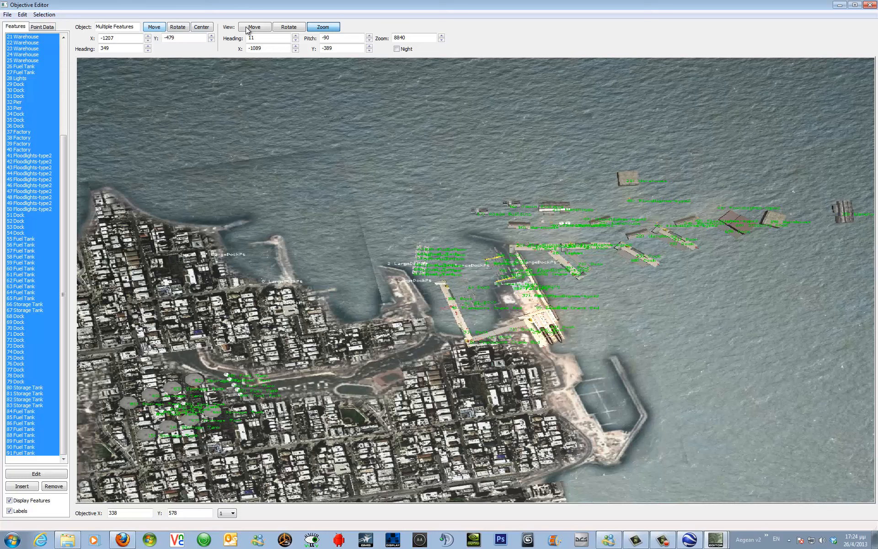
Examine the repositioned features around the harbour entrance at closer zoom.
left_click(289, 27)
mouse_move(458, 285)
left_mouse_down()
mouse_move(455, 273)
mouse_move(458, 286)
left_mouse_up()
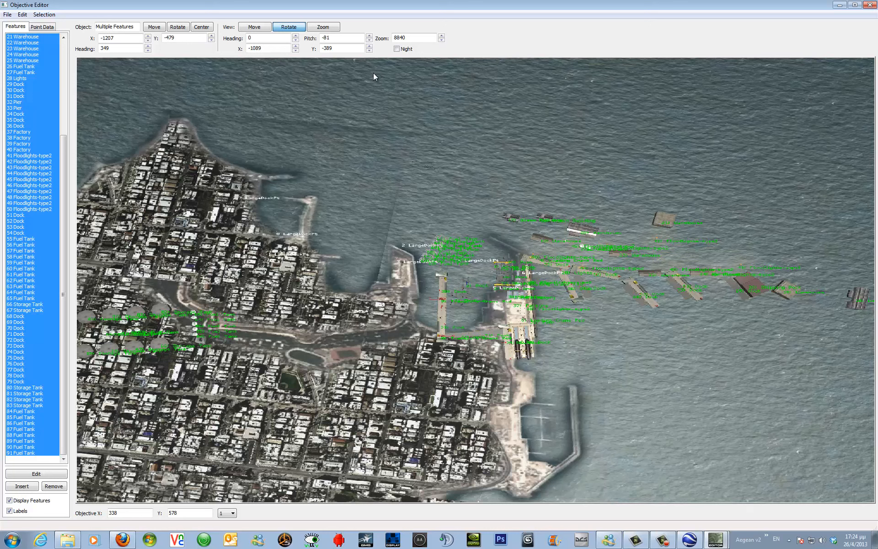
left_click(255, 28)
left_click_drag(492, 328, 489, 323)
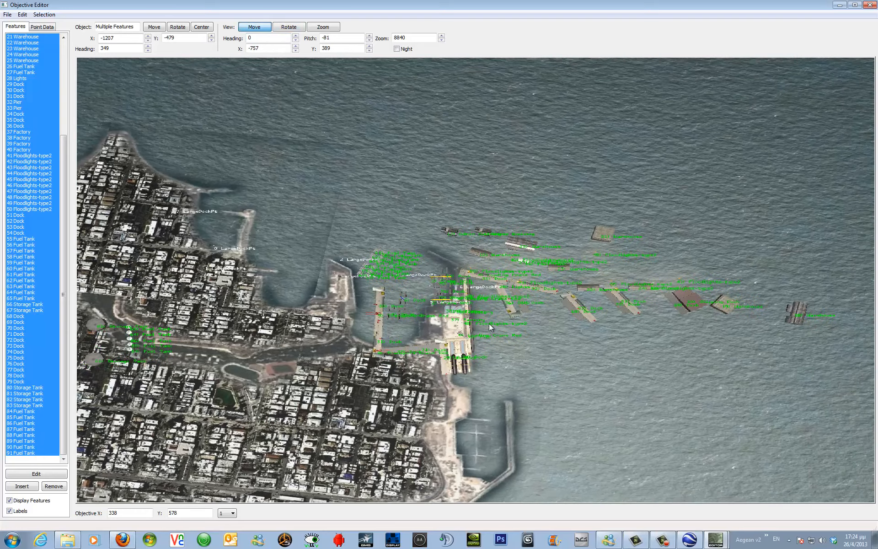
left_click(296, 30)
left_click_drag(426, 223, 427, 218)
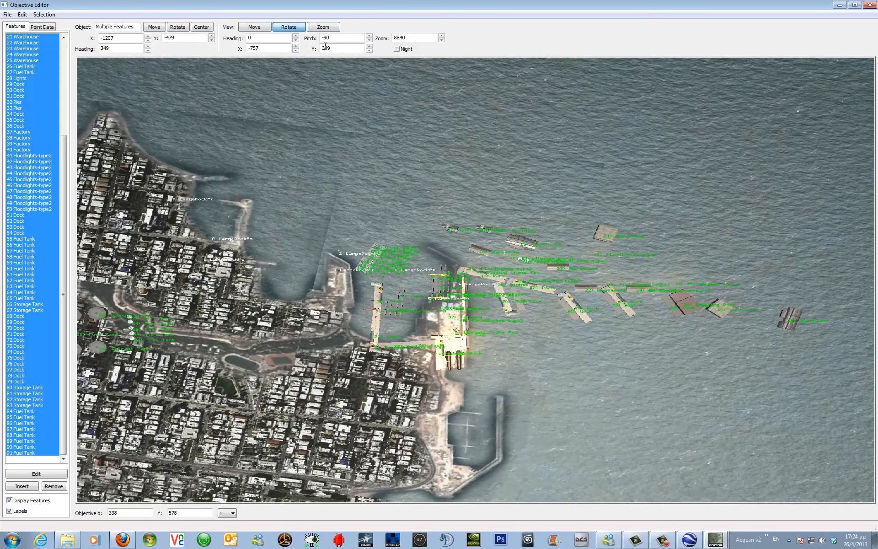
left_click(324, 28)
mouse_move(396, 251)
left_mouse_down()
mouse_move(390, 229)
mouse_move(394, 257)
left_mouse_up()
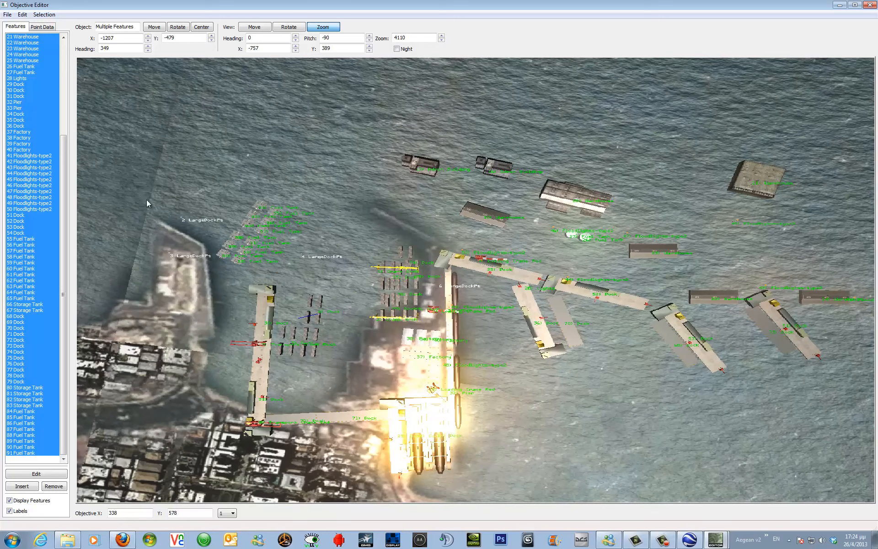
left_click(263, 26)
left_click(230, 247)
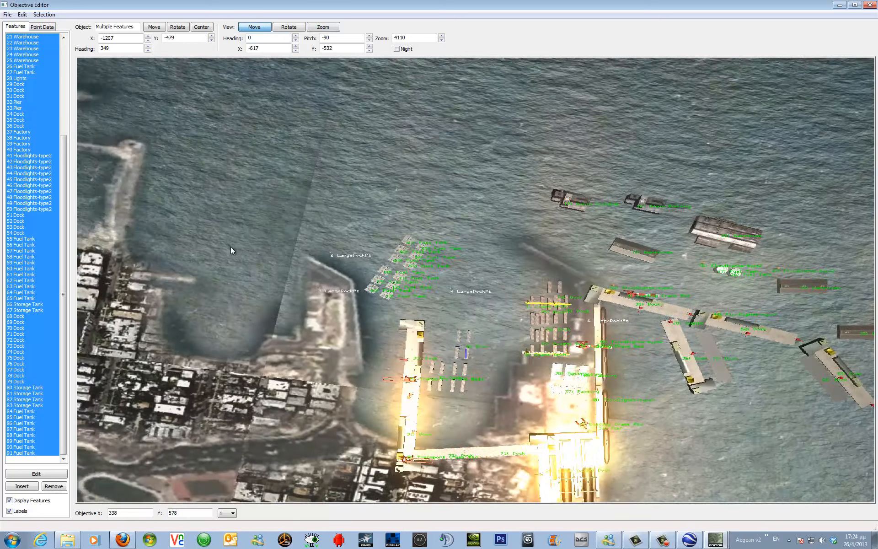
left_click_drag(229, 247, 219, 247)
left_click(323, 27)
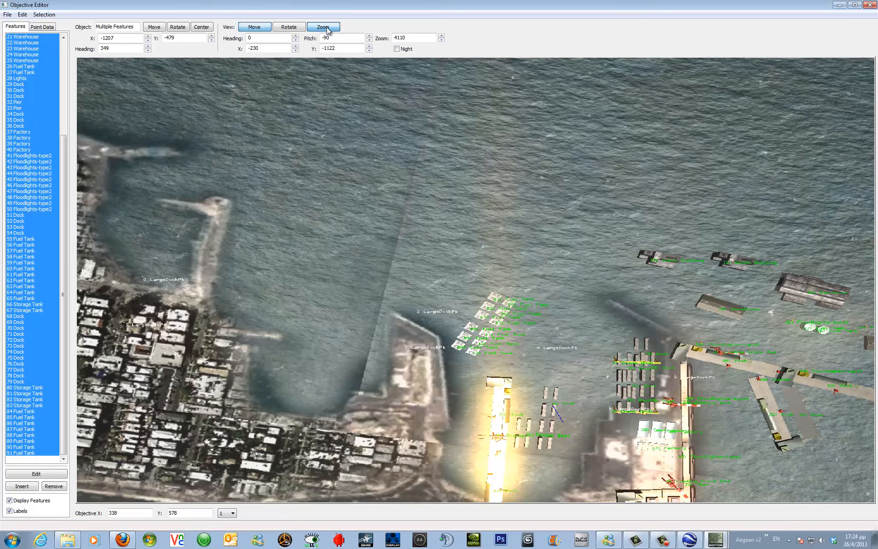
left_click_drag(416, 394, 413, 392)
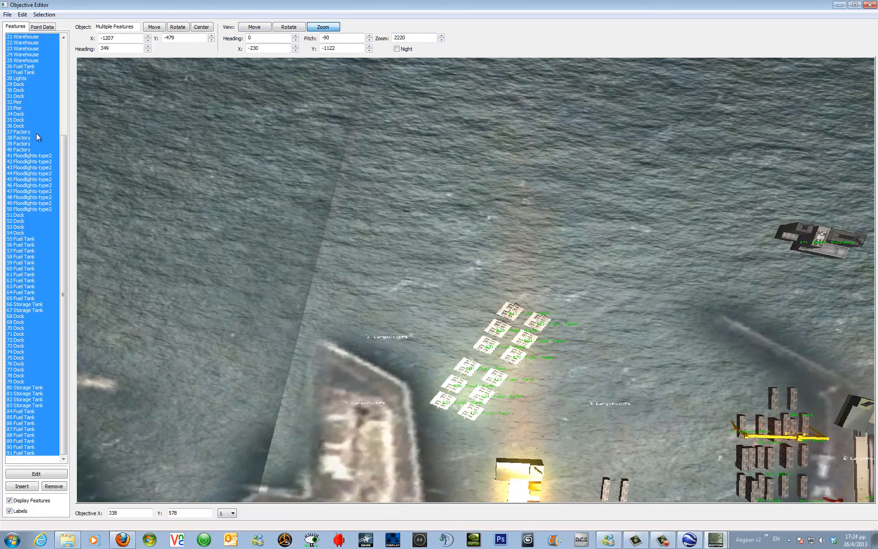
Remove fuel tanks 61 and 55 from the feature list.
left_click(38, 102)
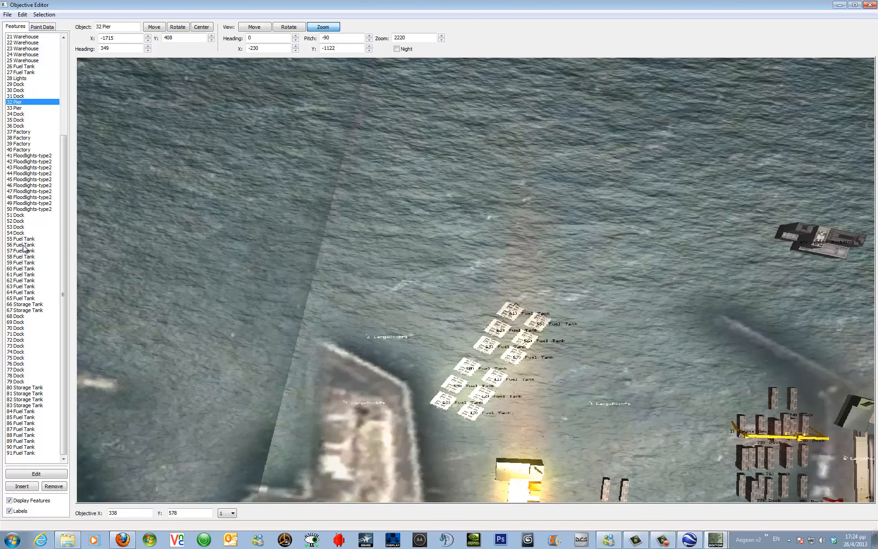
left_click(19, 274)
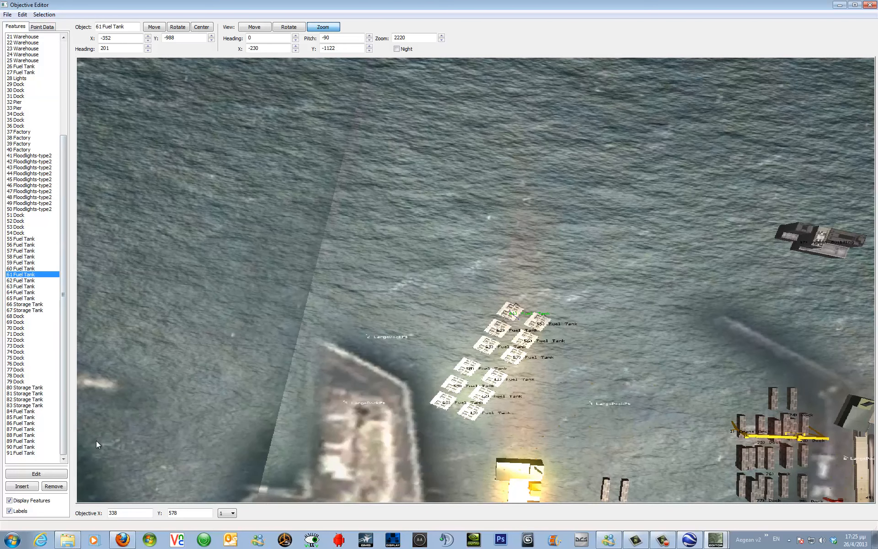
left_click(52, 486)
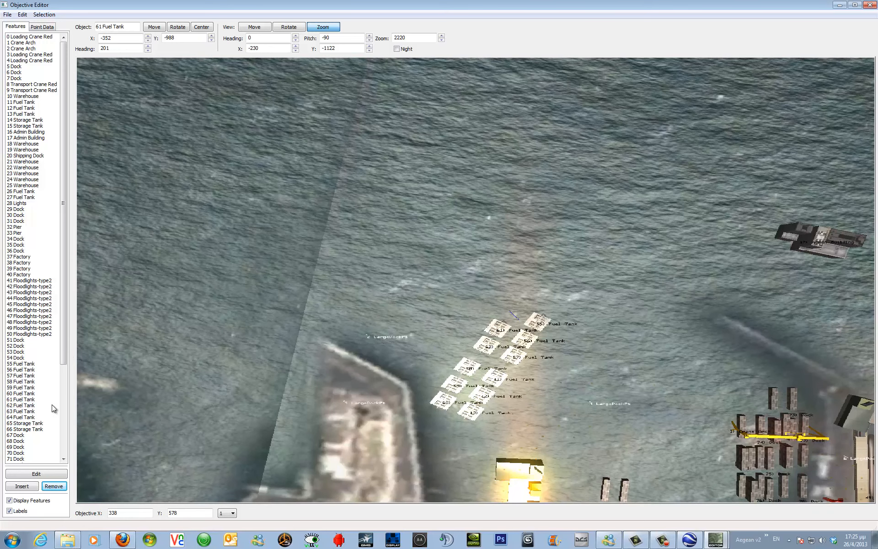
left_click(13, 364)
left_click(62, 488)
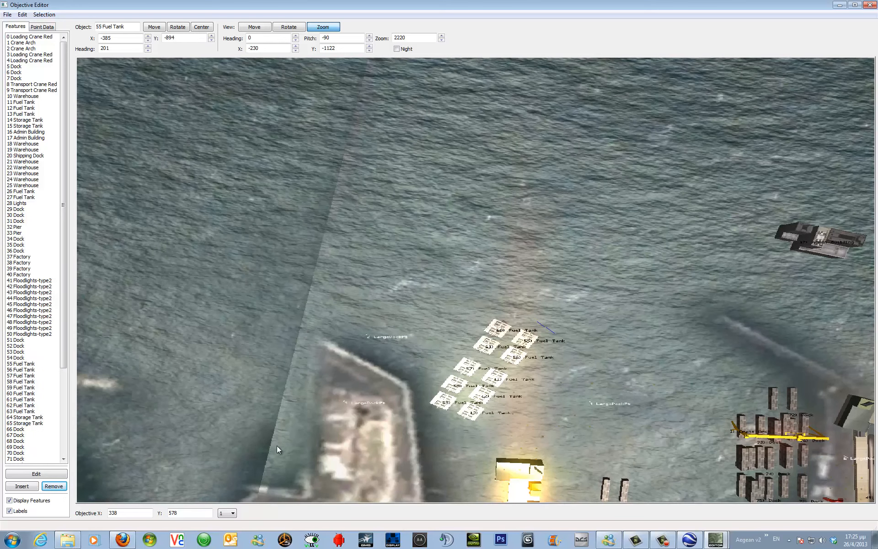
Insert a new feature at position 55 and open its feature type chooser.
left_click(21, 488)
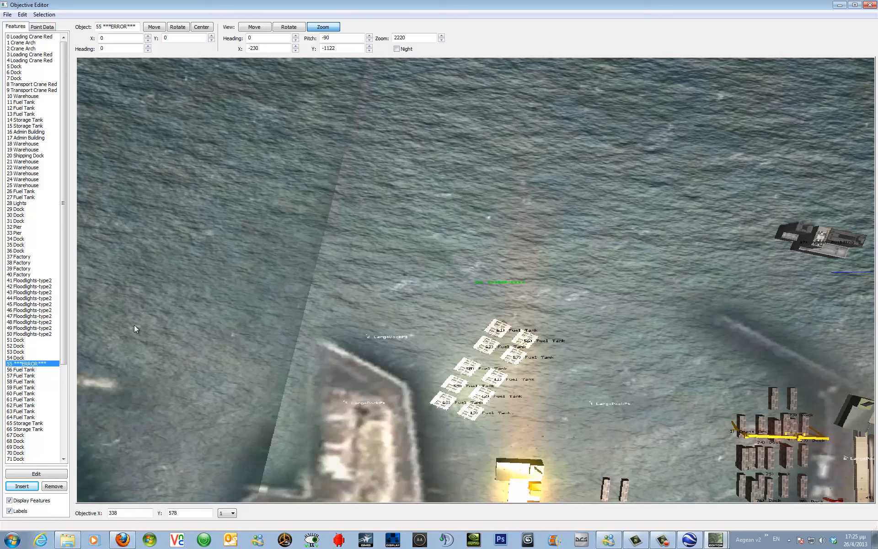
left_click(25, 357)
left_click(25, 363)
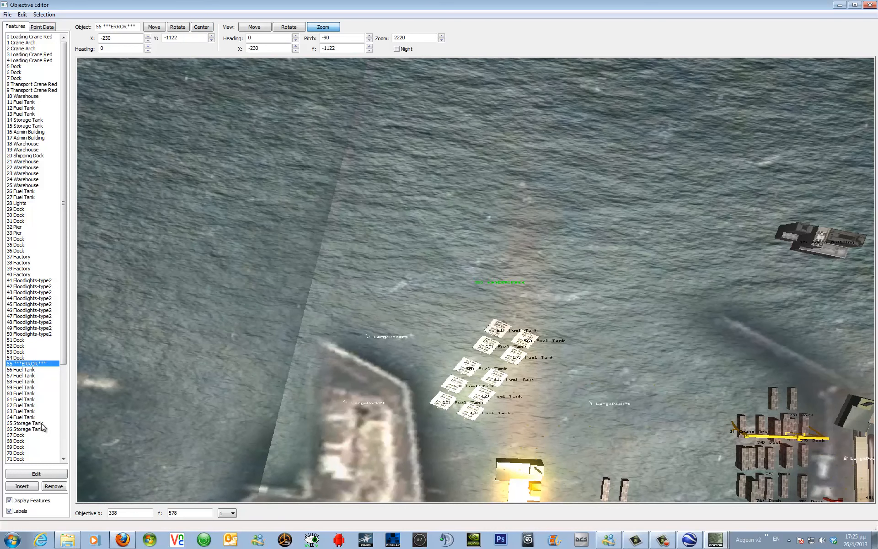
left_click(54, 474)
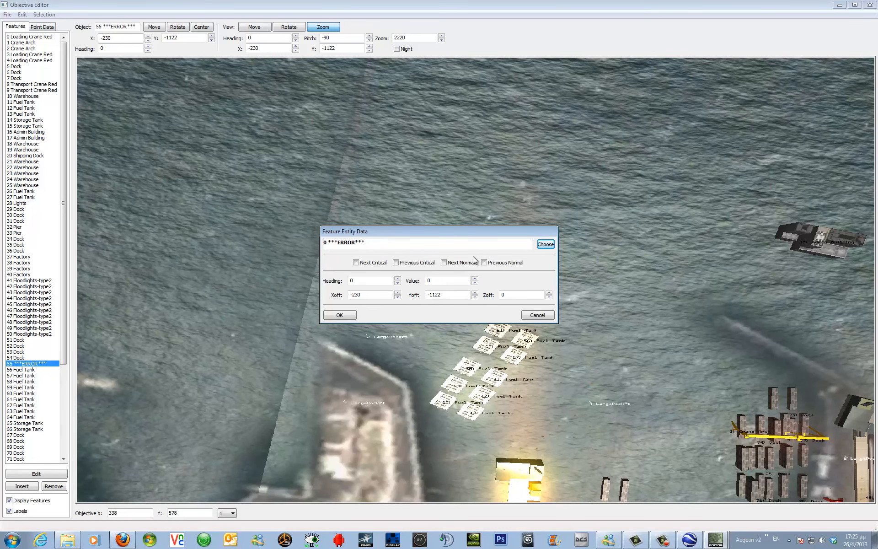
left_click(545, 245)
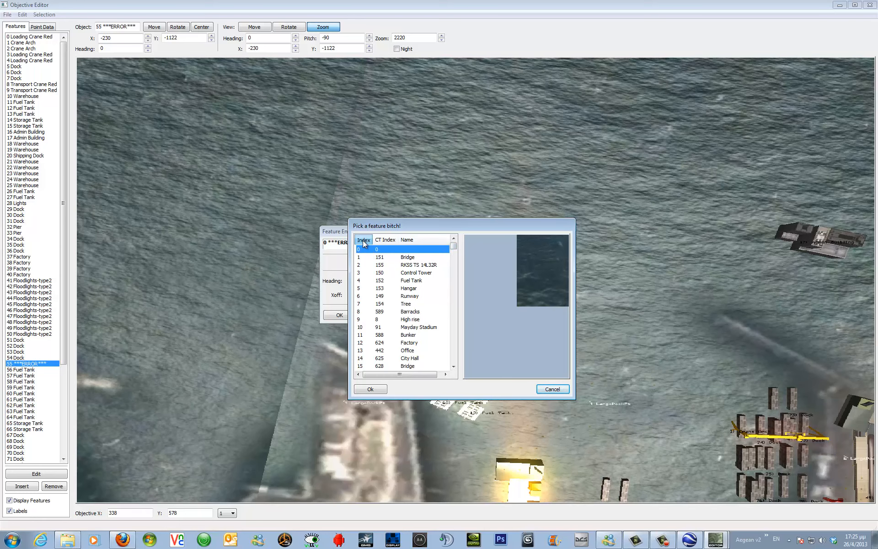
Choose Fuel Tank (index 45, CT index 112) as the new feature's type and confirm the feature data.
left_click(378, 243)
left_click(425, 241)
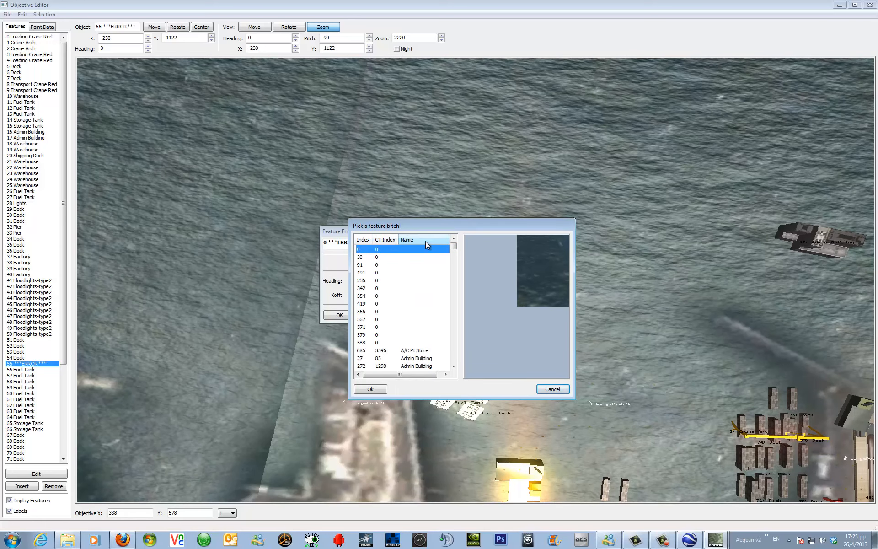
left_click_drag(453, 247, 457, 265)
left_click(414, 320)
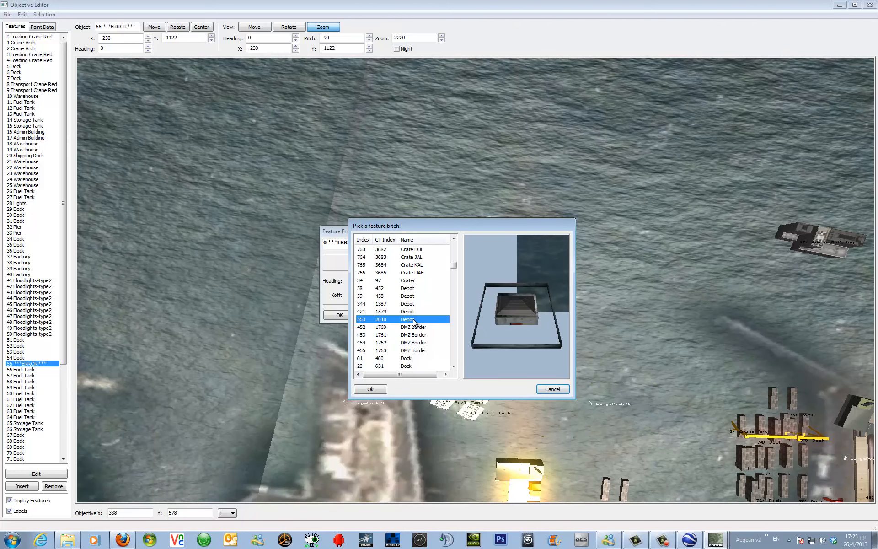
left_click(408, 358)
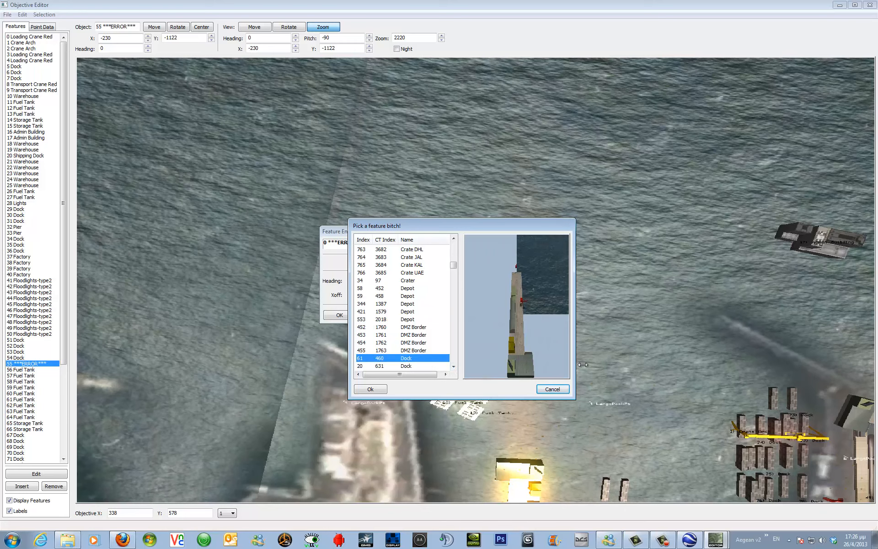
left_click(421, 367)
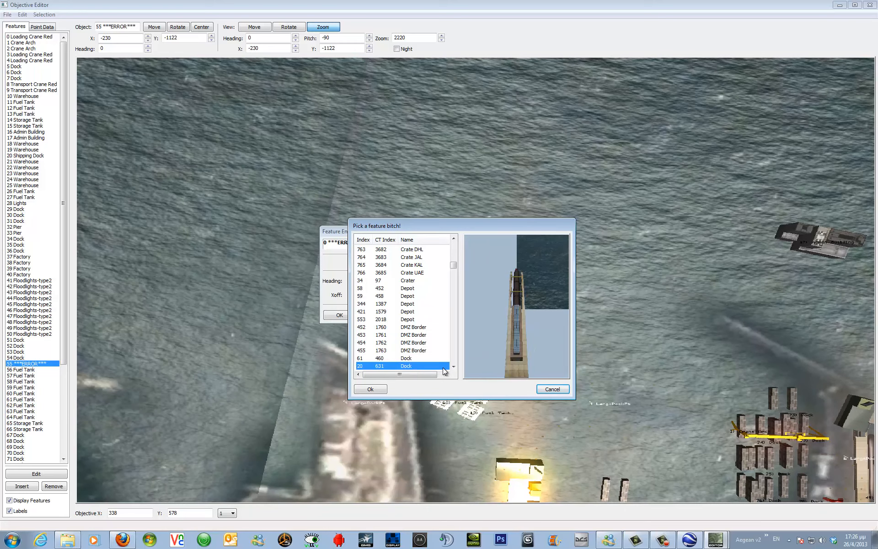
left_click(453, 366)
left_click(454, 366)
left_click(454, 366)
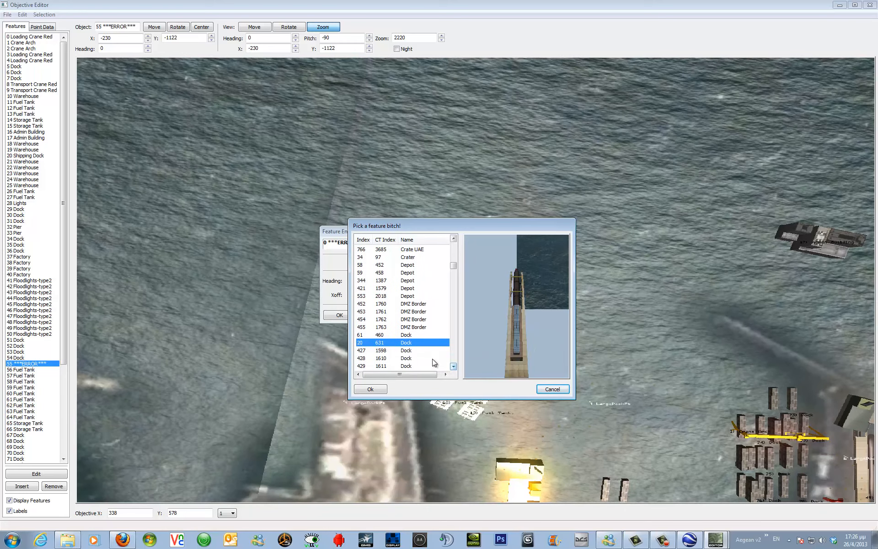
left_click(406, 351)
left_click(406, 359)
left_click(405, 365)
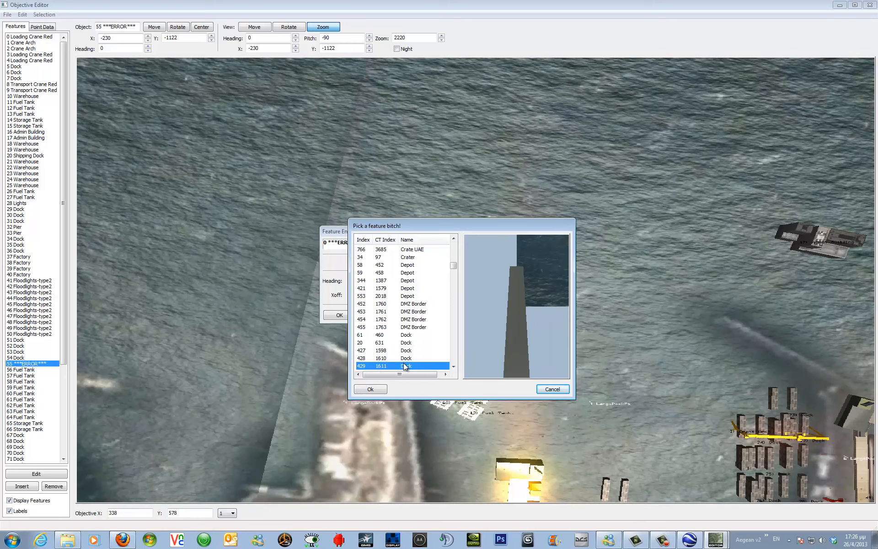
left_click(453, 368)
scroll(454, 369, "down", 2)
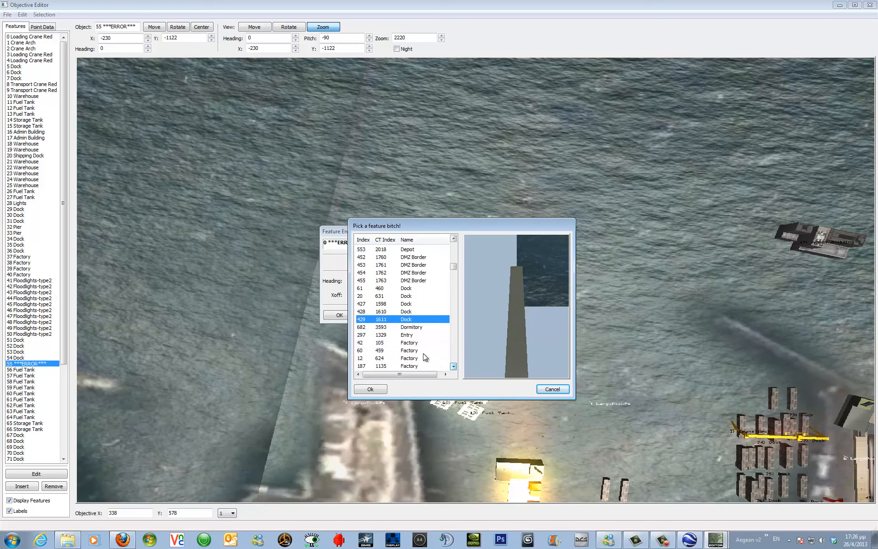
left_click(410, 327)
left_click(409, 336)
left_click(413, 357)
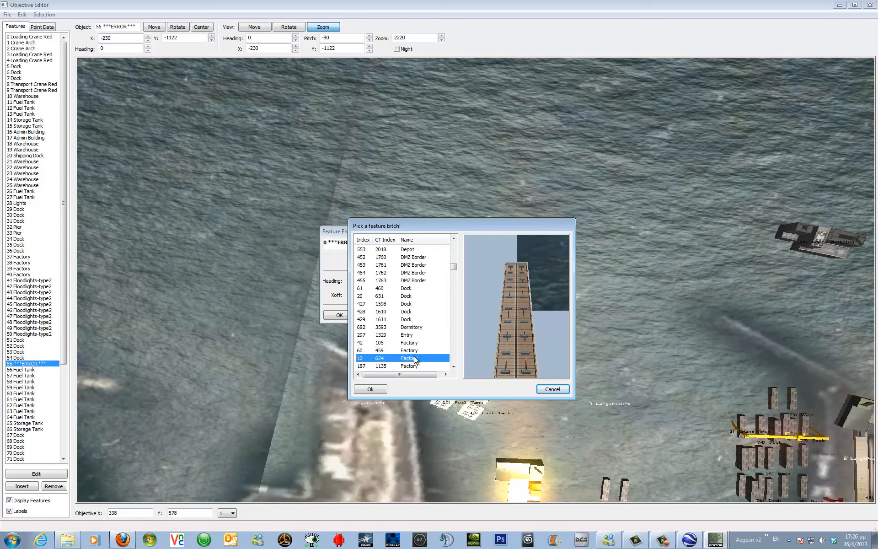
left_click(421, 351)
scroll(449, 366, "down", 5)
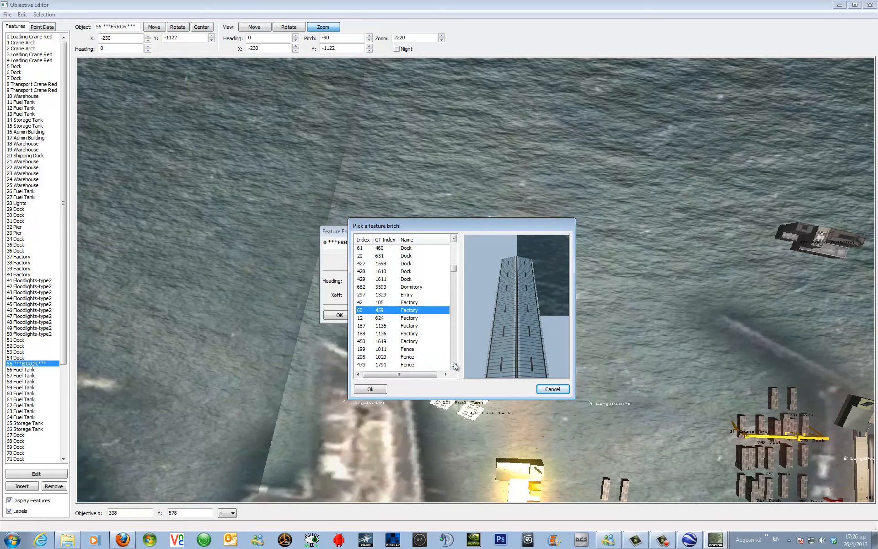
left_click(411, 360)
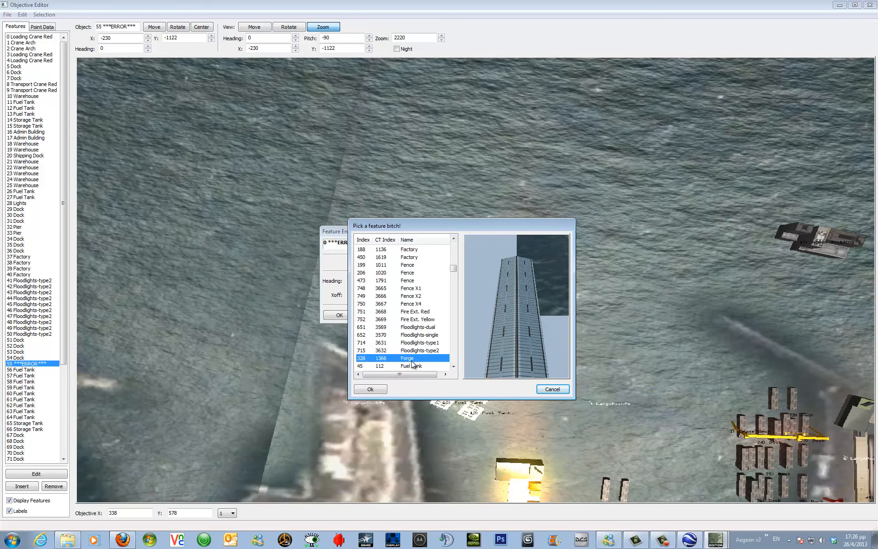
left_click(416, 304)
left_click(414, 288)
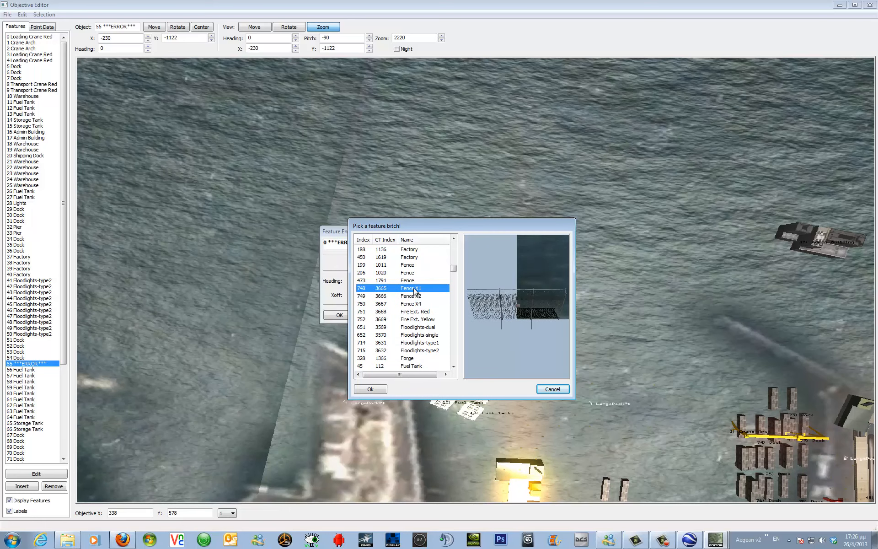
left_click(414, 273)
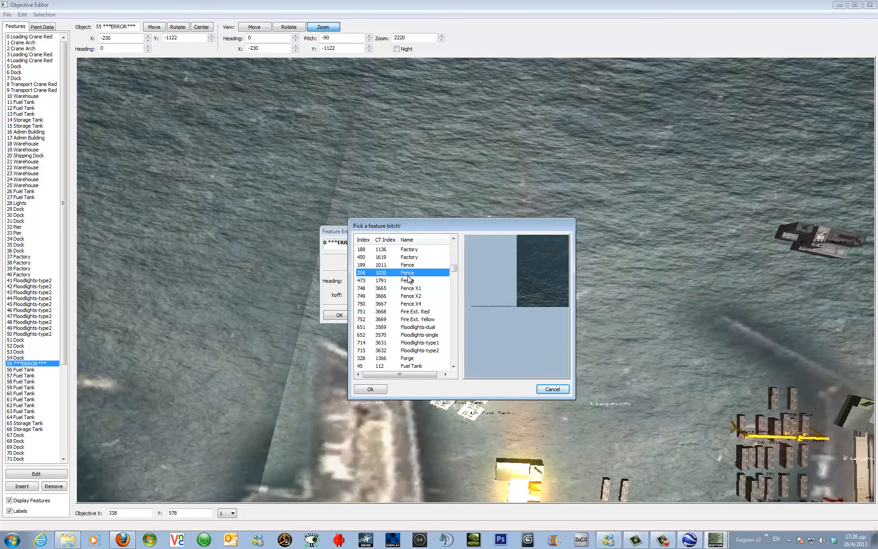
left_click(417, 360)
left_click(417, 366)
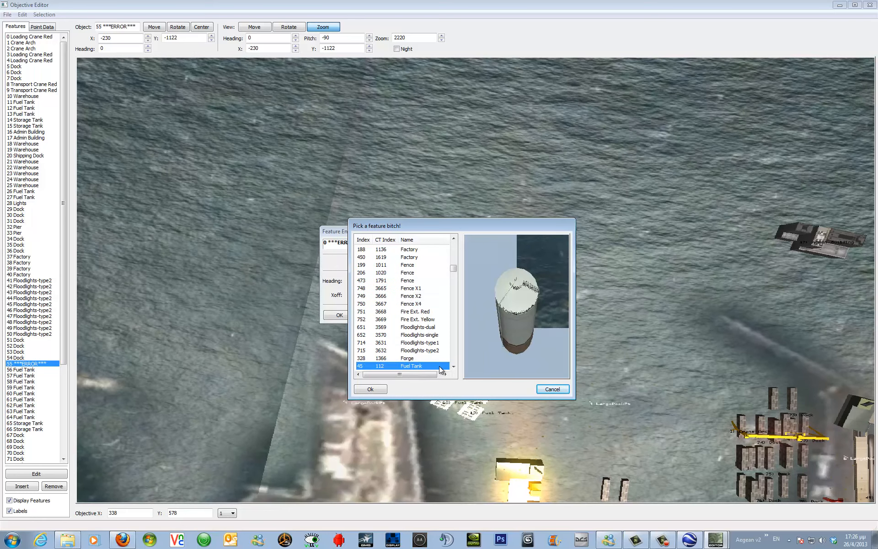
left_click(375, 389)
left_click(341, 315)
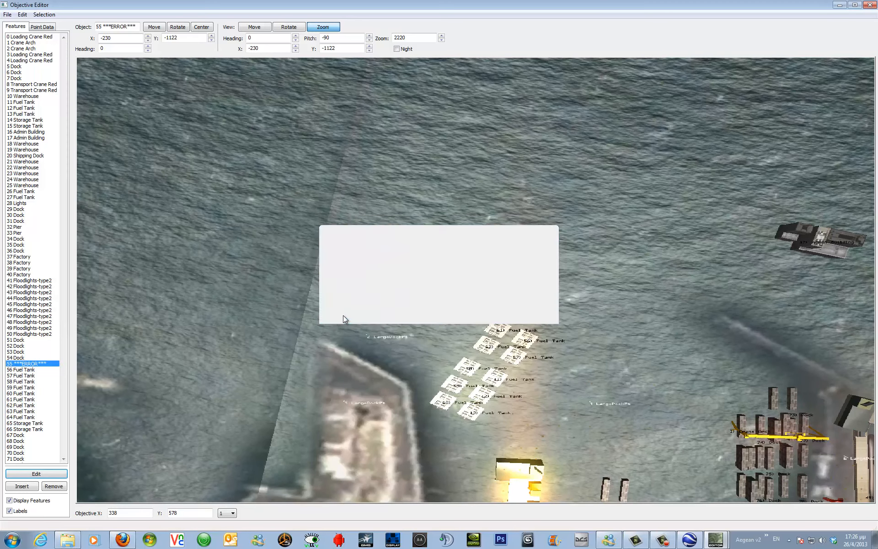
Tilt the view onto the new fuel tank and select 55 Fuel Tank in the feature list.
left_click(284, 28)
left_click_drag(383, 225, 389, 250)
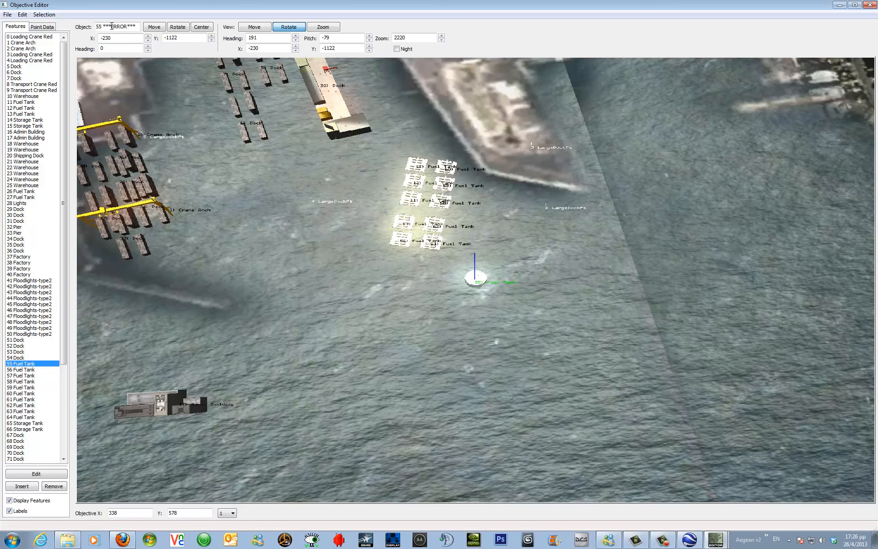
left_click(28, 364)
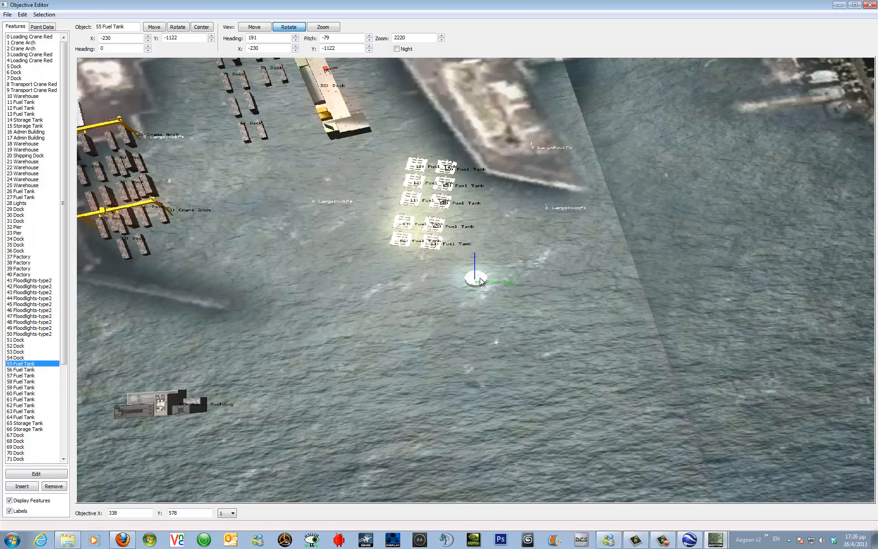
Move fuel tank 55 from the water onto the harbour pier, to about X -1151, Y -1414.
left_click(255, 29)
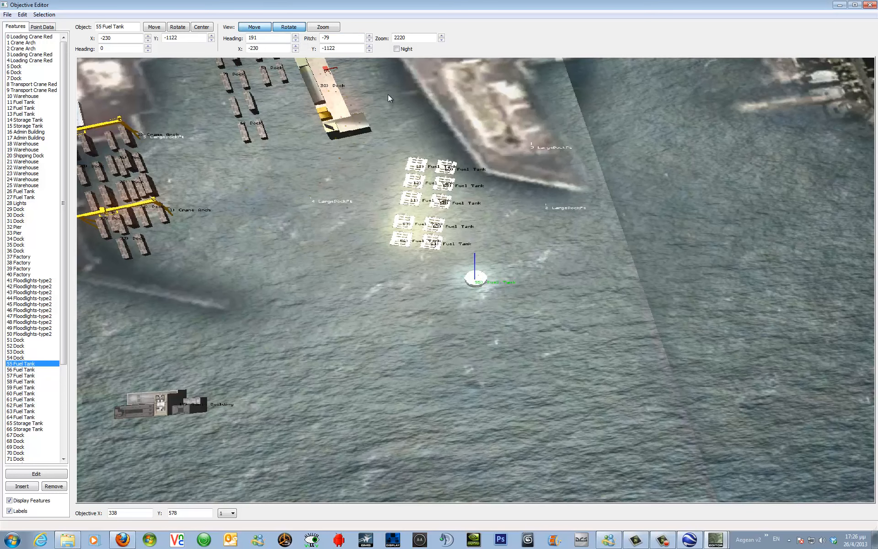
left_click_drag(432, 109, 431, 109)
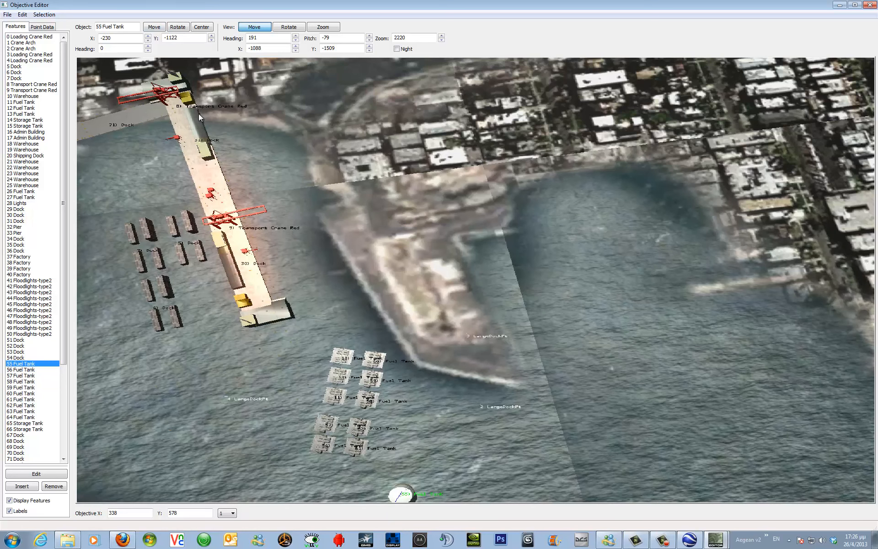
left_click(154, 30)
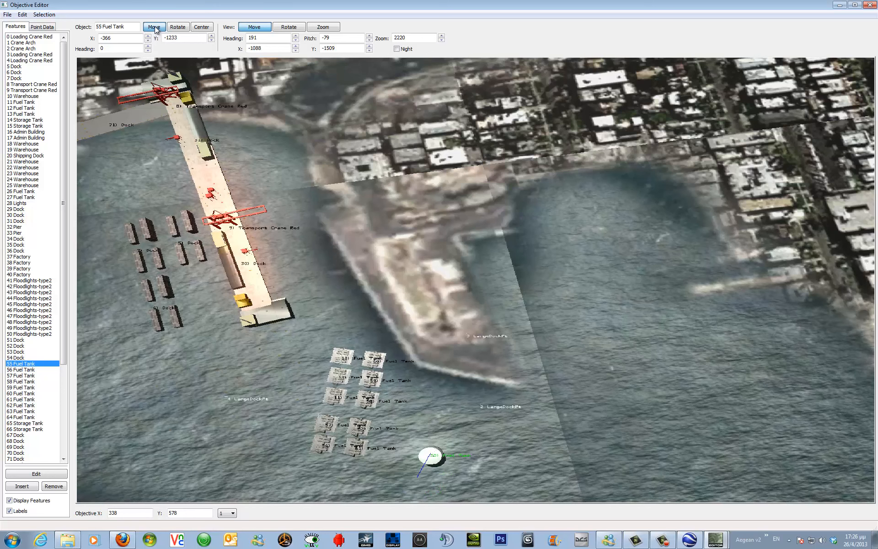
left_click_drag(155, 28, 155, 28)
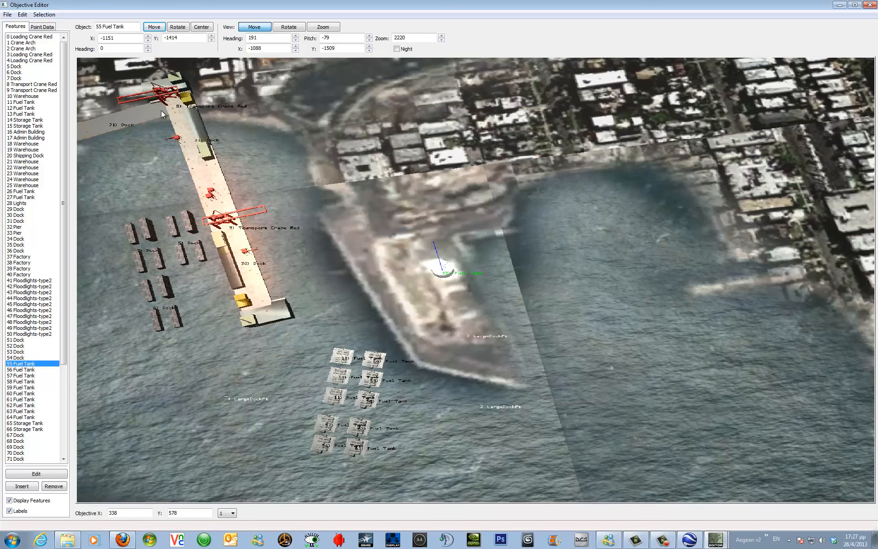
Examine the objective's point data lists and the positions of the large dock points.
left_click(41, 27)
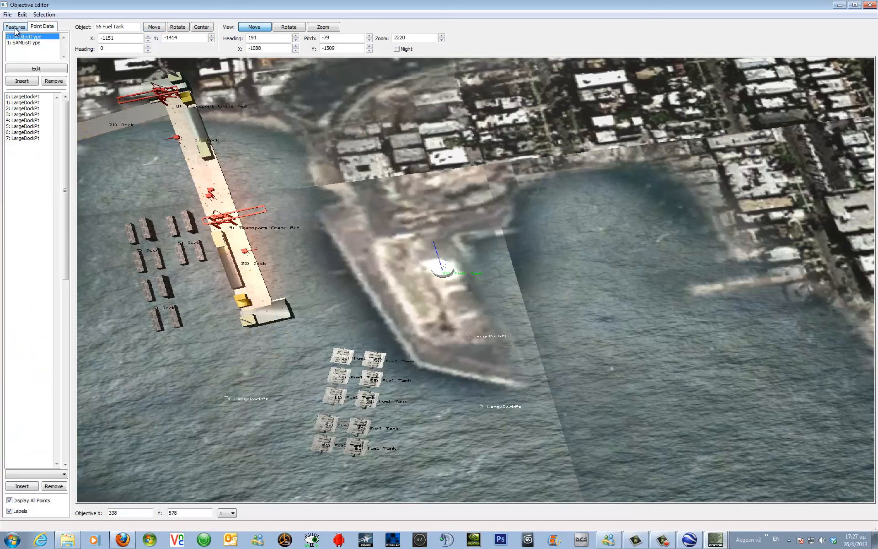
left_click(40, 43)
left_click(39, 37)
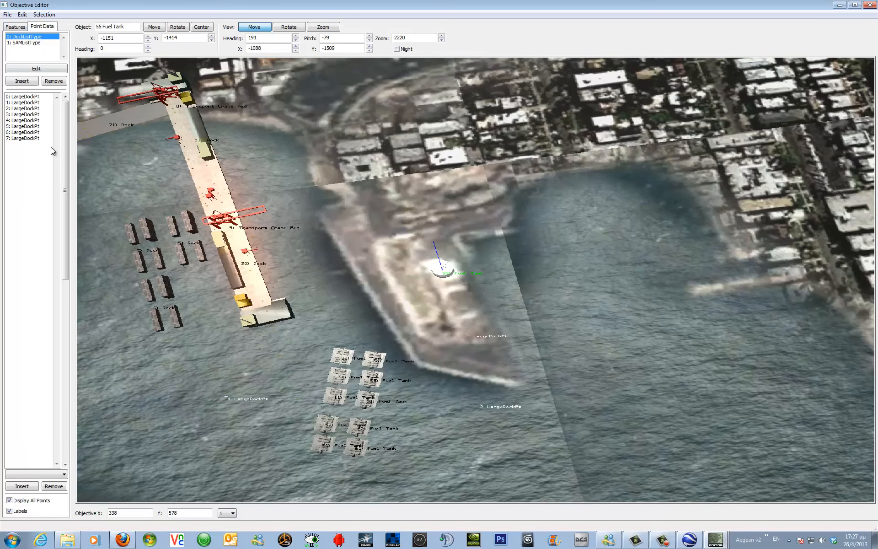
left_click(28, 97)
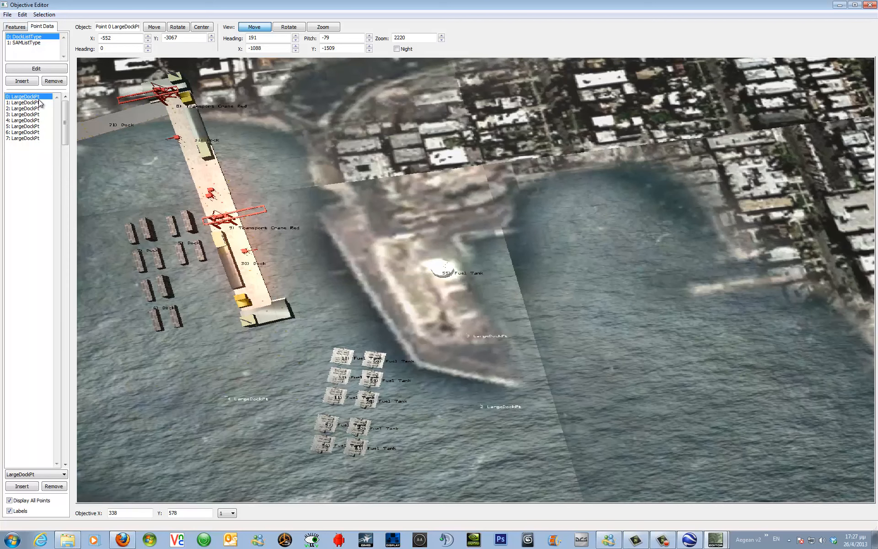
left_click(30, 104)
double_click(30, 103)
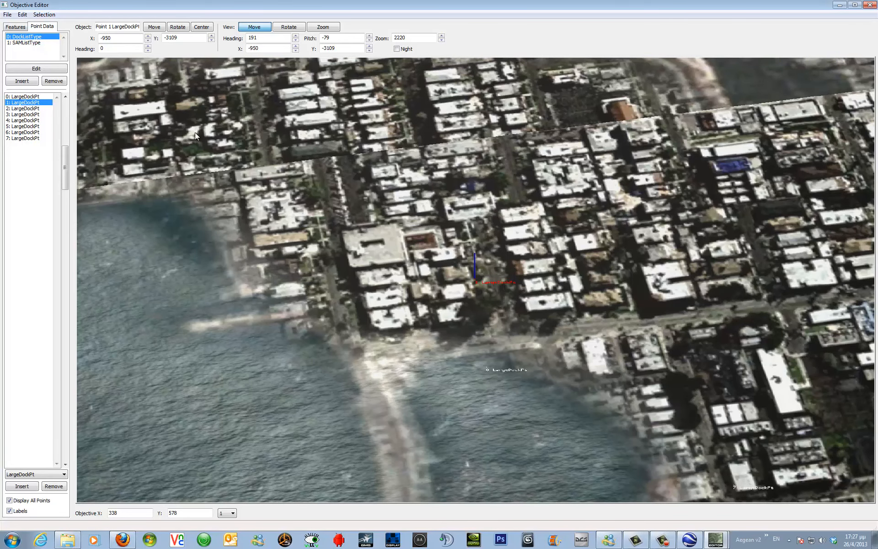
double_click(32, 98)
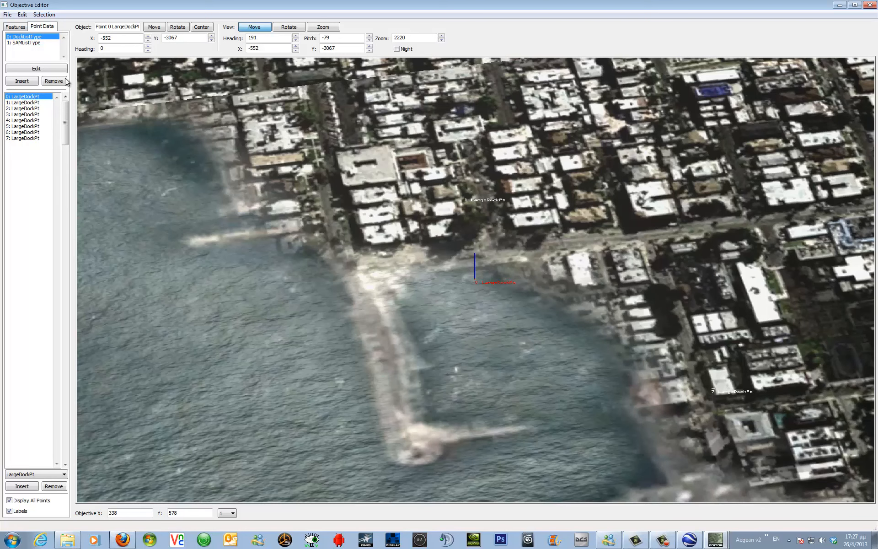
Move large dock point 1 to about X -385, Y -2145 and point 0 to about X -29, Y -2123 with heading 21.
left_click(16, 104)
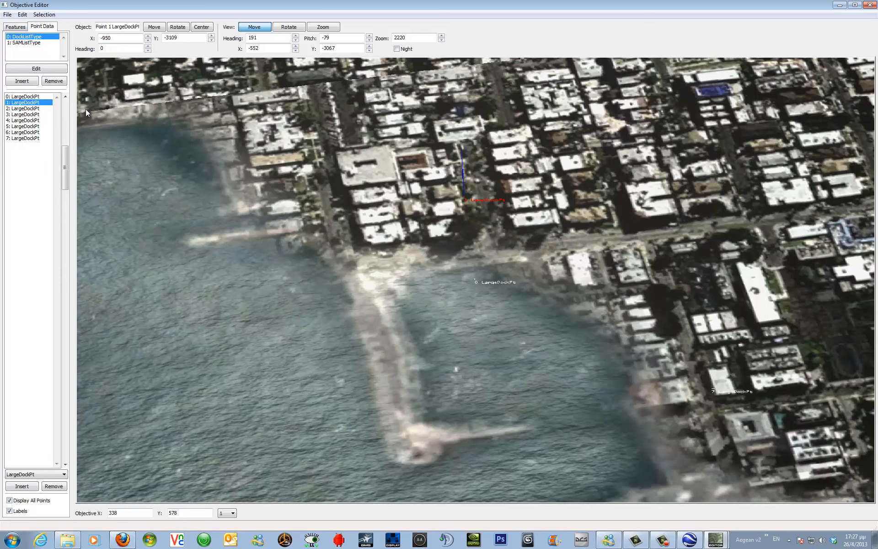
left_click(155, 28)
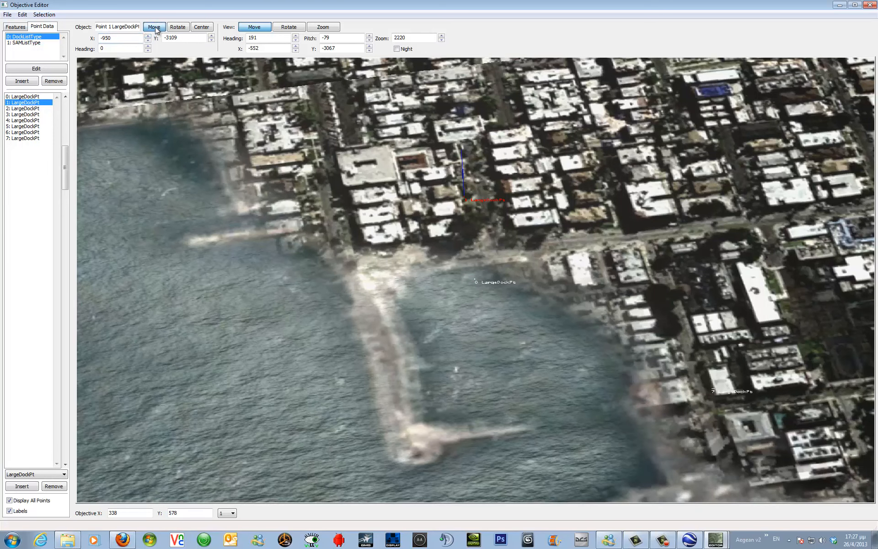
left_click_drag(156, 28, 156, 28)
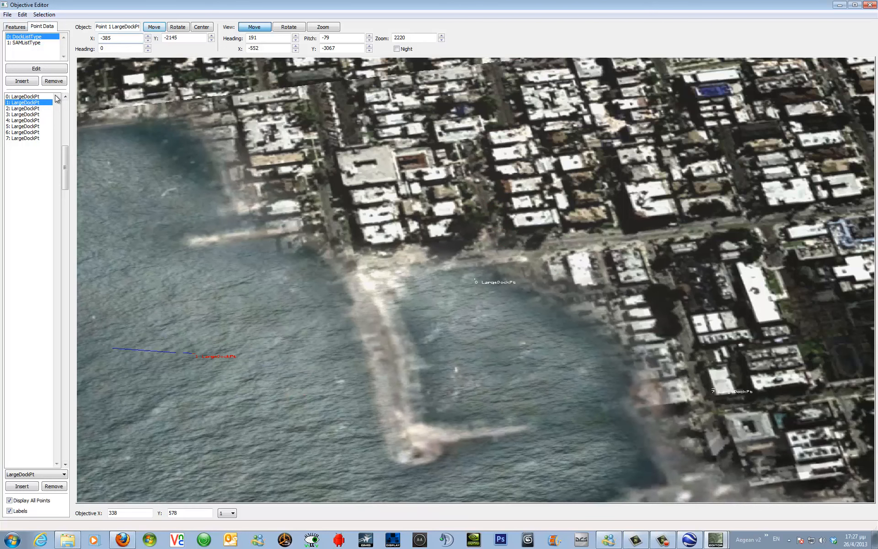
left_click(22, 97)
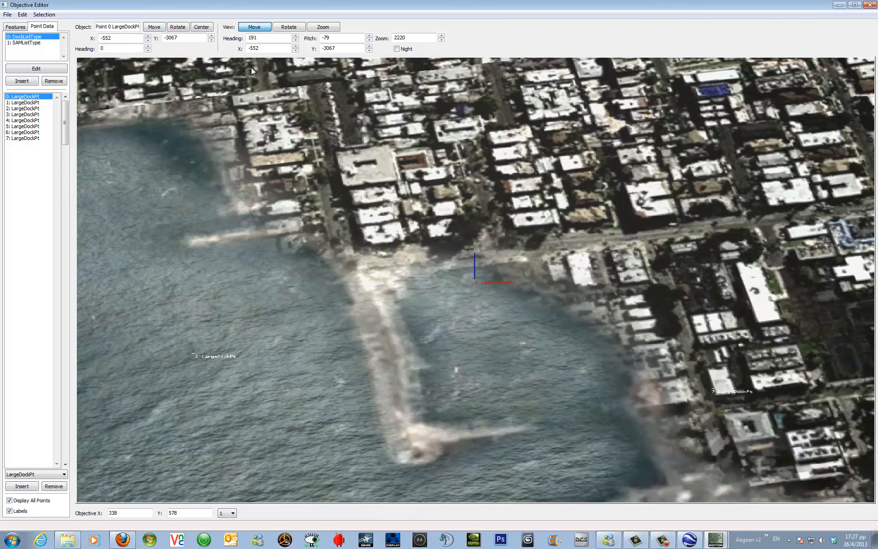
left_click_drag(152, 28, 180, 32)
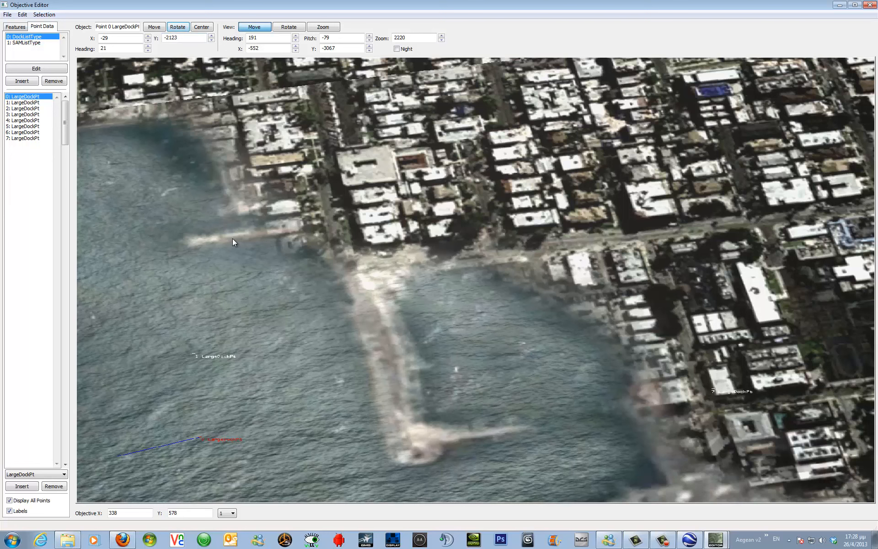
Select all ten points of the SAM list and move them together to about X -10000, Y -7050.
left_click(21, 43)
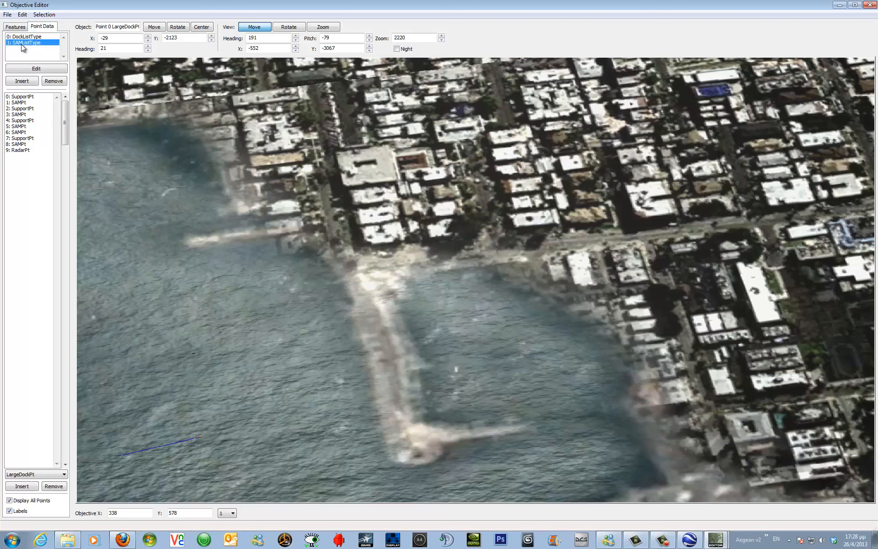
left_click(27, 97)
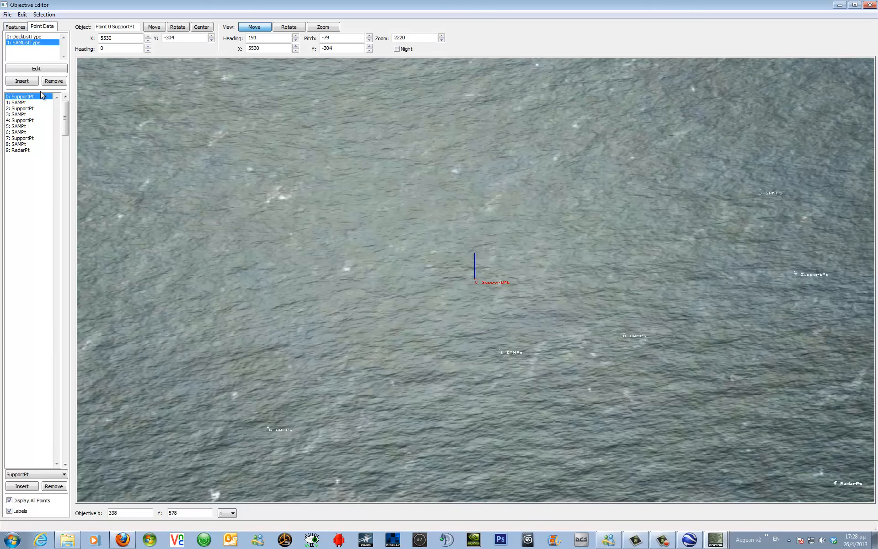
left_click(21, 103)
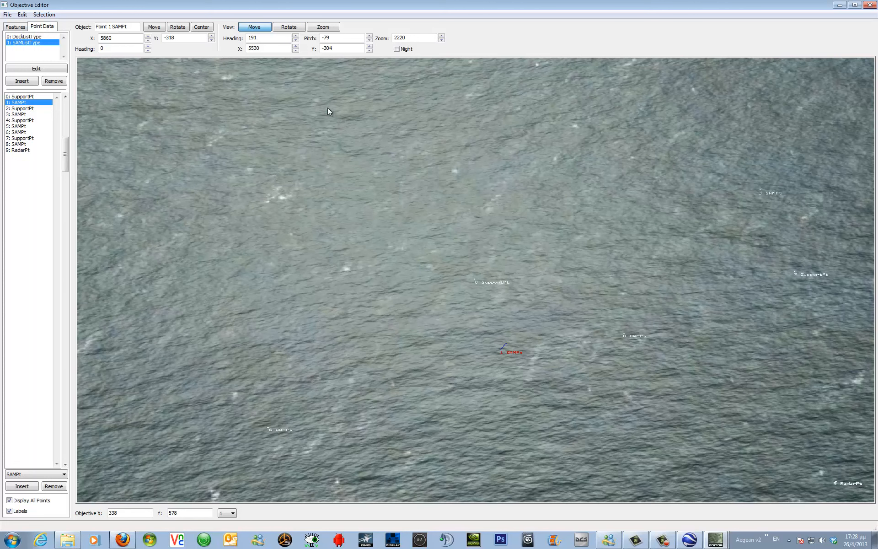
left_click(323, 27)
left_click_drag(354, 161, 414, 295)
left_click_drag(414, 208, 407, 185)
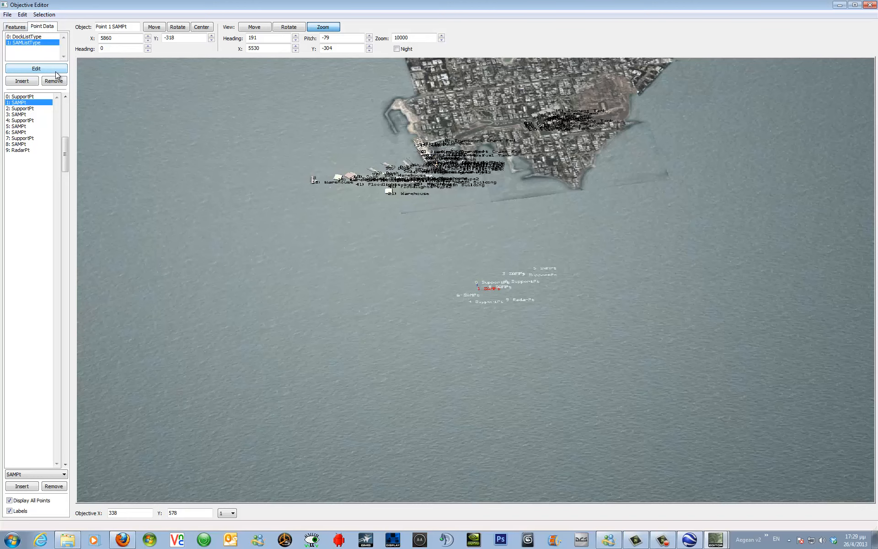
left_click(30, 97)
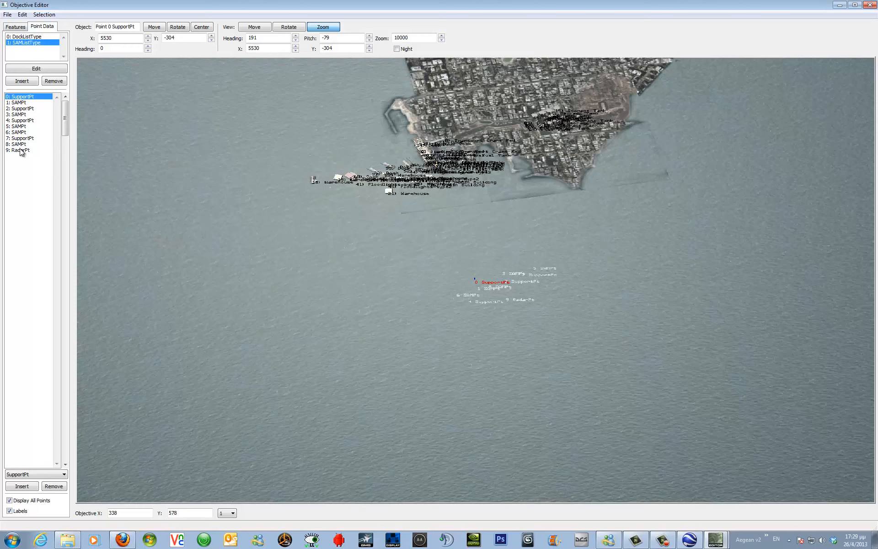
left_click(20, 150)
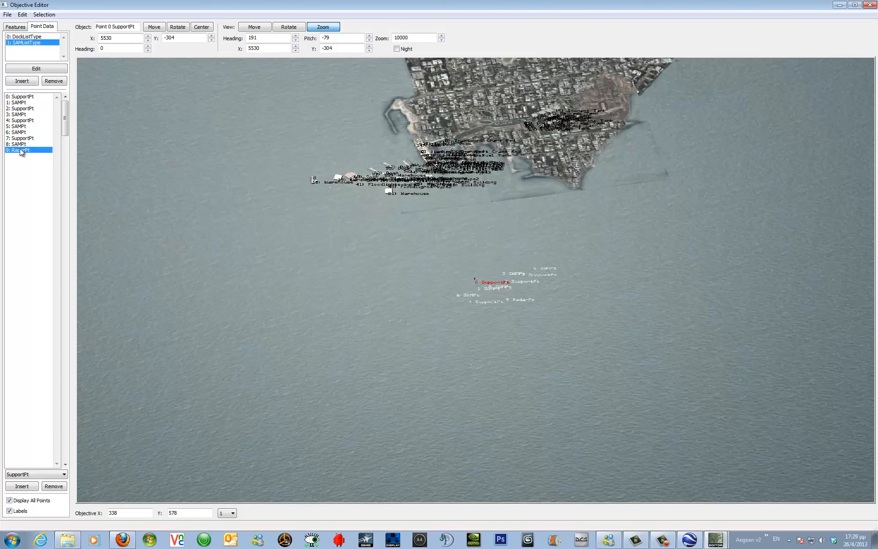
left_click(21, 98, "shift")
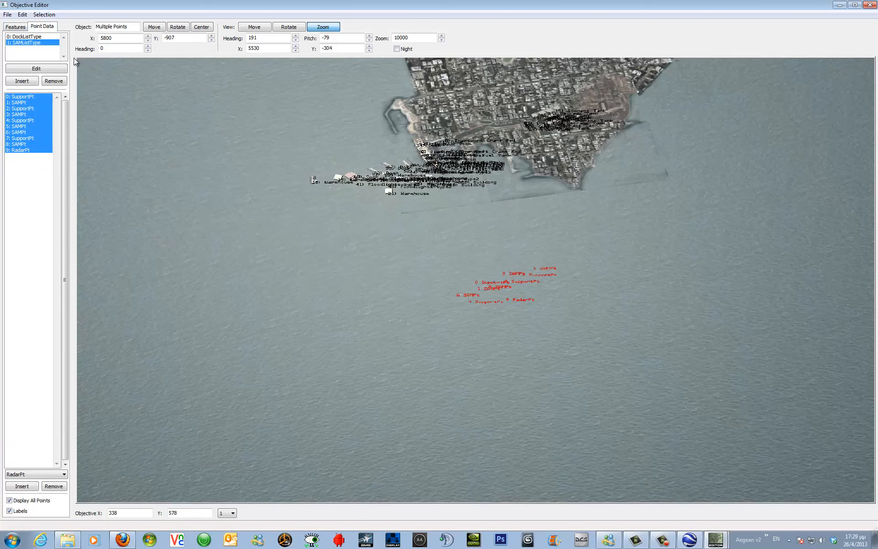
left_click(155, 27)
left_click(254, 27)
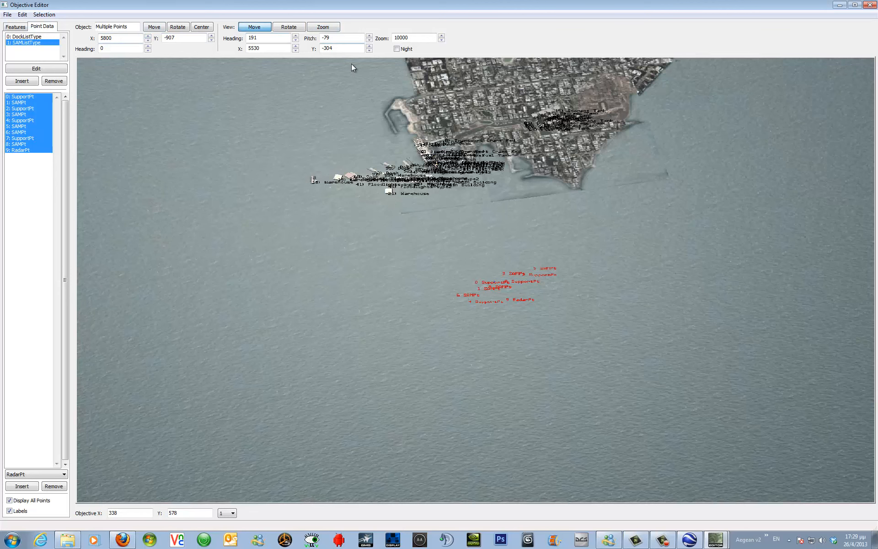
left_click(353, 68)
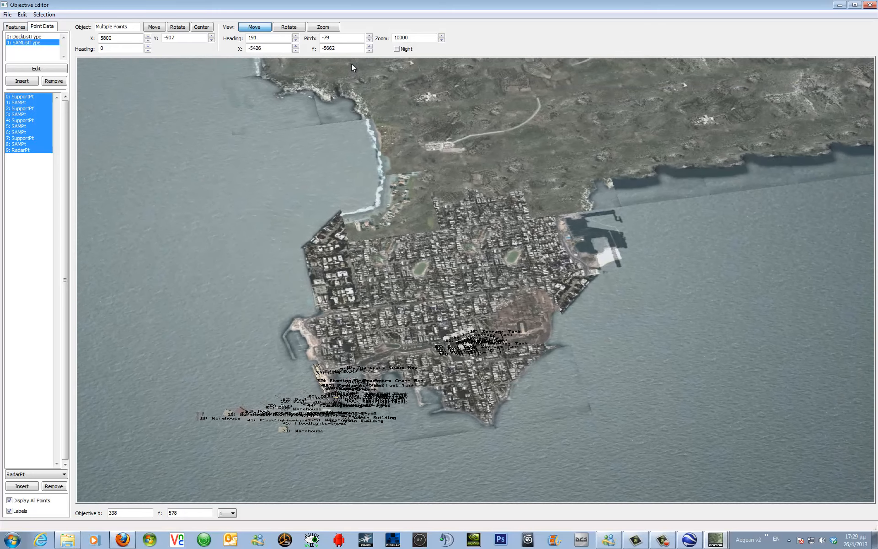
left_click(352, 67)
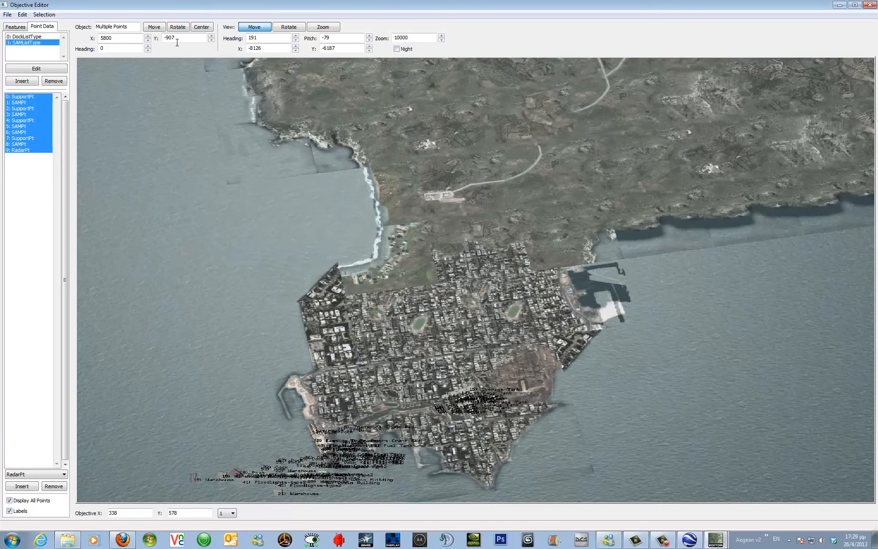
left_click(158, 29)
left_click(154, 27)
left_click_drag(153, 28, 154, 28)
Select all eight large dock points and move them together into the water south of the piers, to about X 1311, Y -1026.
left_click(35, 36)
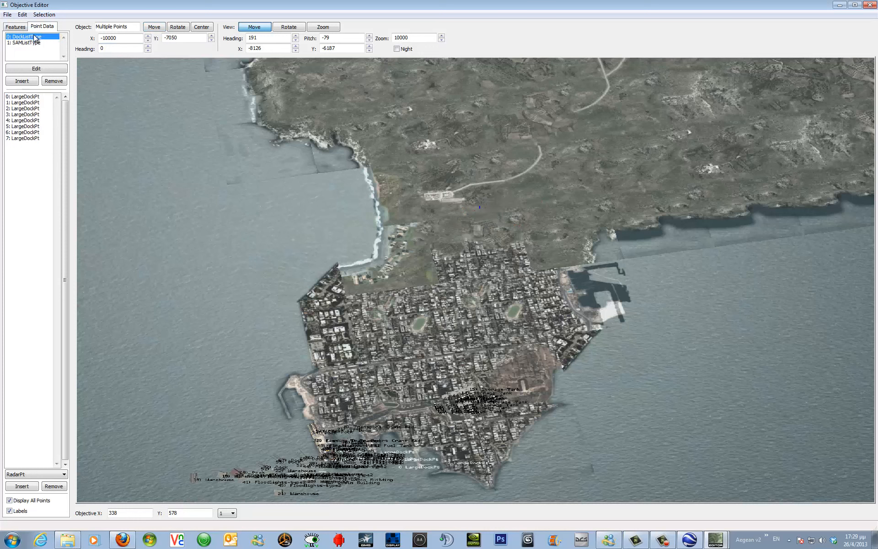
left_click(30, 97)
left_click(30, 138, "shift")
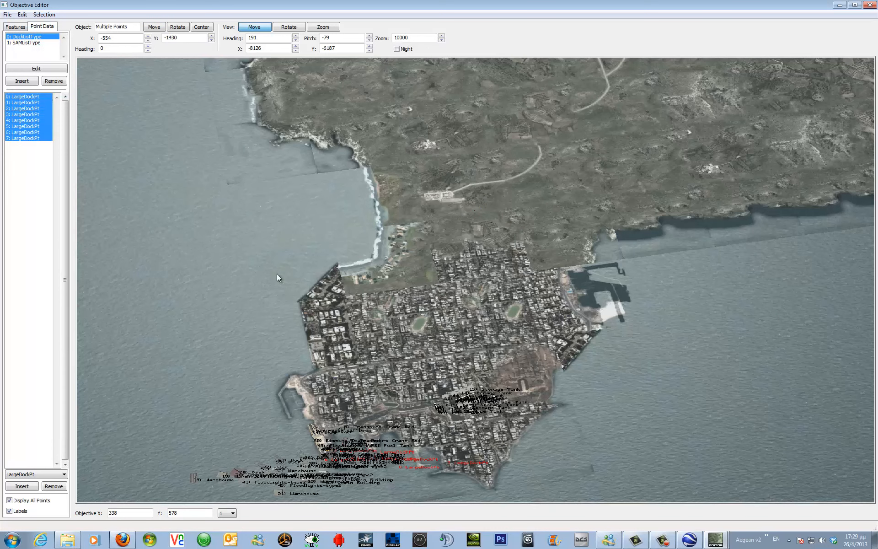
left_click_drag(330, 278, 330, 115)
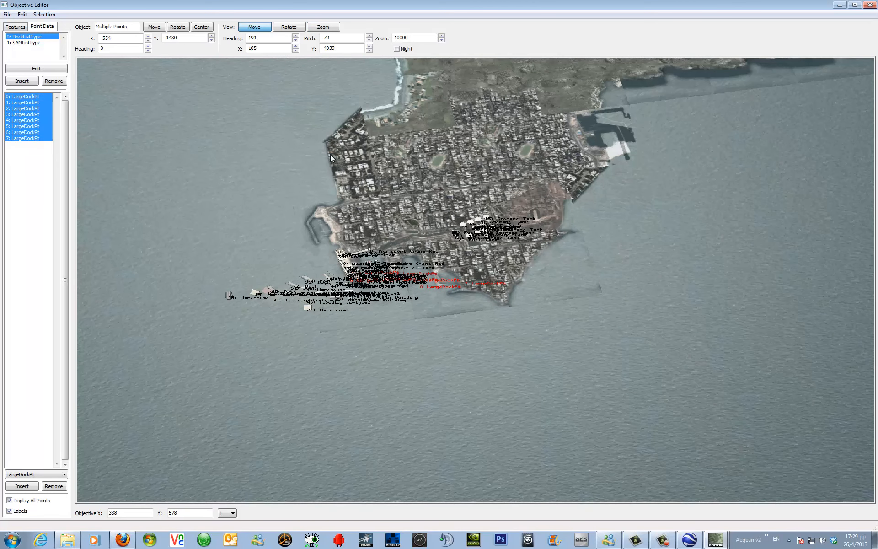
left_click(323, 27)
left_click_drag(406, 348, 403, 336)
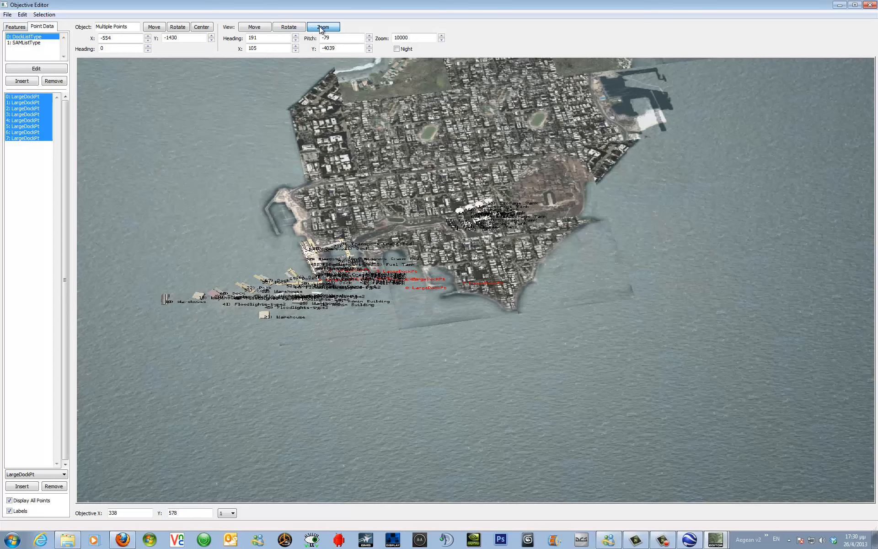
left_click_drag(418, 310, 418, 340)
mouse_move(415, 313)
left_mouse_down()
mouse_move(413, 263)
mouse_move(416, 302)
left_mouse_up()
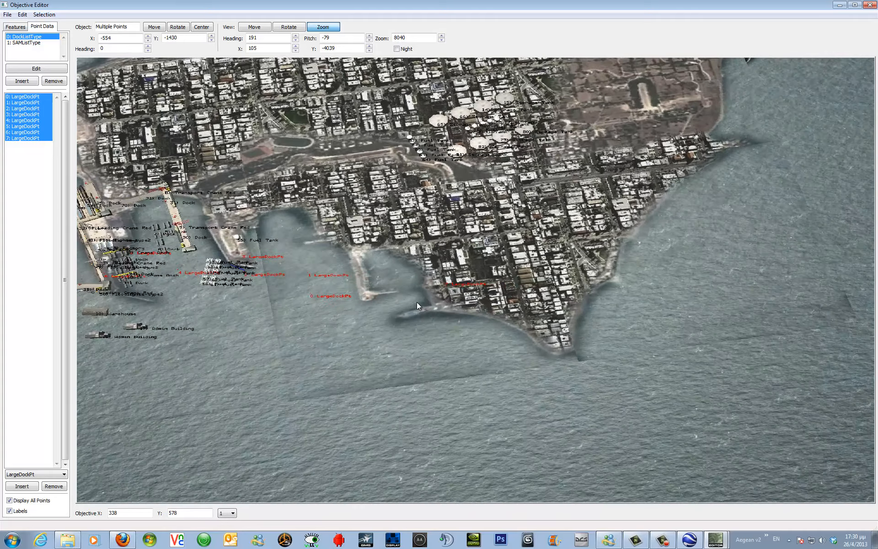
left_click(256, 28)
left_click_drag(224, 306, 224, 305)
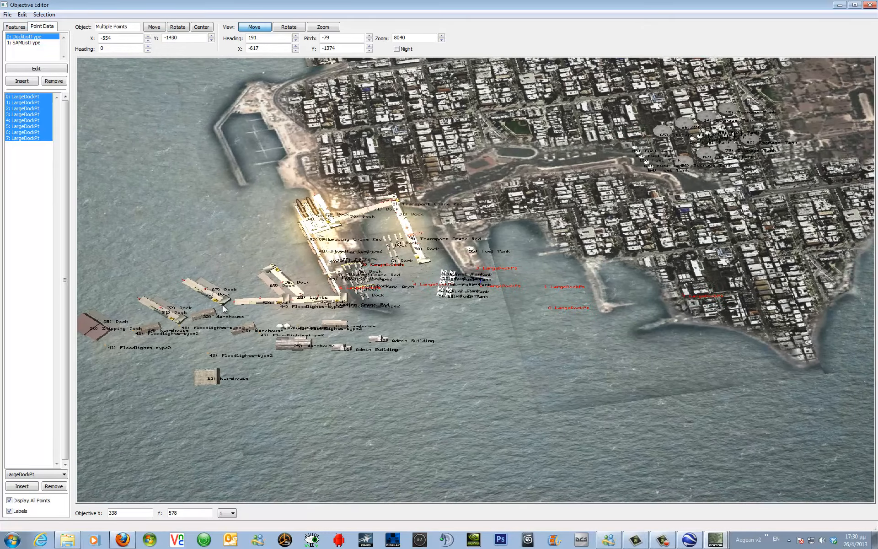
left_click(153, 27)
left_click_drag(152, 30, 151, 30)
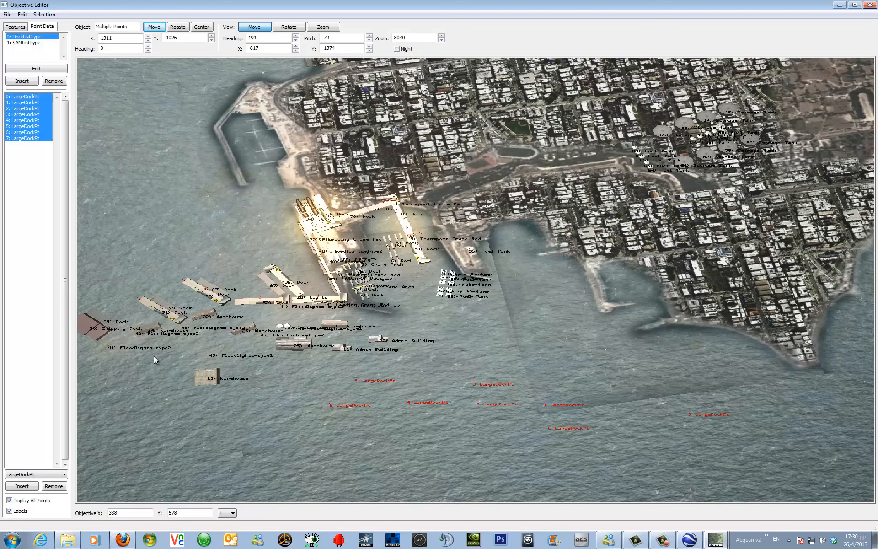
left_click(42, 169)
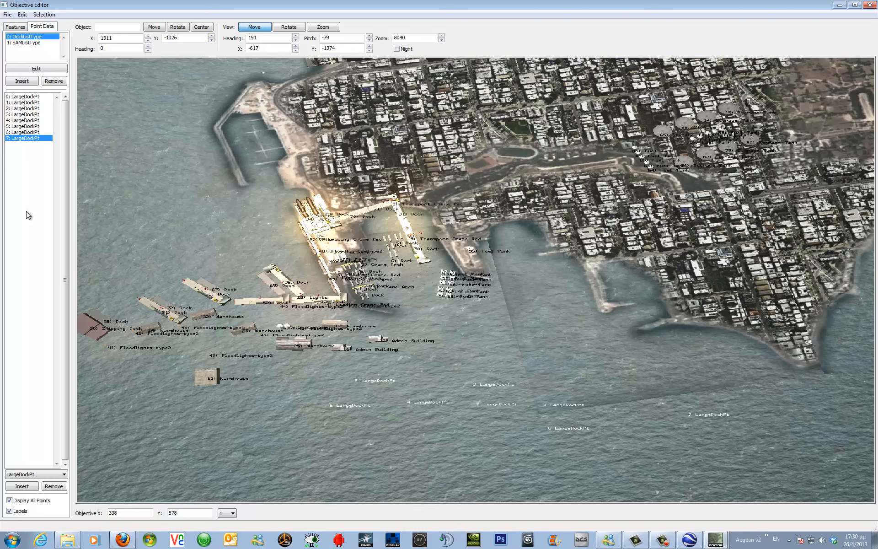
left_click(60, 476)
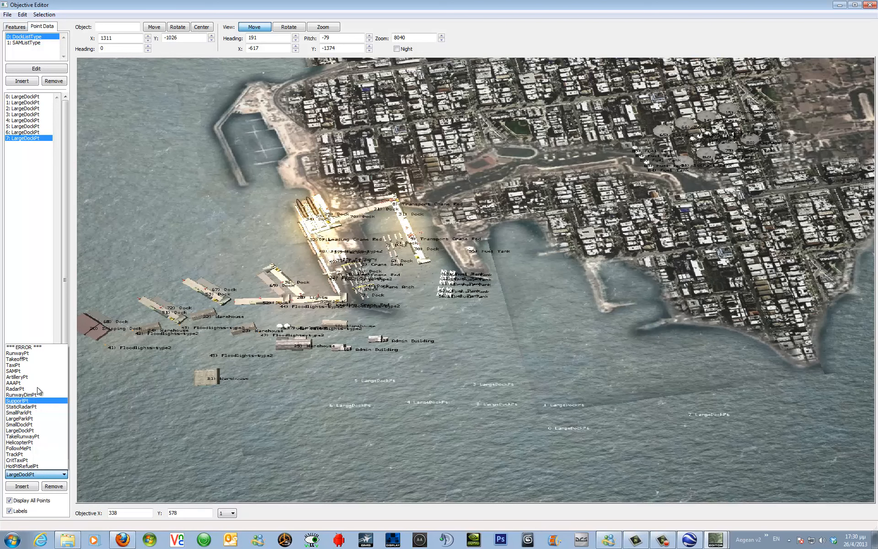
left_click(28, 83)
left_click(28, 84)
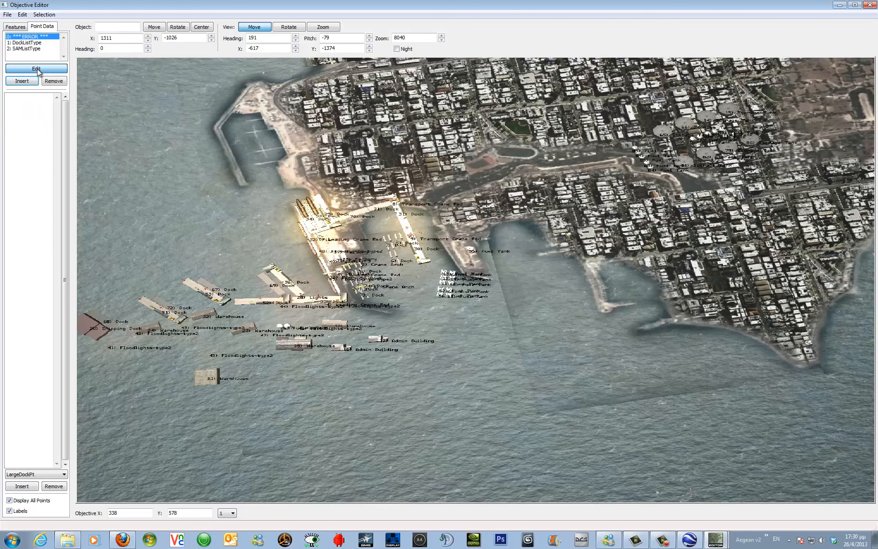
left_click(37, 69)
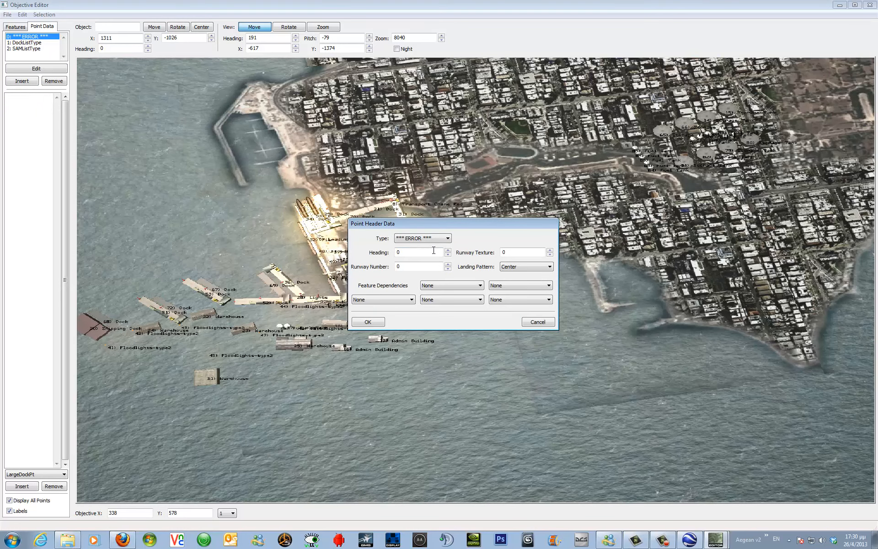
left_click(448, 239)
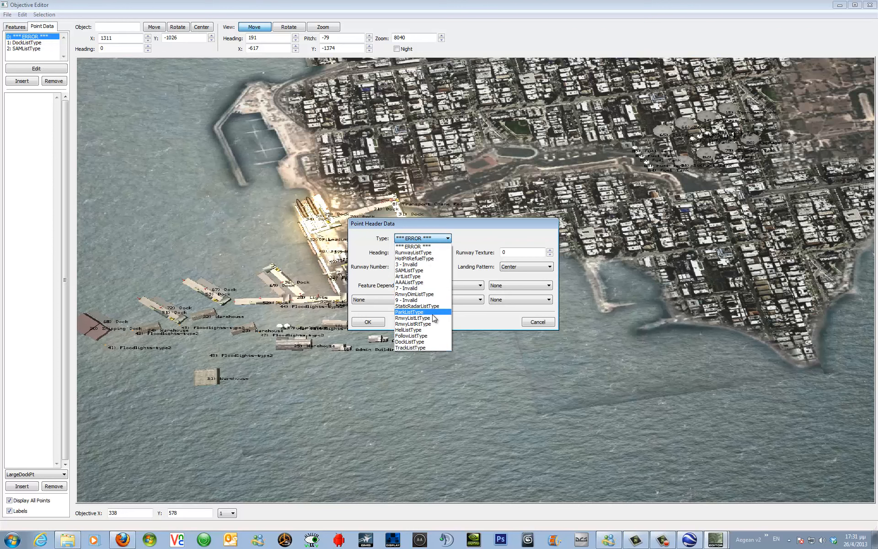
left_click(551, 325)
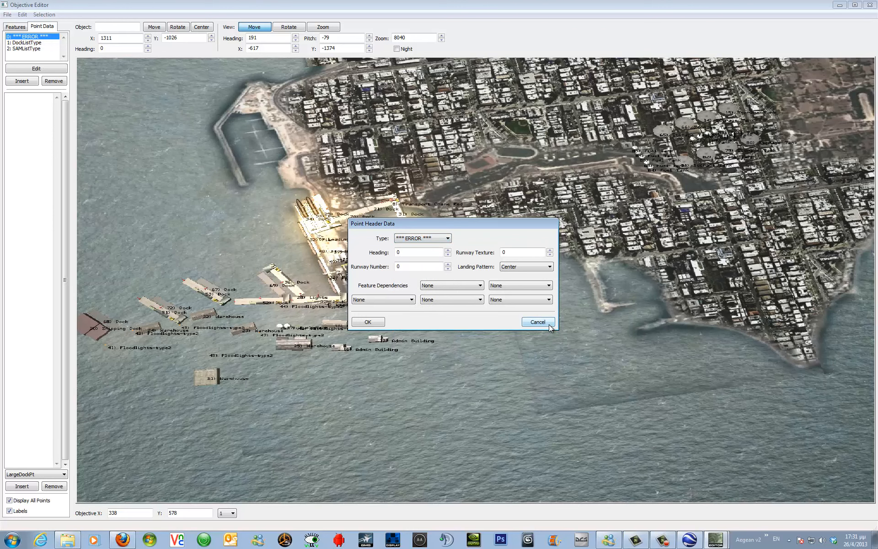
left_click(550, 324)
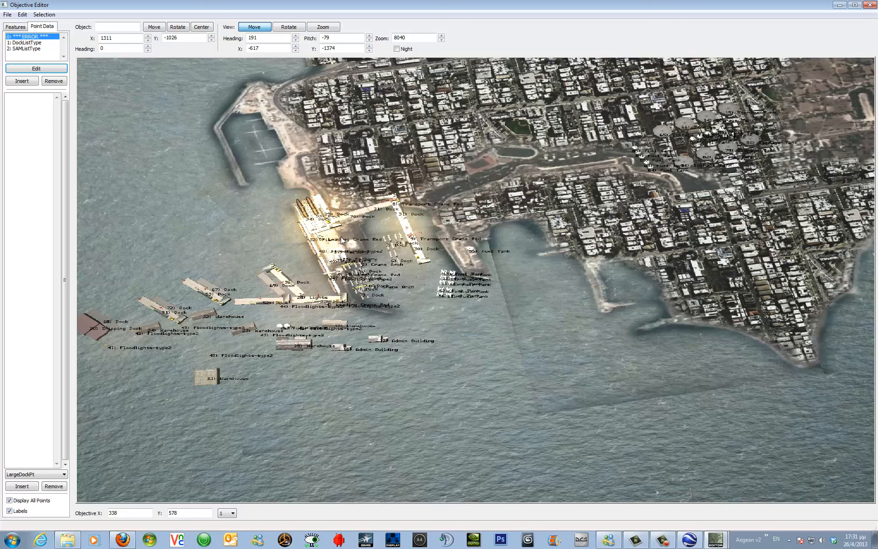
left_click(53, 82)
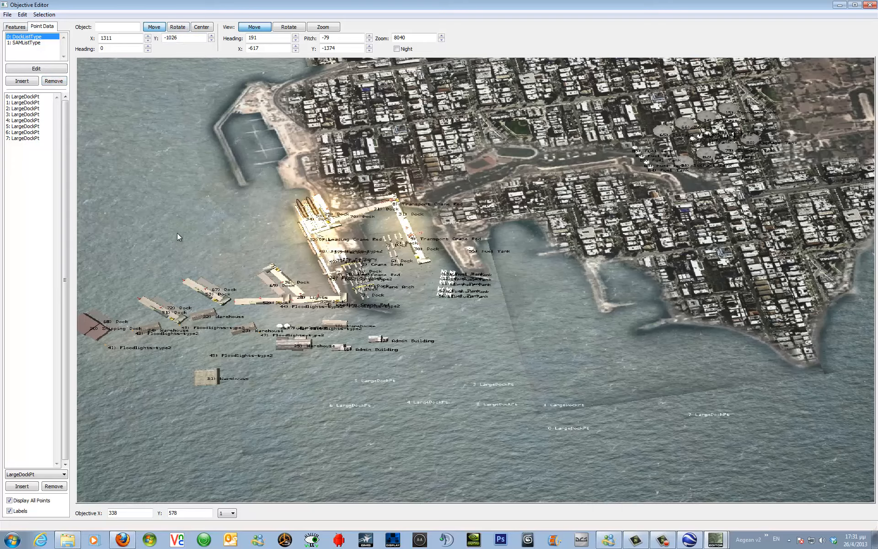
Save the RhodesPort objective to the database.
mouse_move(179, 237)
left_mouse_down()
mouse_move(210, 237)
mouse_move(157, 237)
mouse_move(177, 236)
left_mouse_up()
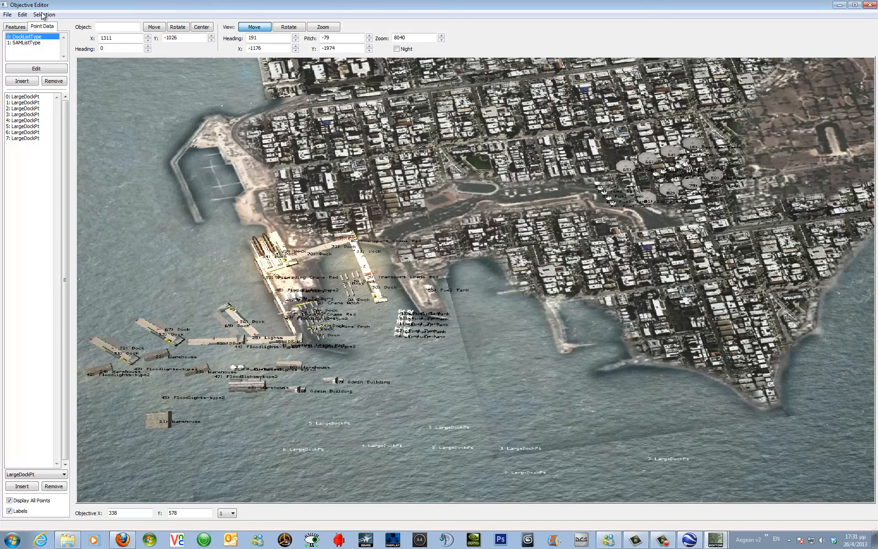
left_click(7, 14)
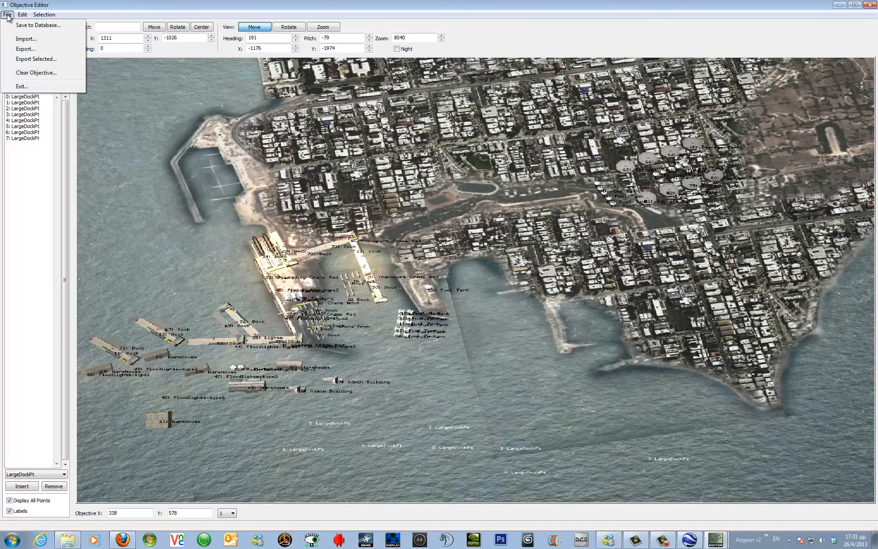
left_click(20, 26)
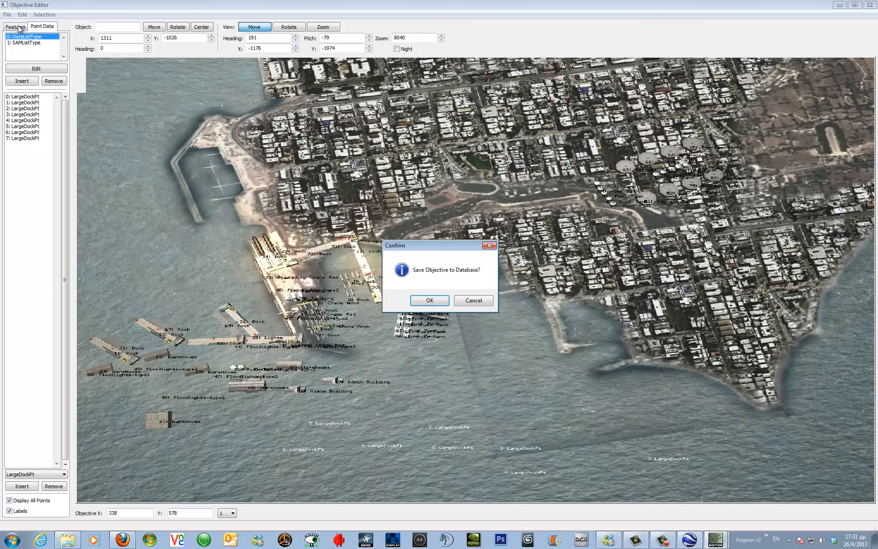
left_click(430, 301)
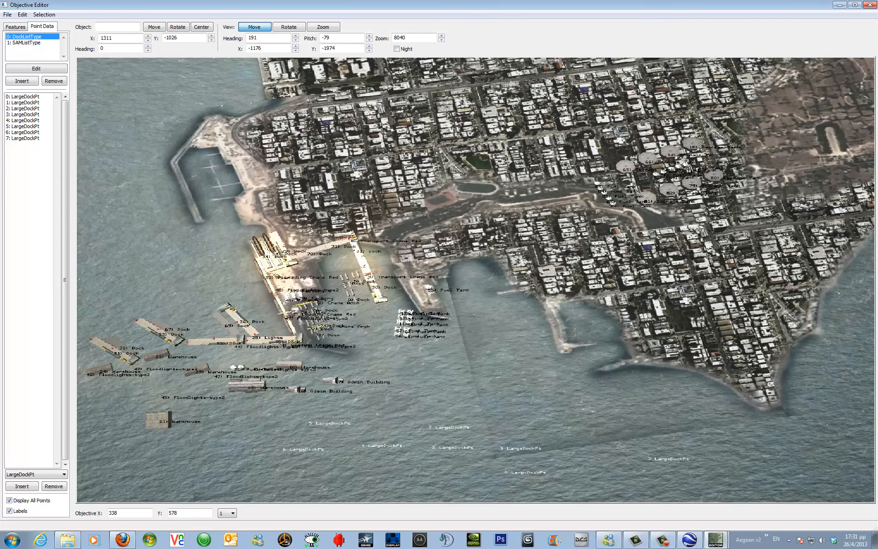
Compare the harbour layout in a north-up top-down view with the Google Earth image of Rhodes port.
left_click_drag(0, 120, 651, 64)
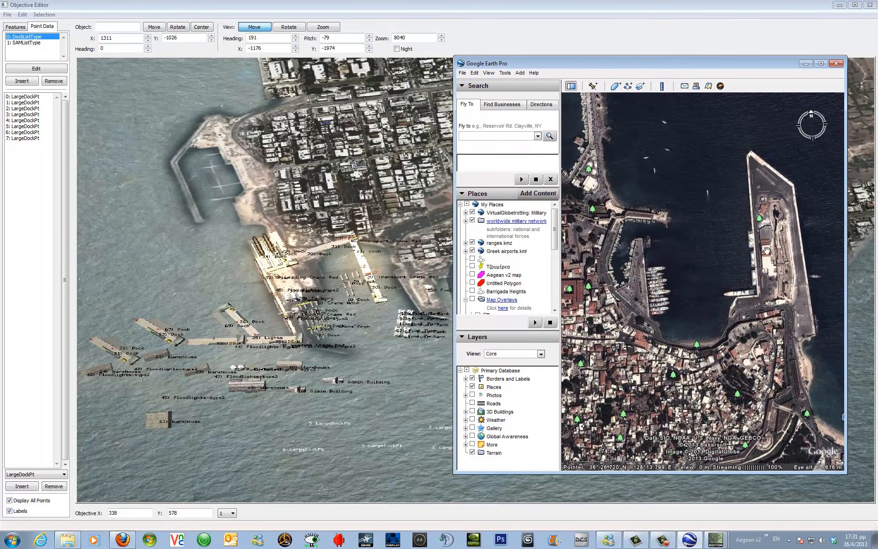
left_click(476, 3)
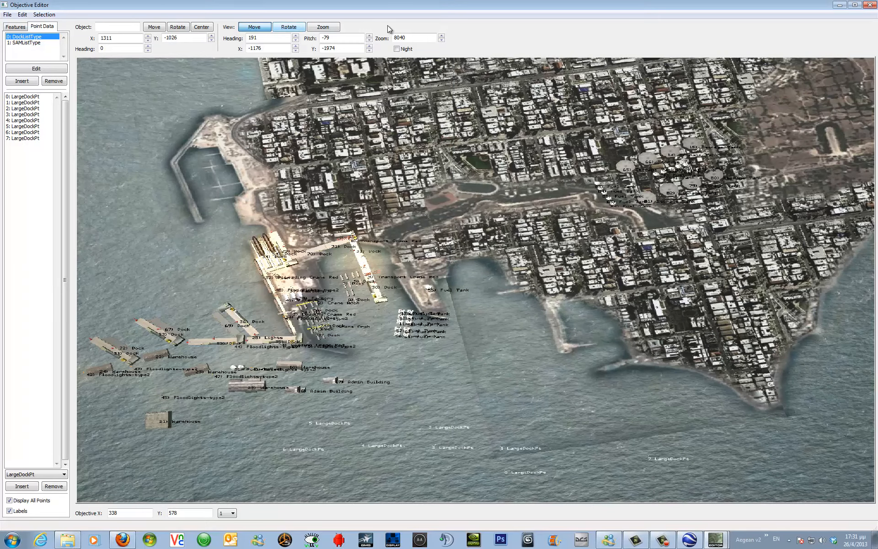
left_click(292, 28)
left_click_drag(300, 160, 320, 173)
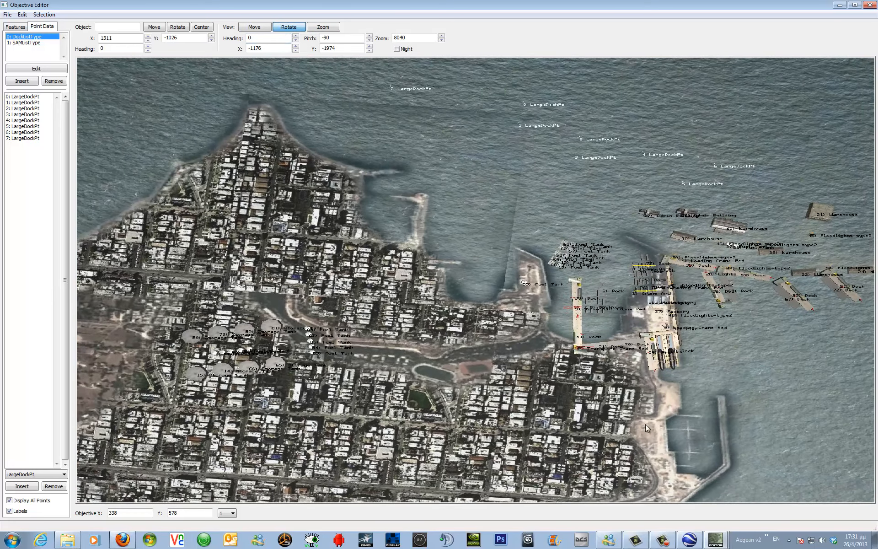
left_click(690, 540)
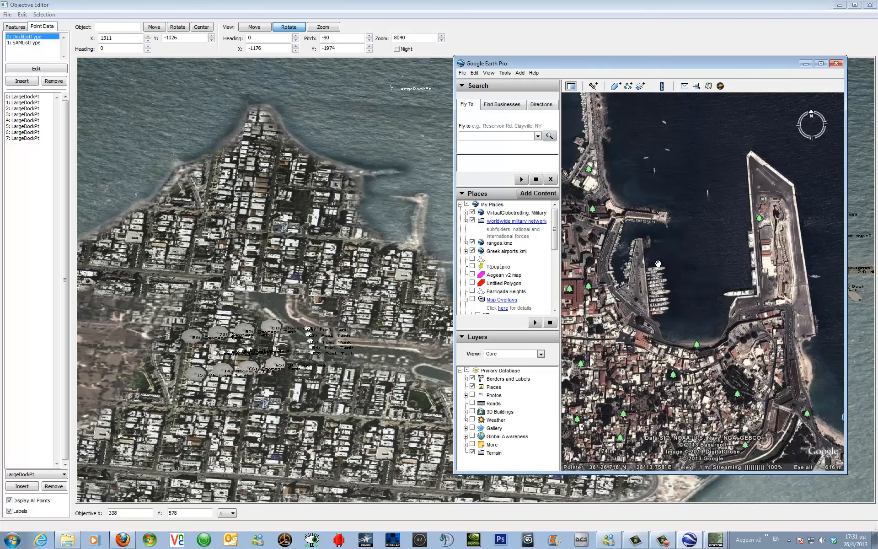
left_click(837, 64)
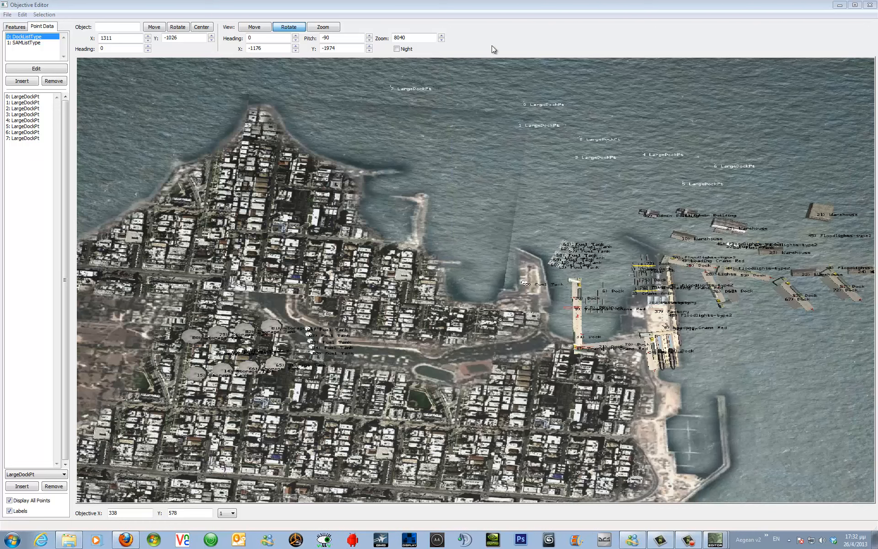
Save the objective to the database again, then close the Objective Editor and the Falcon Editor.
left_click(6, 16)
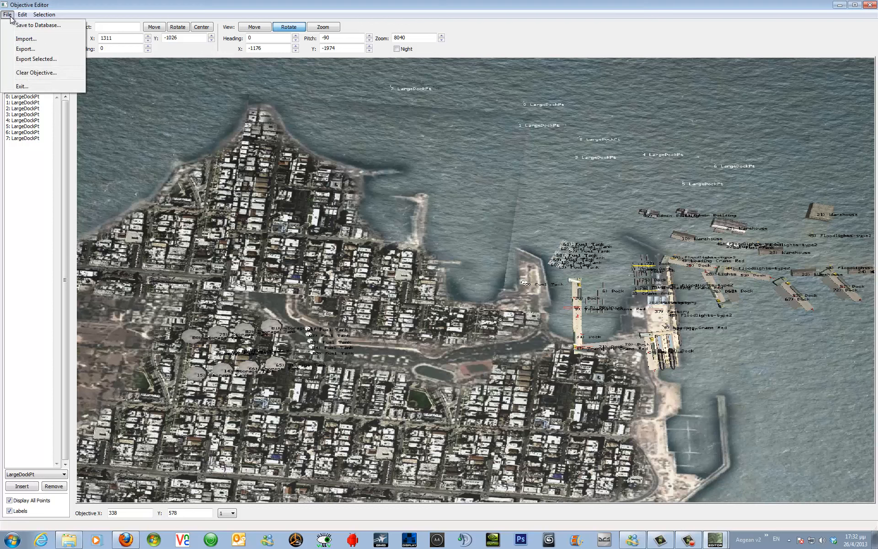
left_click(24, 26)
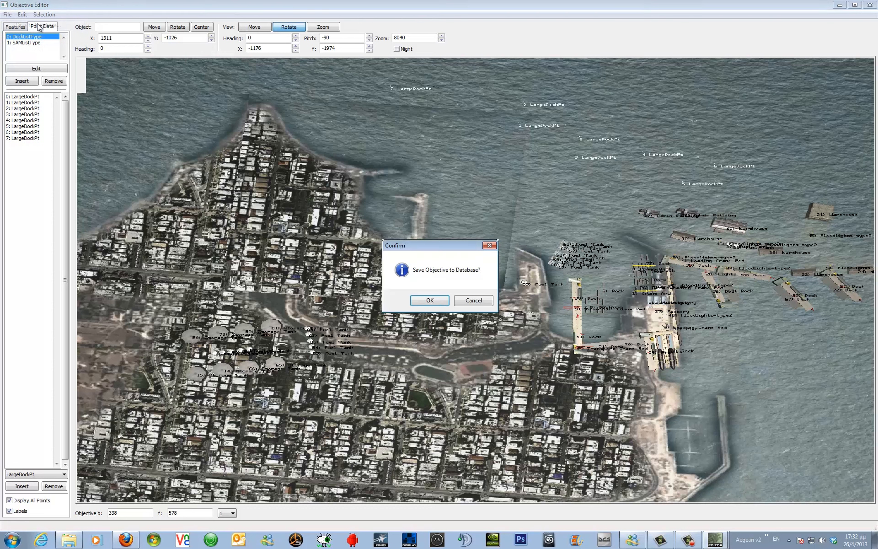
left_click(430, 301)
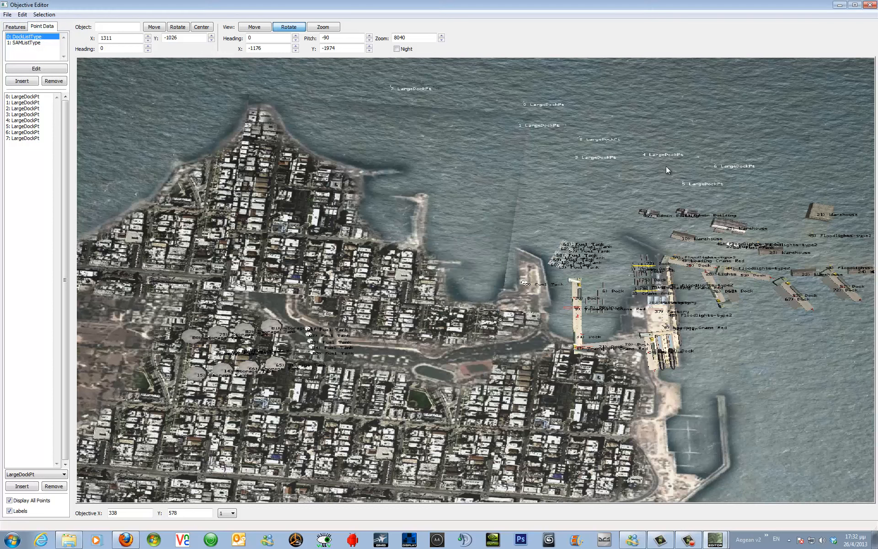
left_click(869, 6)
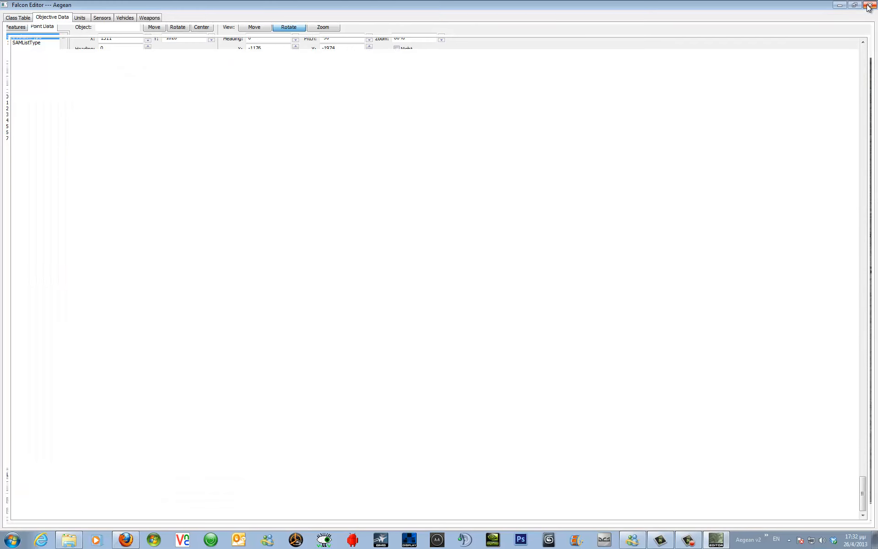
left_click(868, 6)
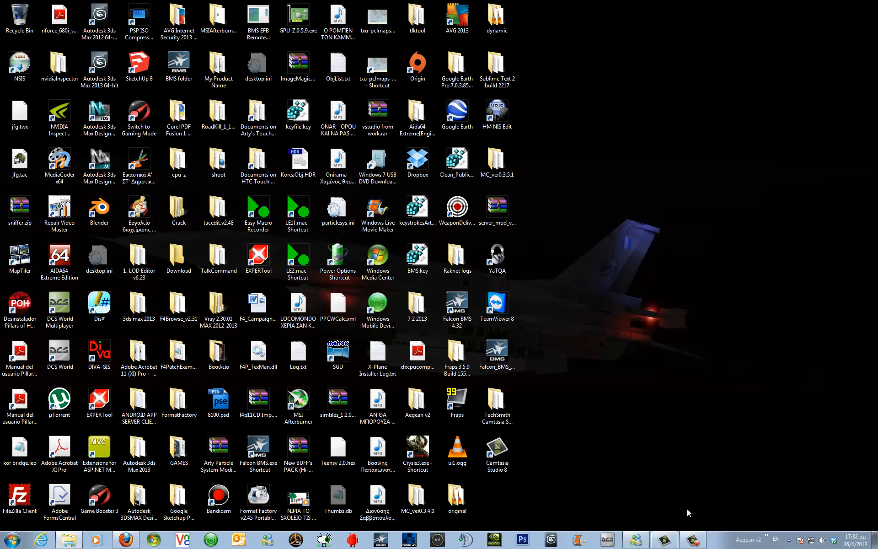
Launch the Terrain Editor, open the Objective Lab window and load the Aegean campaign's te_new.tac objectives.
left_click(766, 536)
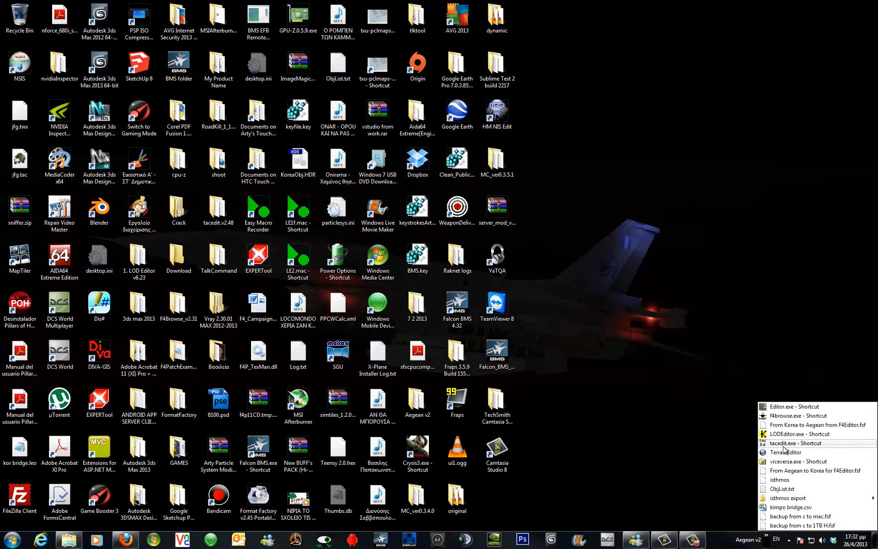
left_click(785, 453)
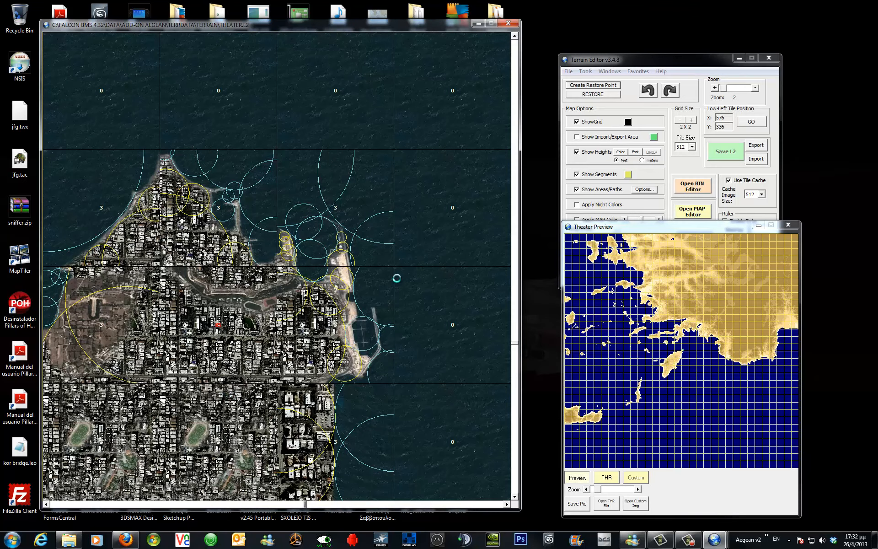
left_click(612, 71)
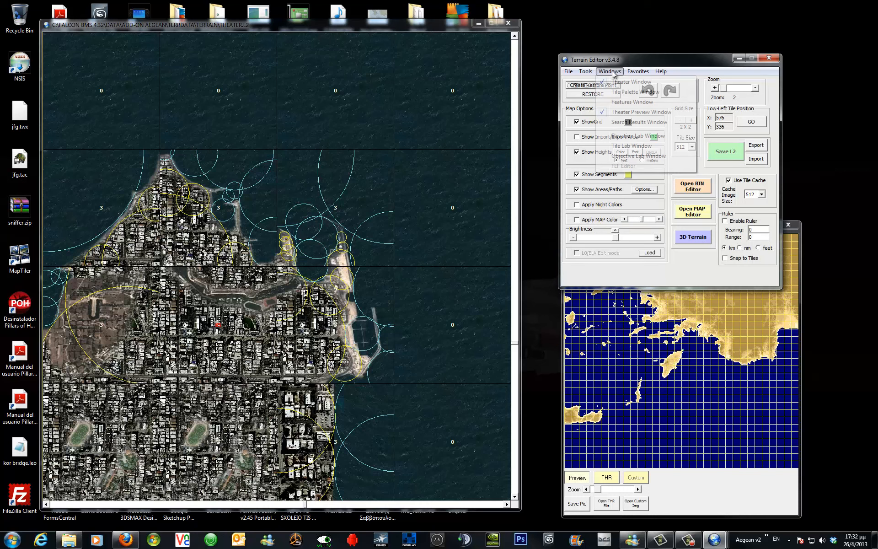
left_click(632, 157)
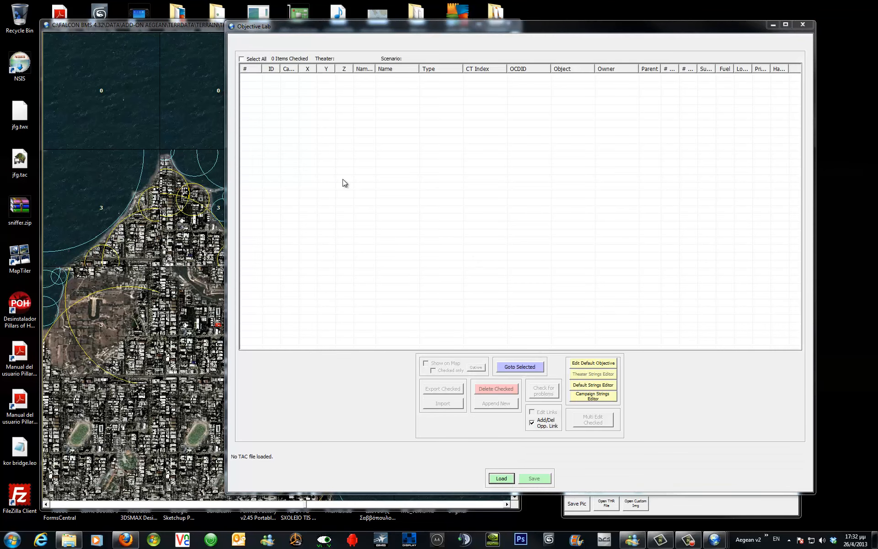
left_click(582, 279)
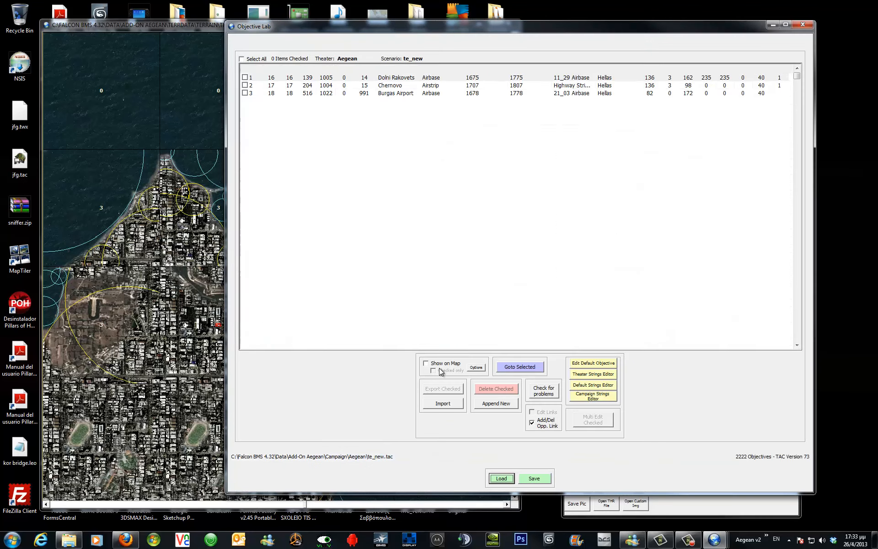
left_click(438, 365)
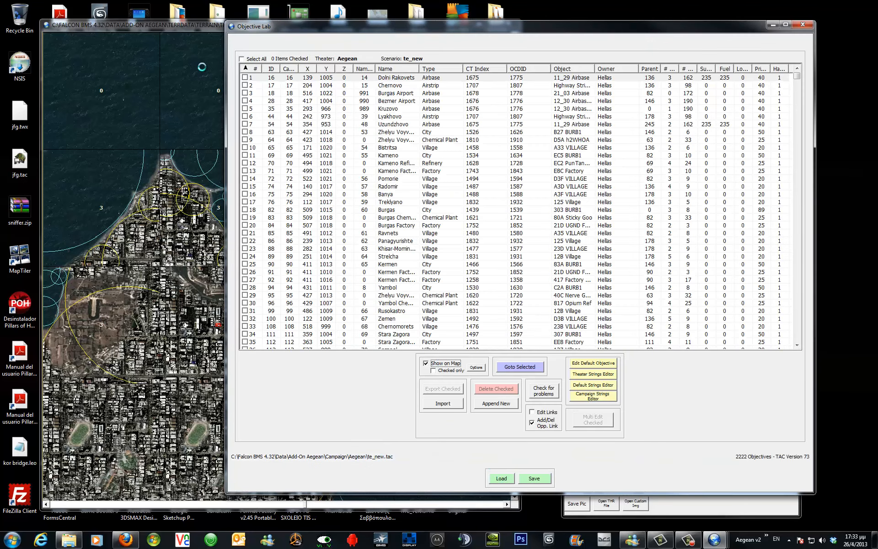
Examine the Rhodes Port objective's placement on the terrain map, then close the Terrain Editor.
left_click(177, 26)
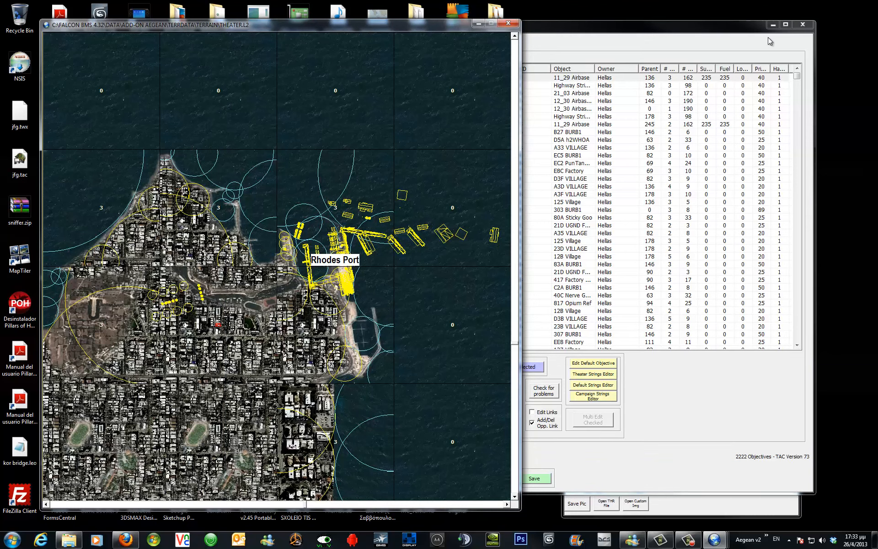
left_click(773, 25)
left_click(715, 88)
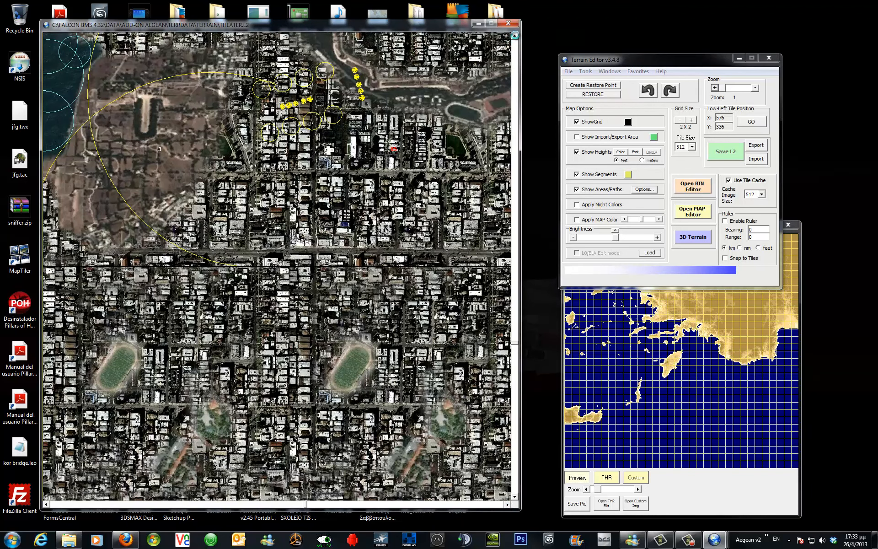
left_click(515, 36)
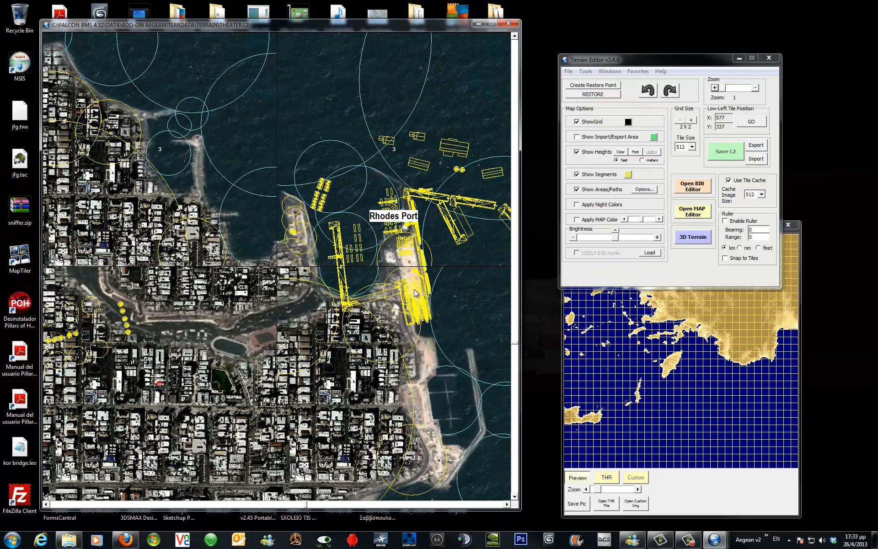
right_click(474, 399)
left_click(493, 476)
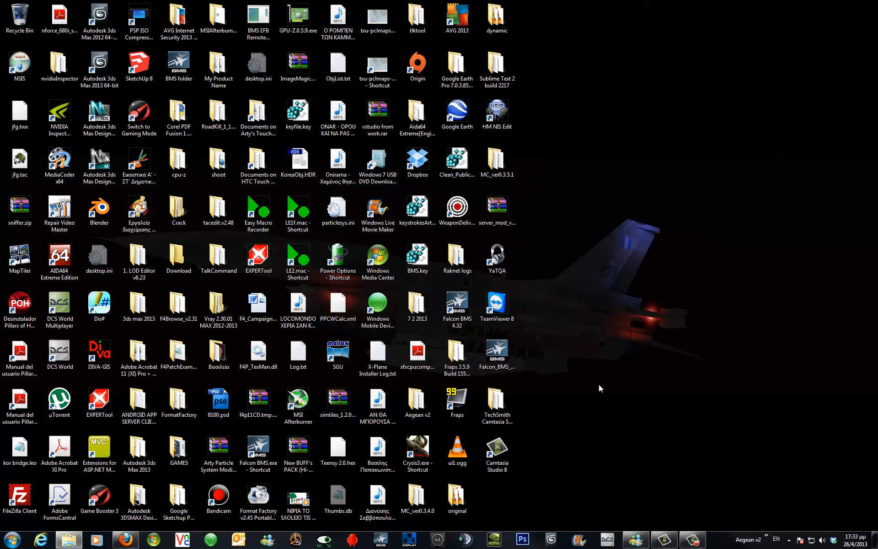
Launch Falcon BMS to check the new port.
left_click(380, 542)
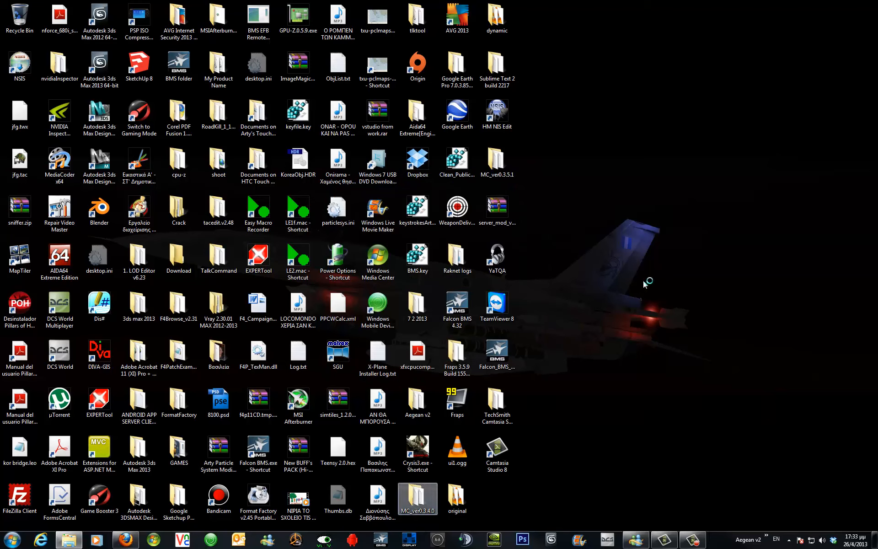